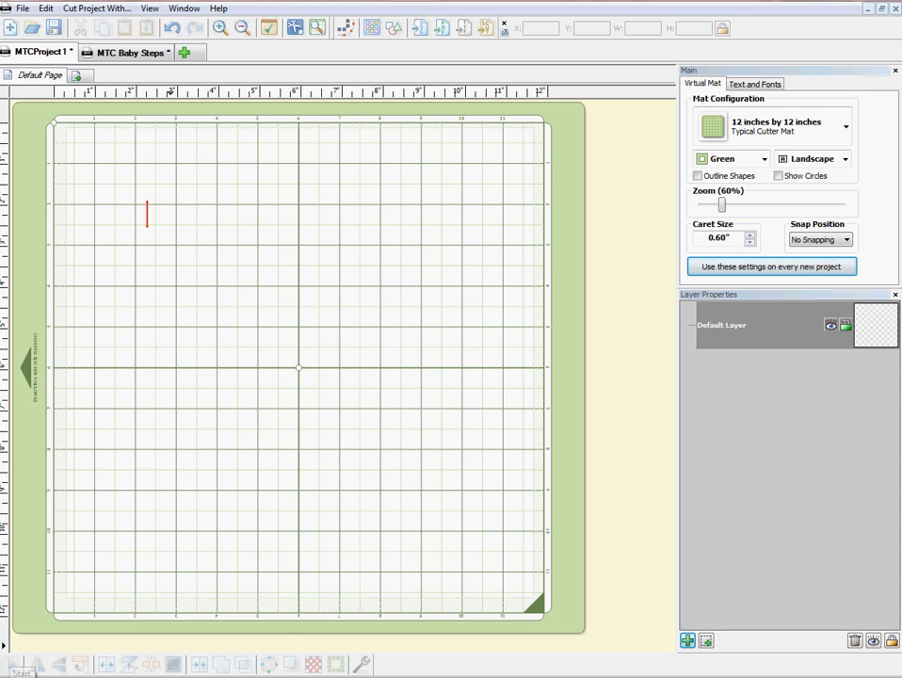
# Open the svg_weather_girl PDF on drive C from A Cricut Cut, Purchases, Lettering Delights, Weather Girl.
pyautogui.click(11, 672)
pyautogui.click(234, 339)
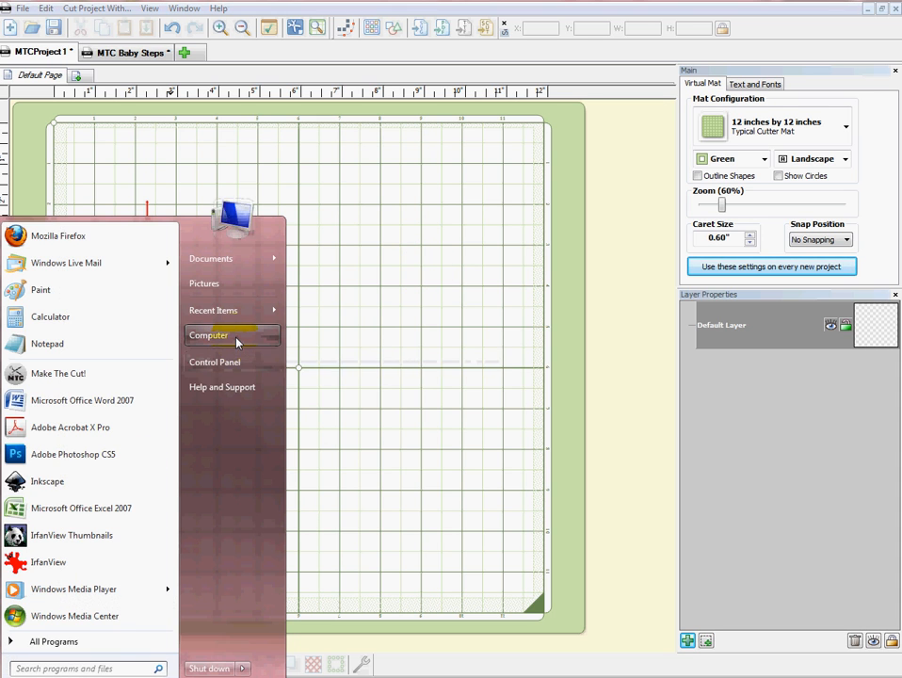
pyautogui.doubleClick(308, 115)
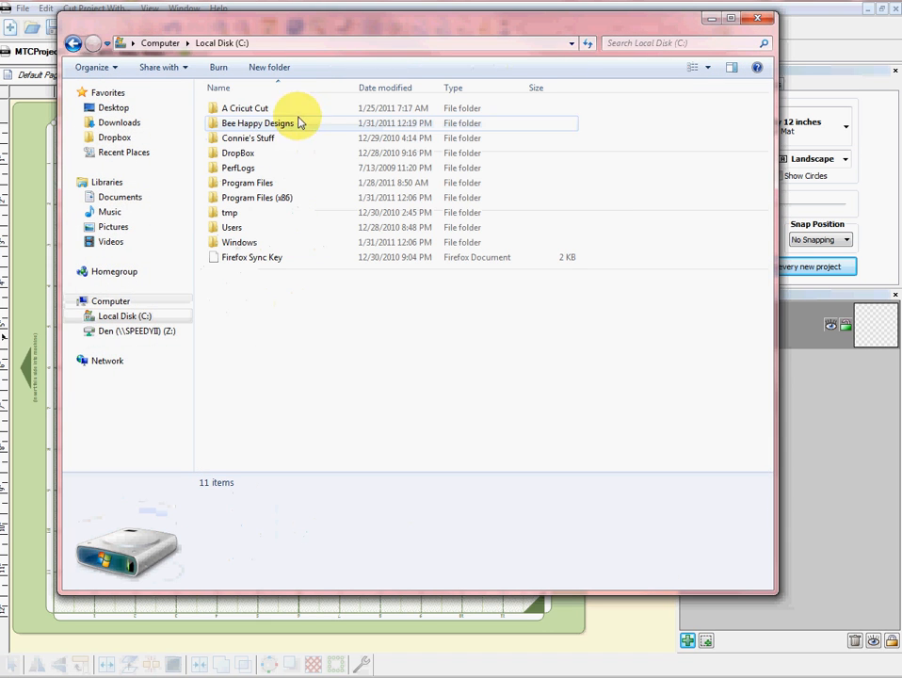
pyautogui.doubleClick(249, 109)
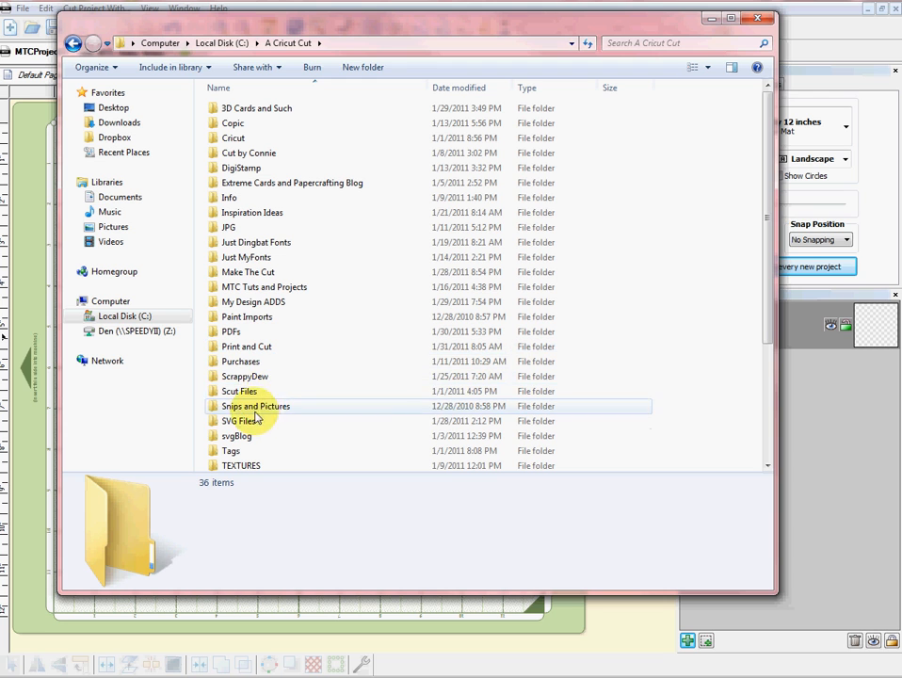
pyautogui.doubleClick(243, 361)
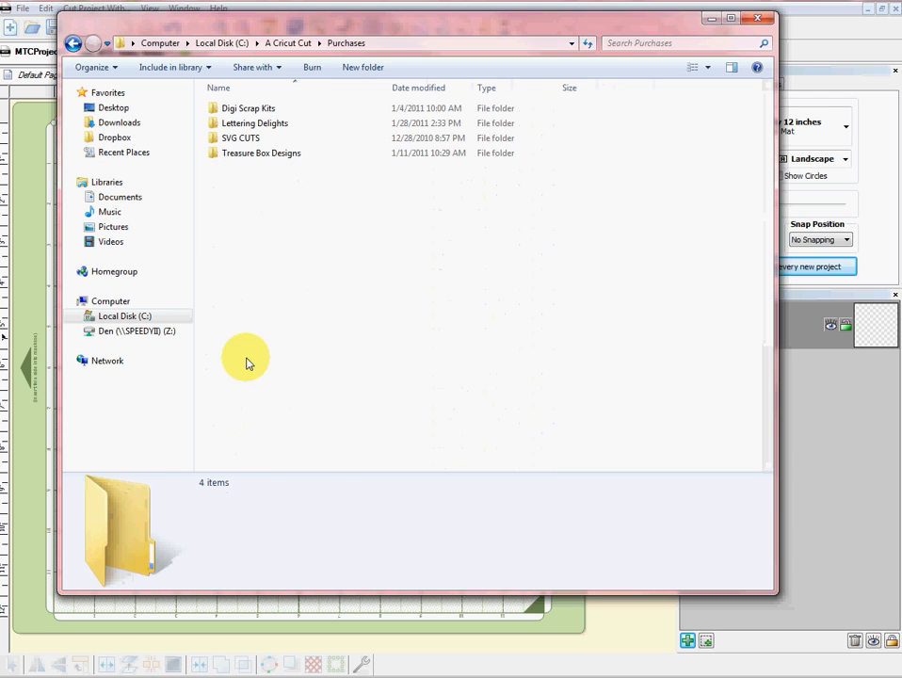
pyautogui.doubleClick(274, 124)
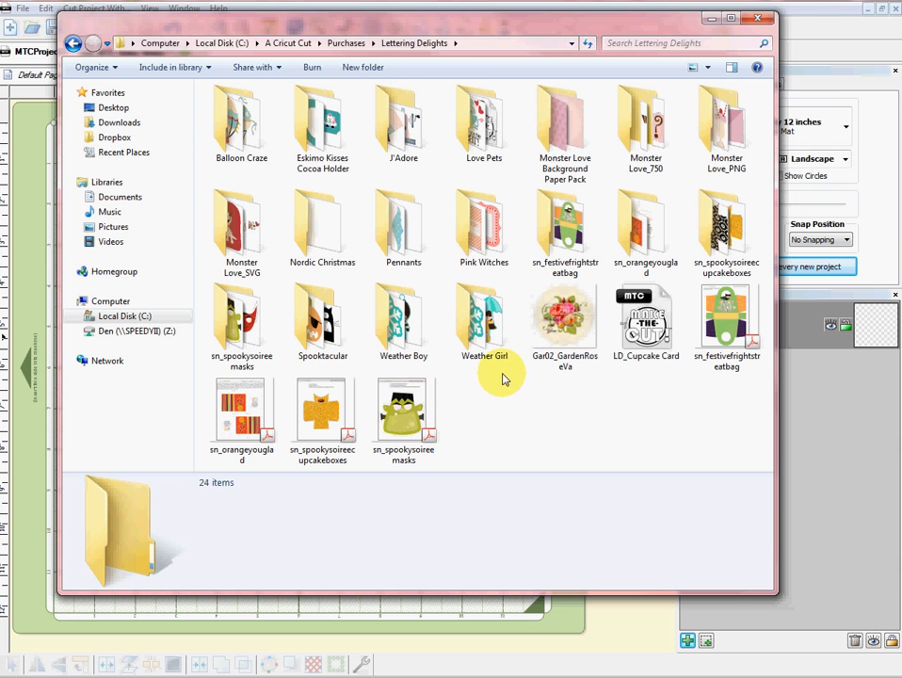
pyautogui.doubleClick(473, 325)
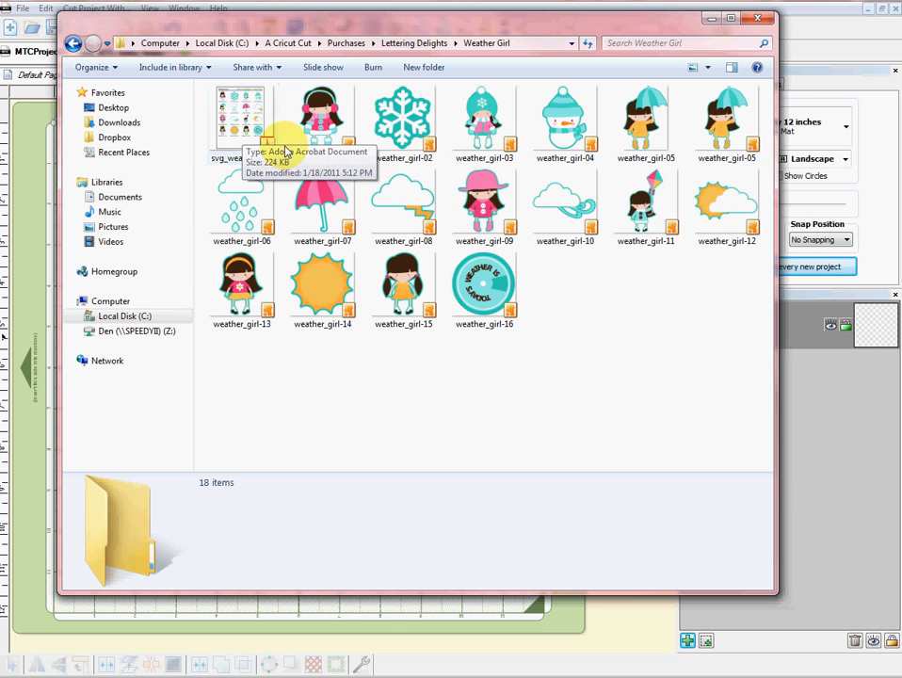
pyautogui.click(240, 141)
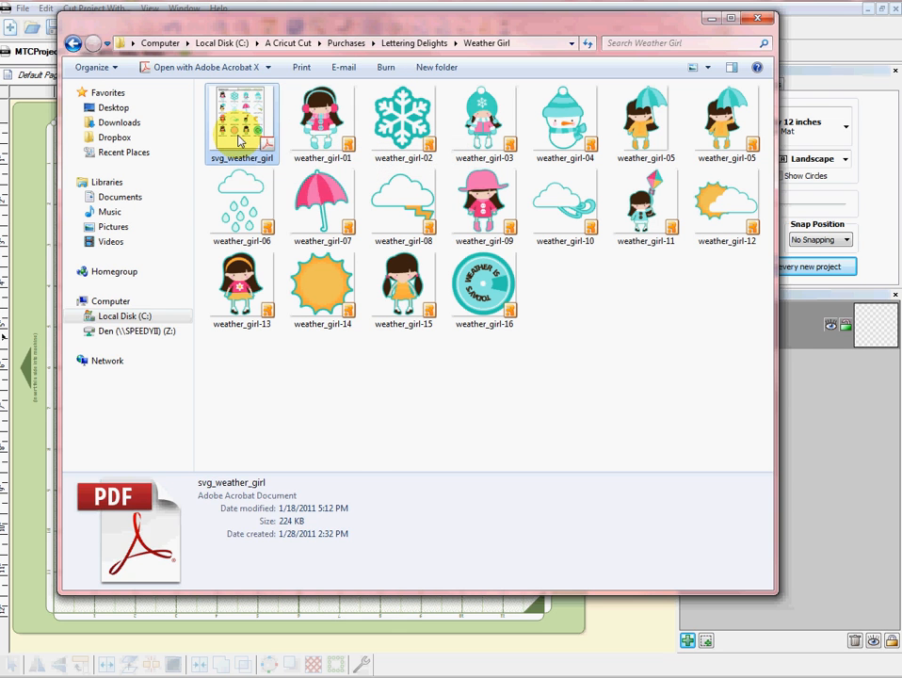
pyautogui.doubleClick(238, 141)
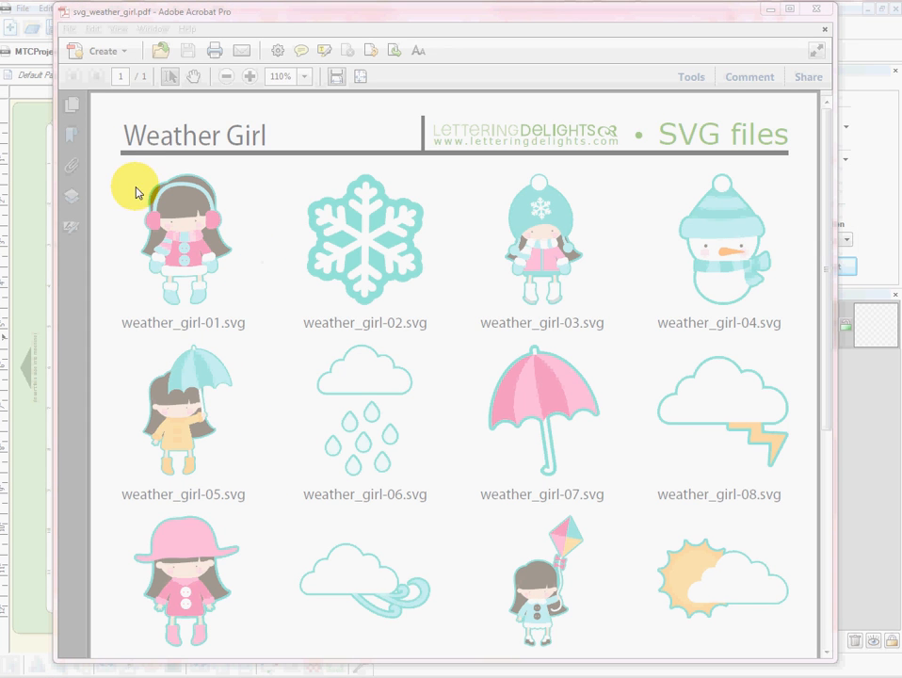
# Snip the weather_girl-01 picture with the Snipping Tool, copy it, and close the snip, PDF and folder windows.
pyautogui.moveTo(127, 160); pyautogui.dragTo(247, 310)
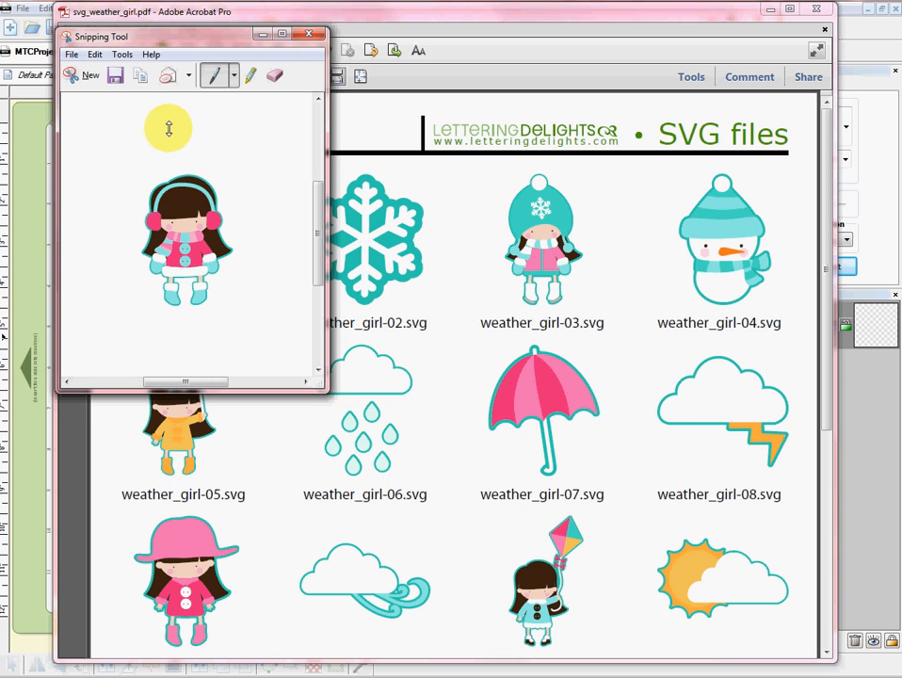
pyautogui.click(94, 54)
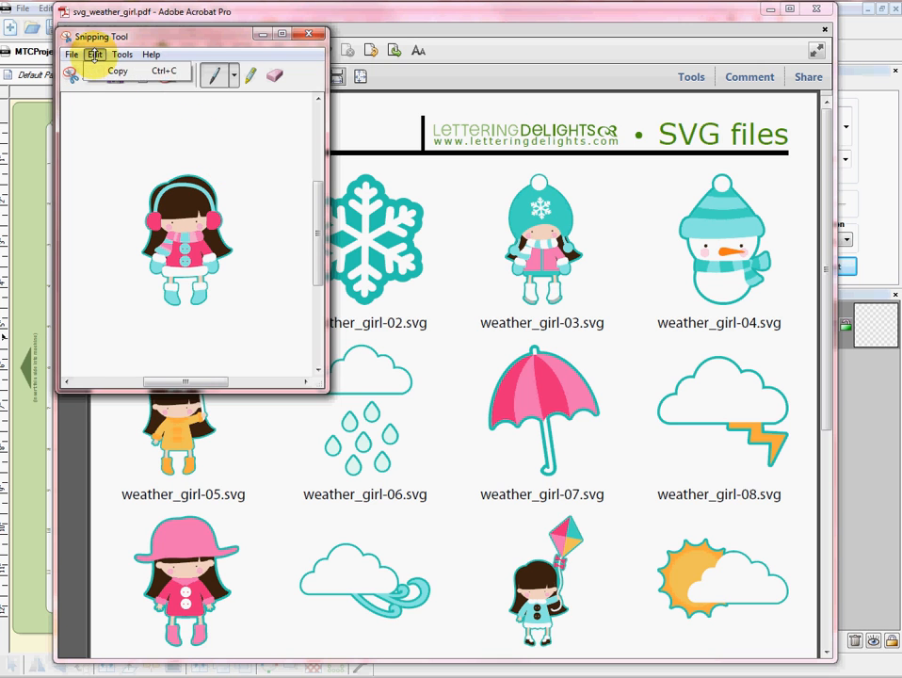
pyautogui.click(99, 71)
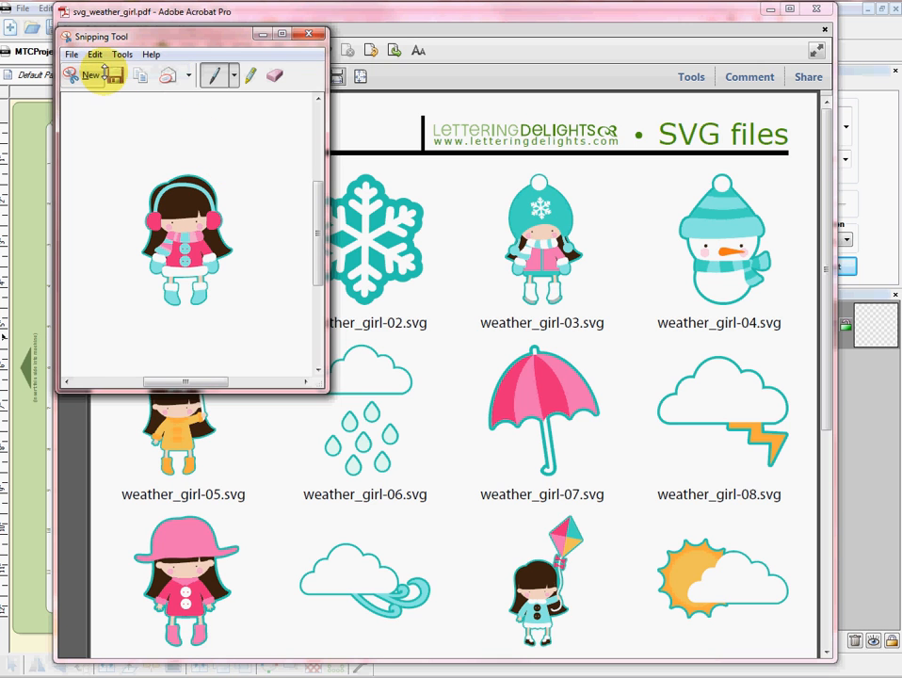
pyautogui.click(309, 34)
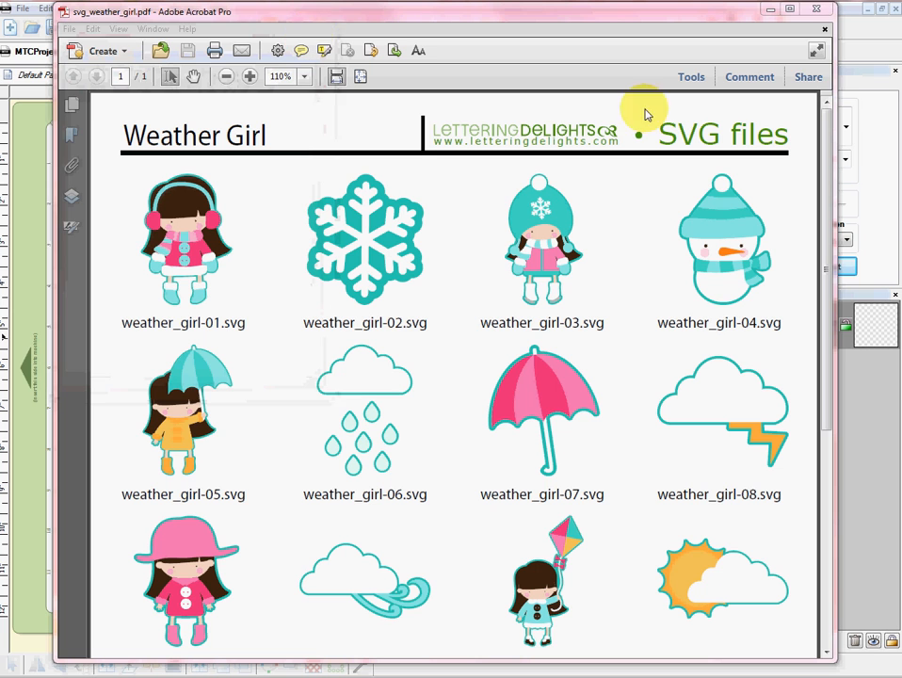
pyautogui.click(819, 11)
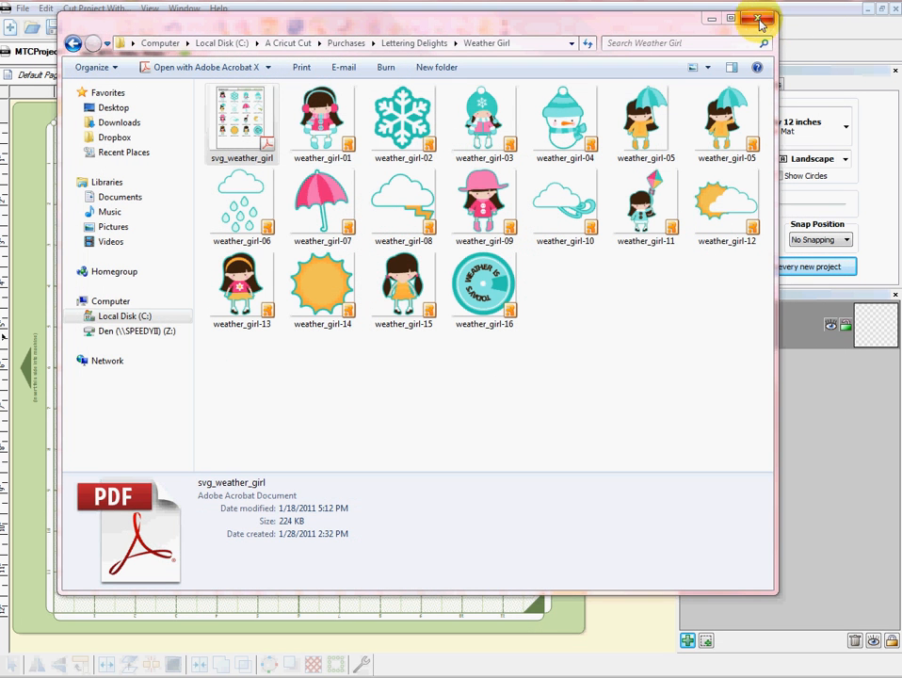
pyautogui.click(759, 19)
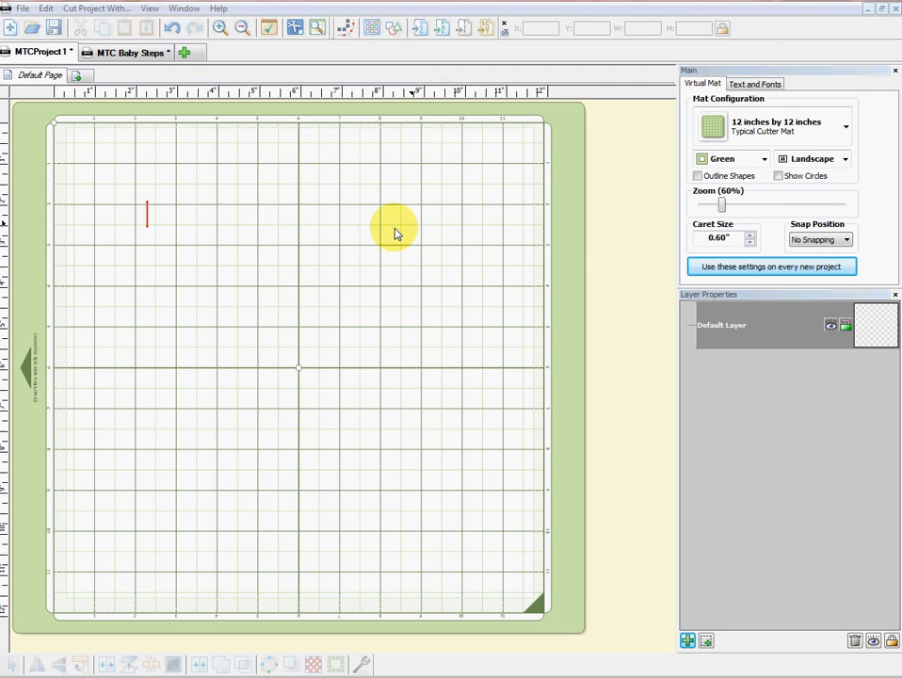
# Start a Pixel Trace of the copied girl picture by pasting it from the clipboard.
pyautogui.click(346, 30)
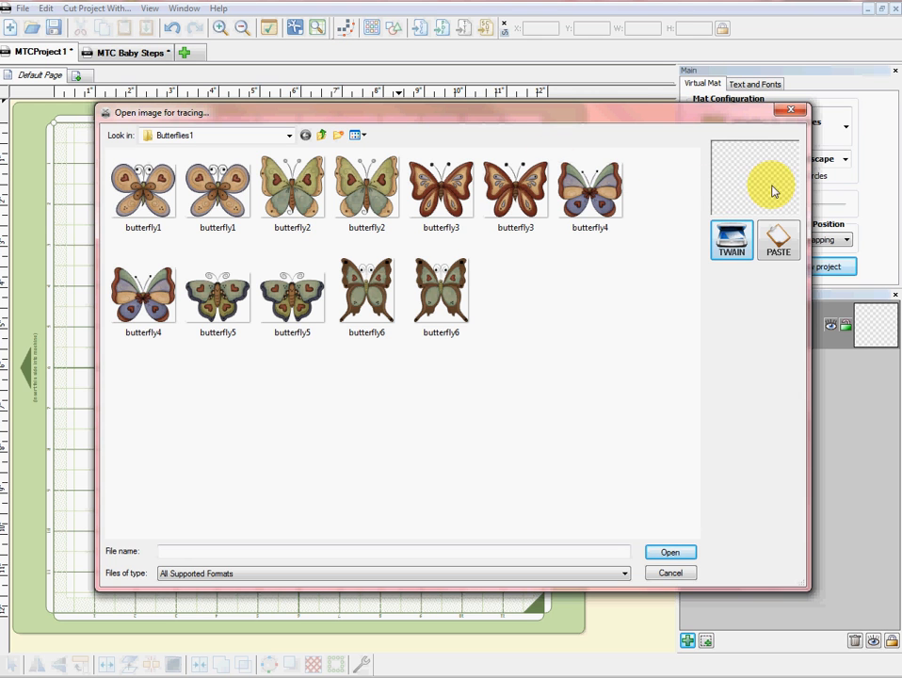
pyautogui.moveTo(650, 115); pyautogui.dragTo(616, 99)
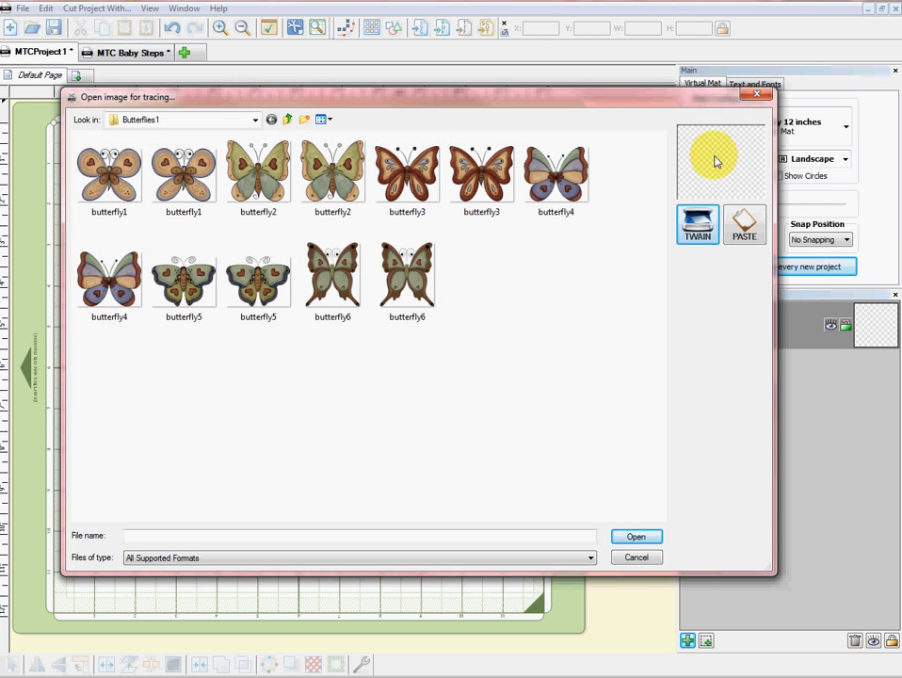
pyautogui.moveTo(777, 243); pyautogui.dragTo(713, 226)
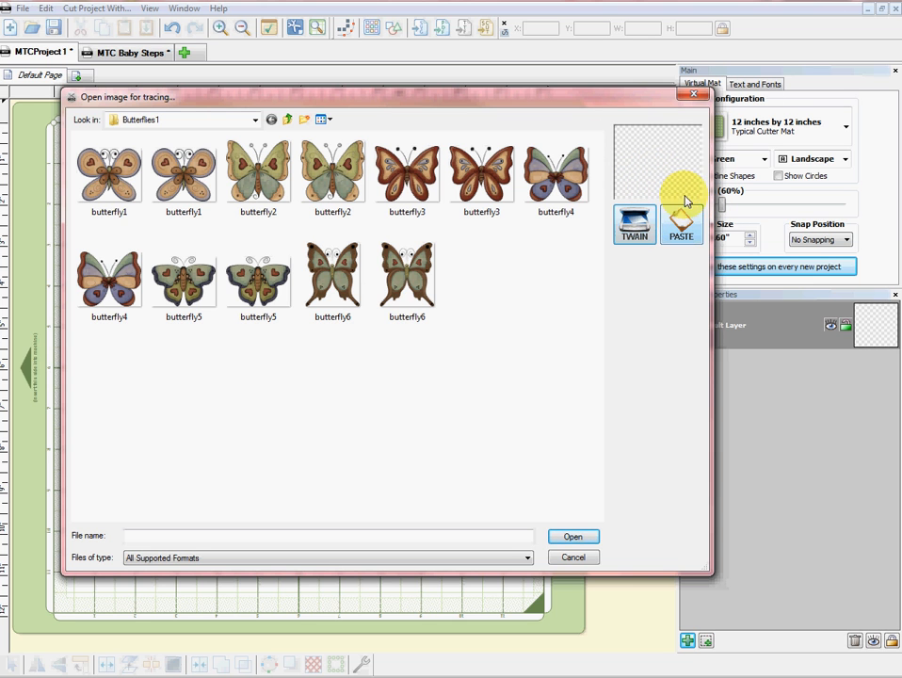
pyautogui.click(683, 226)
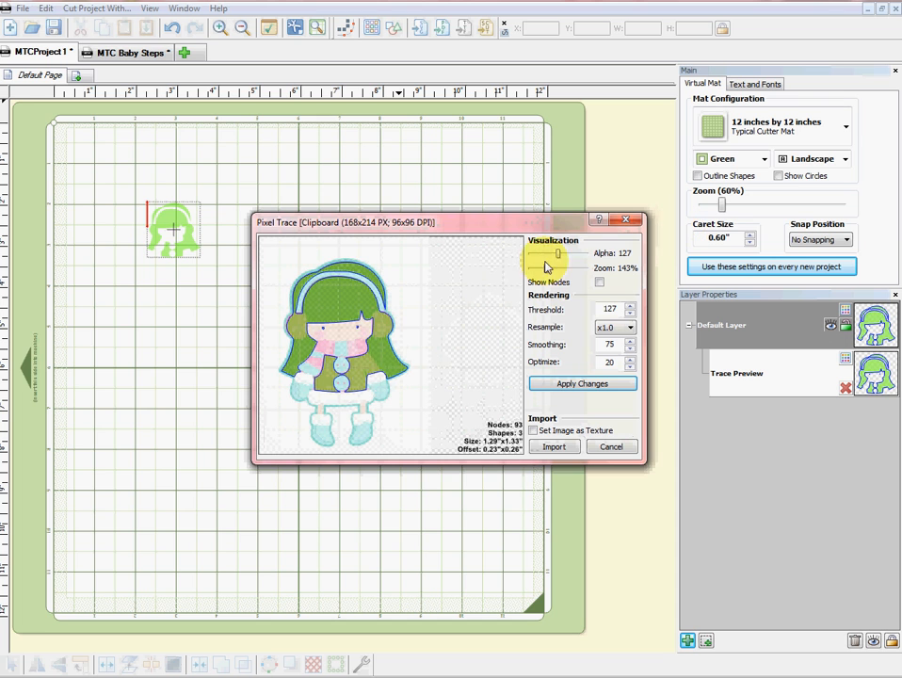
# Raise the trace threshold in stages through 137, 155 and 175 to 177, applying the changes to the preview.
pyautogui.moveTo(501, 226); pyautogui.dragTo(485, 172)
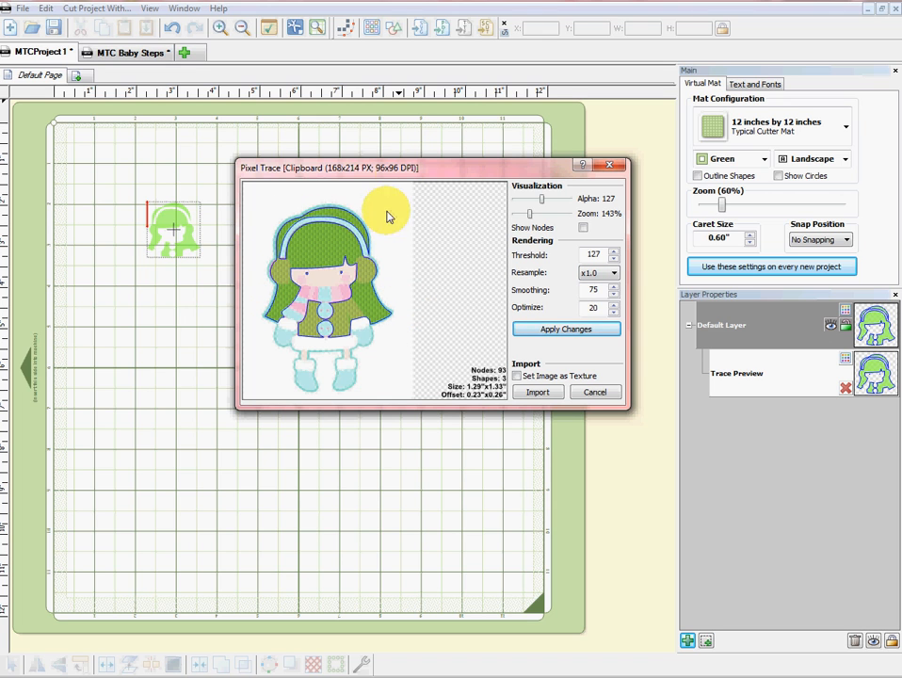
pyautogui.moveTo(408, 167); pyautogui.dragTo(429, 167)
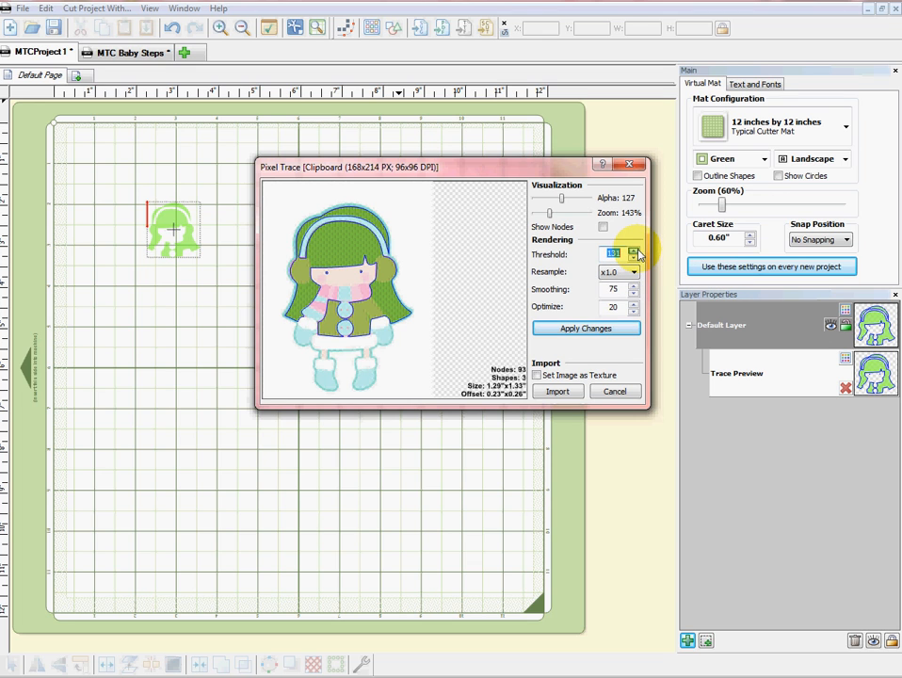
pyautogui.click(591, 330)
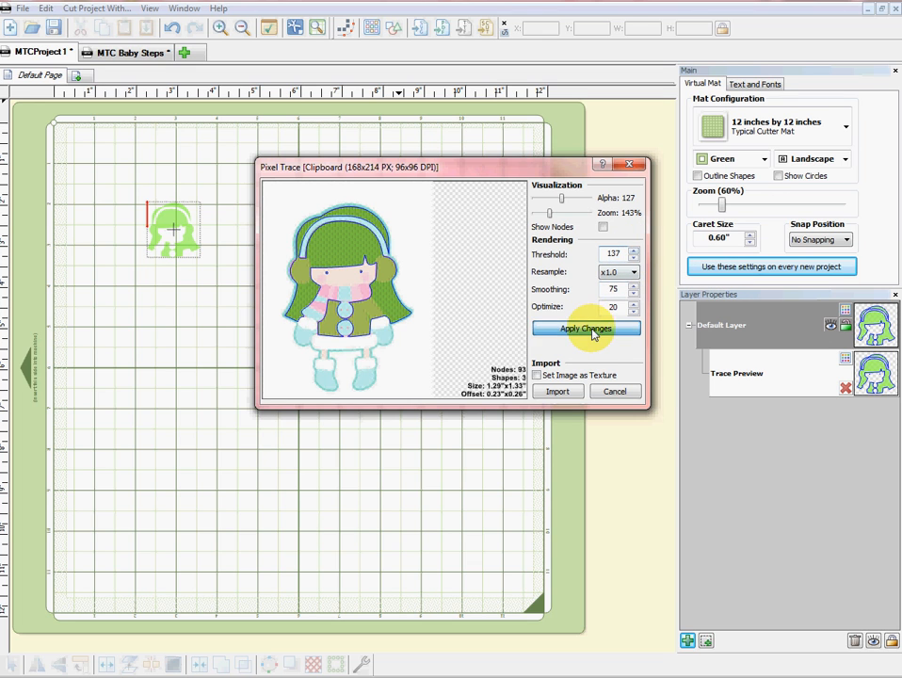
pyautogui.click(635, 252)
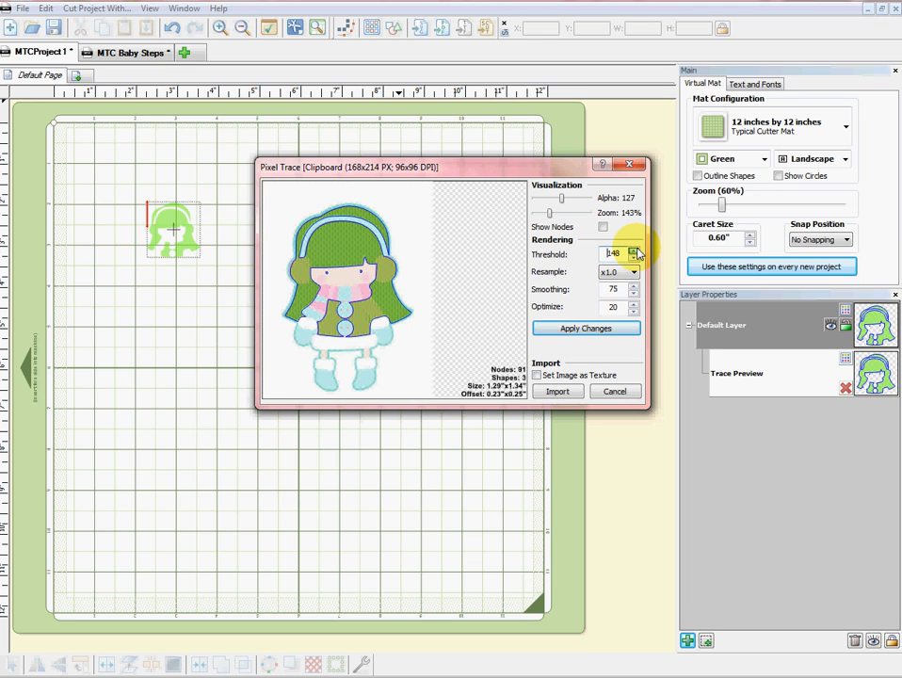
pyautogui.click(635, 251)
pyautogui.click(635, 252)
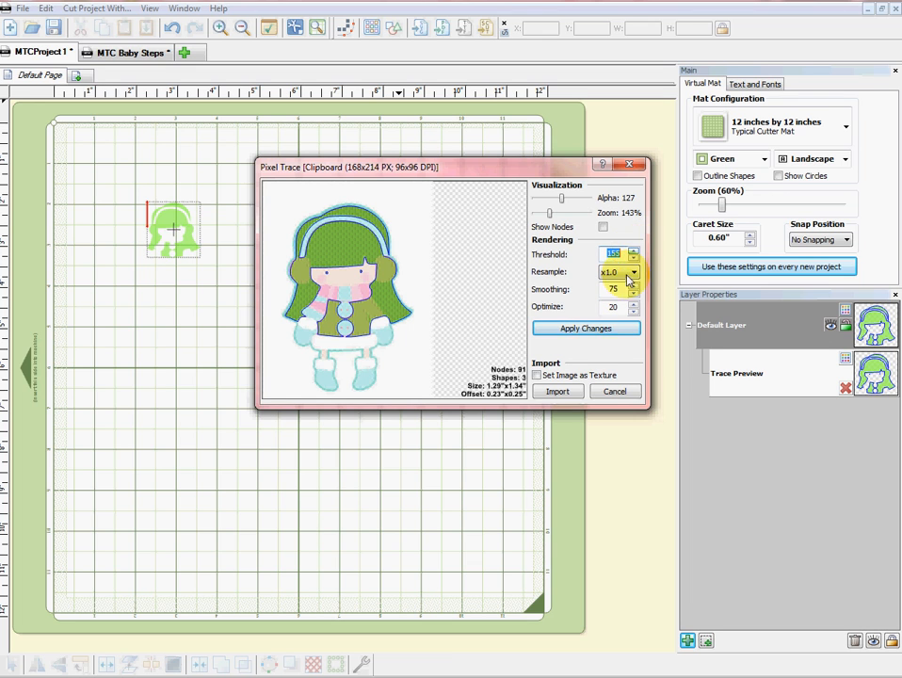
pyautogui.click(600, 329)
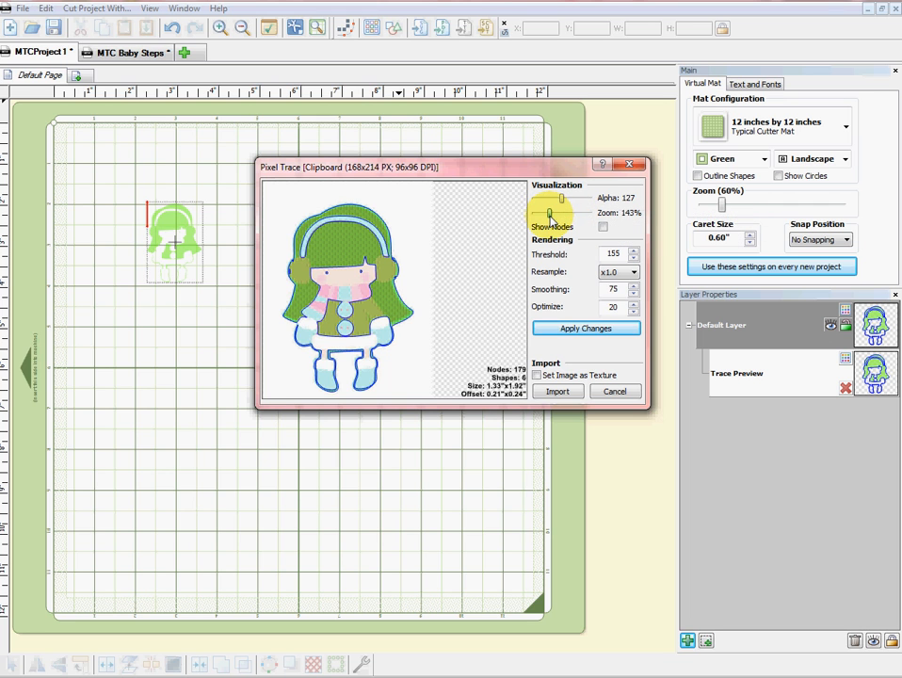
pyautogui.moveTo(550, 214)
pyautogui.mouseDown()
pyautogui.moveTo(559, 214)
pyautogui.moveTo(506, 301)
pyautogui.mouseUp()
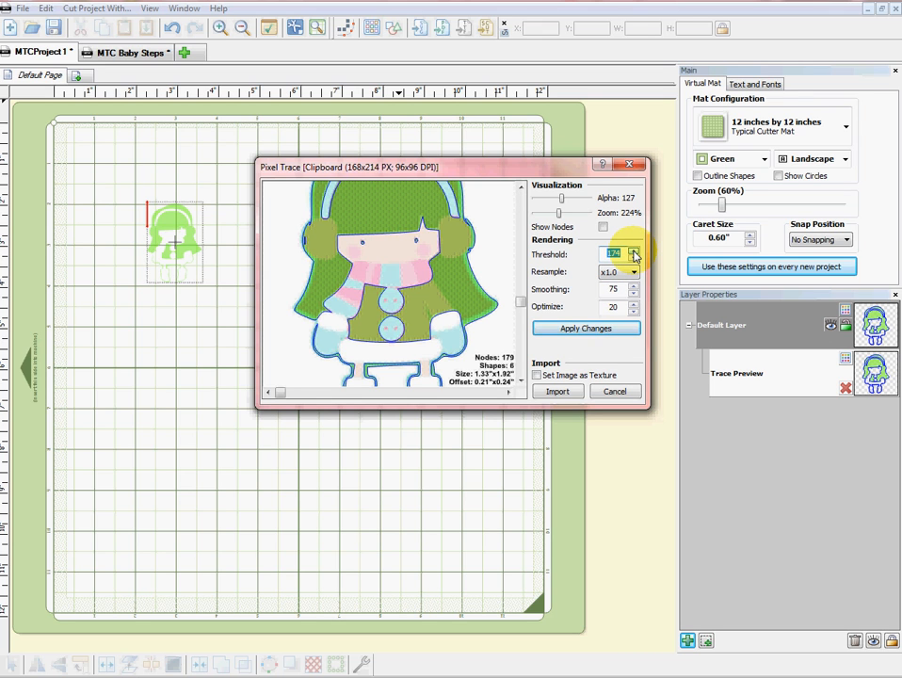
pyautogui.click(591, 331)
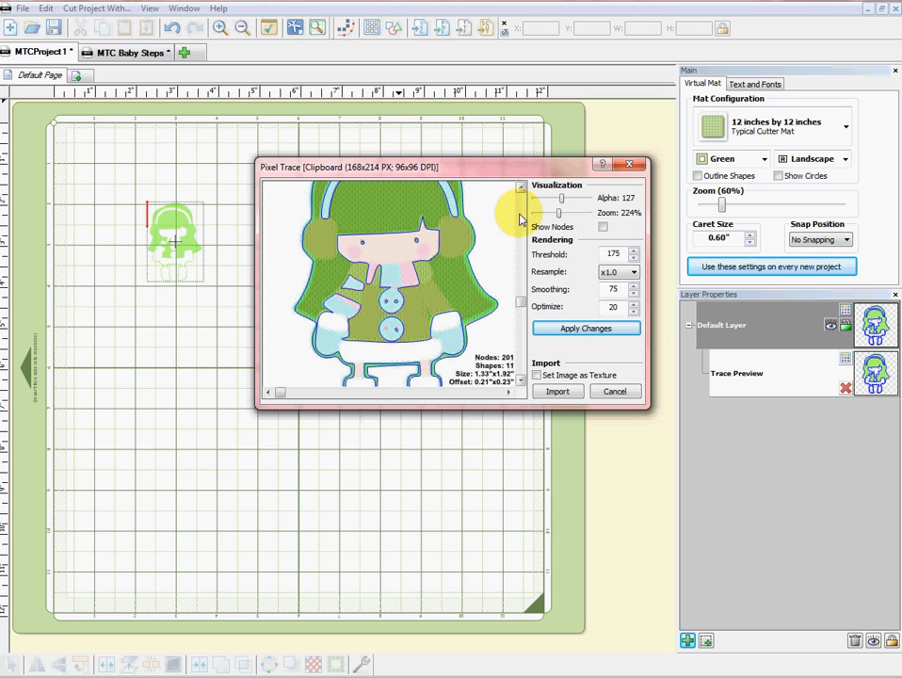
pyautogui.moveTo(522, 300)
pyautogui.mouseDown()
pyautogui.moveTo(525, 237)
pyautogui.moveTo(518, 363)
pyautogui.mouseUp()
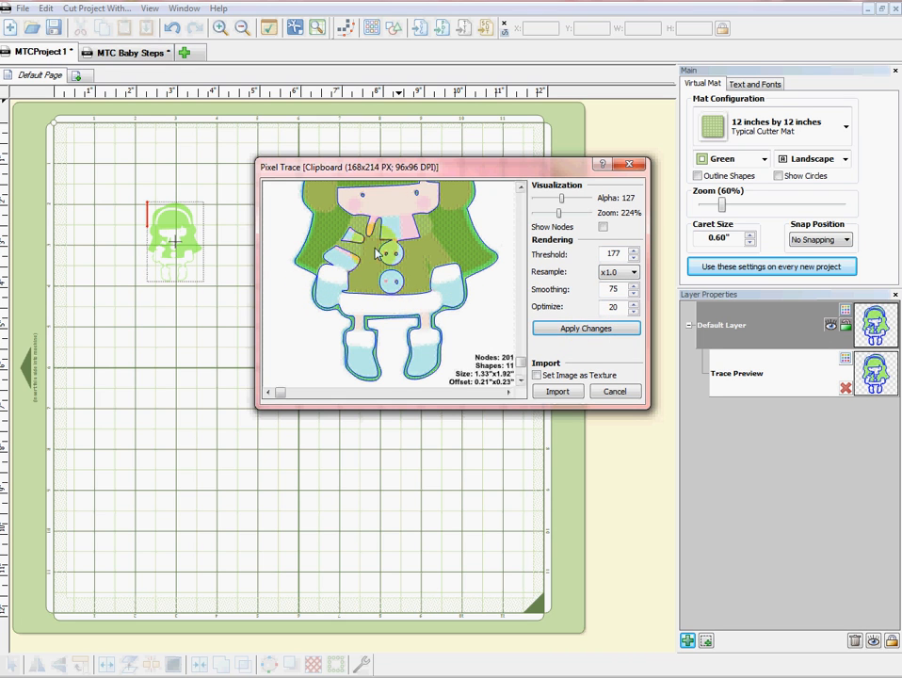
# Import the trace with the image set as texture, and turn on shape outlines for the mat.
pyautogui.moveTo(560, 213); pyautogui.dragTo(552, 212)
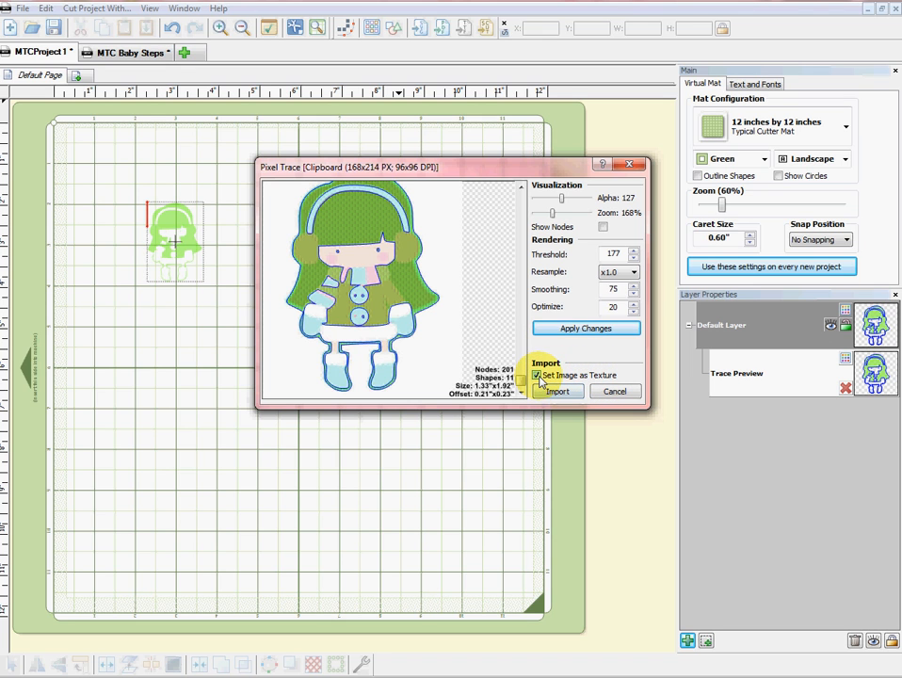
pyautogui.click(556, 390)
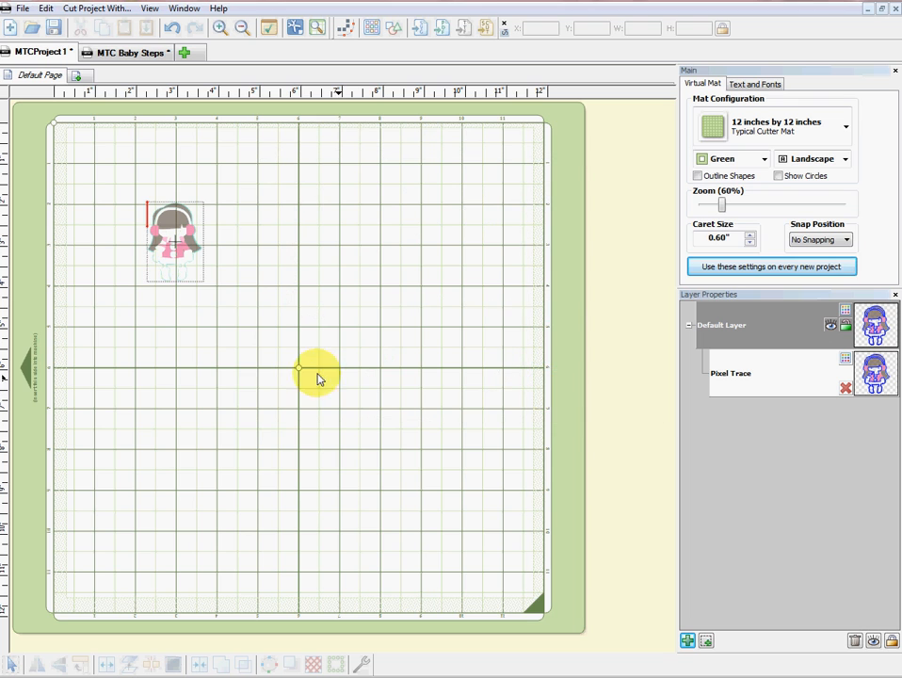
pyautogui.click(698, 177)
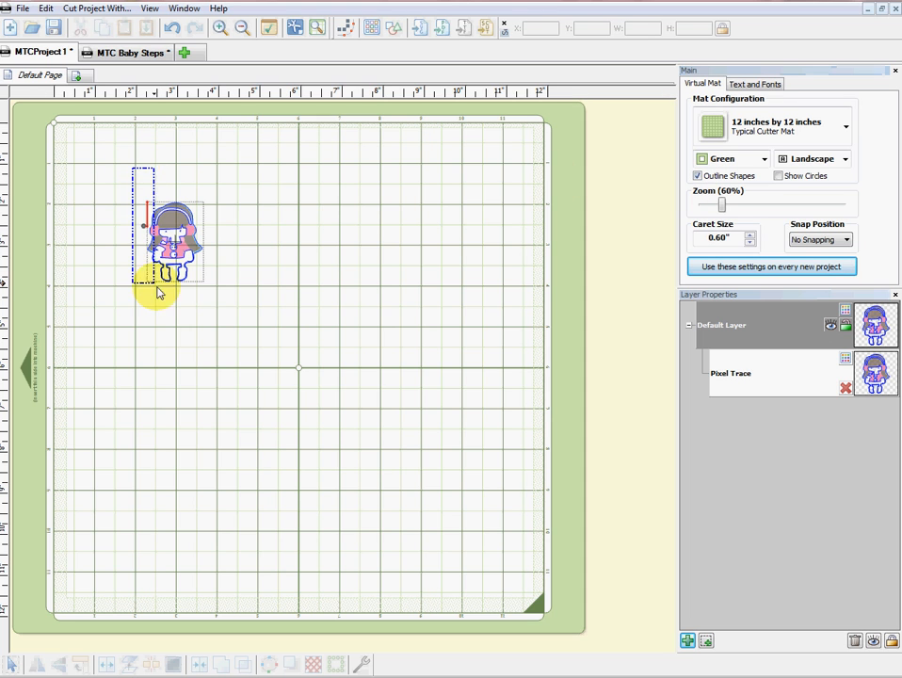
# Select the traced girl and move it on the mat to about X 3.36, Y 1.99.
pyautogui.moveTo(157, 287); pyautogui.dragTo(232, 298)
pyautogui.moveTo(194, 254); pyautogui.dragTo(241, 241)
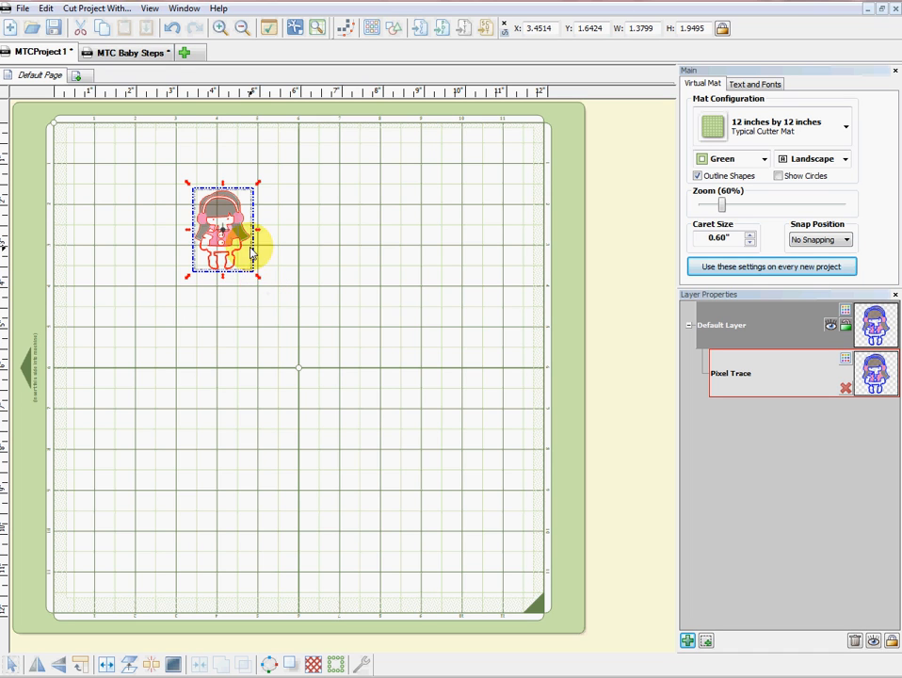
pyautogui.moveTo(246, 239)
pyautogui.mouseDown()
pyautogui.moveTo(223, 264)
pyautogui.moveTo(215, 258)
pyautogui.moveTo(237, 258)
pyautogui.mouseUp()
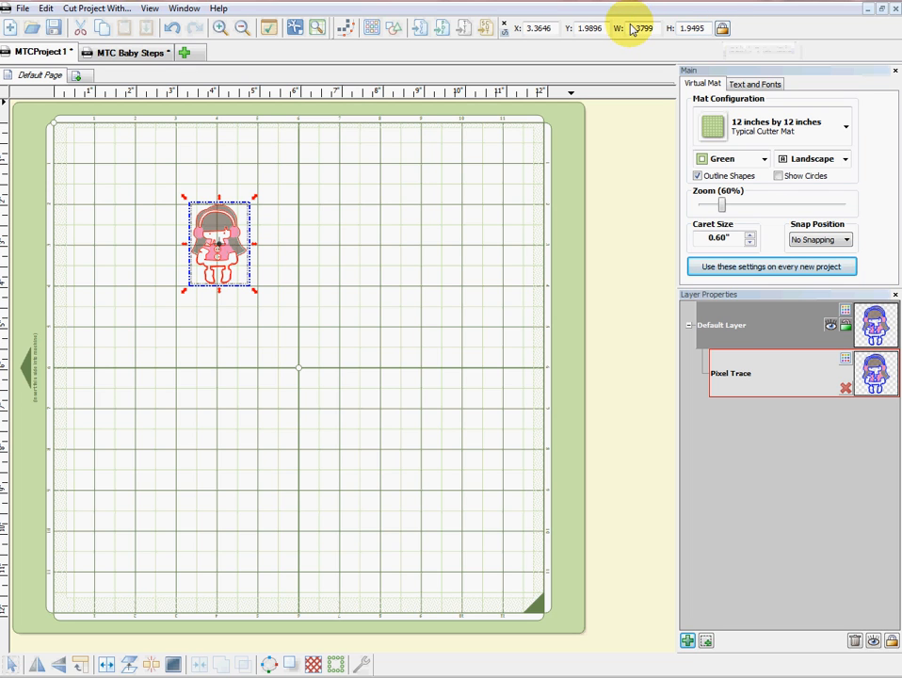
# Scale the traced girl proportionally by setting its width to 200%, and deselect it.
pyautogui.moveTo(636, 28); pyautogui.dragTo(663, 30)
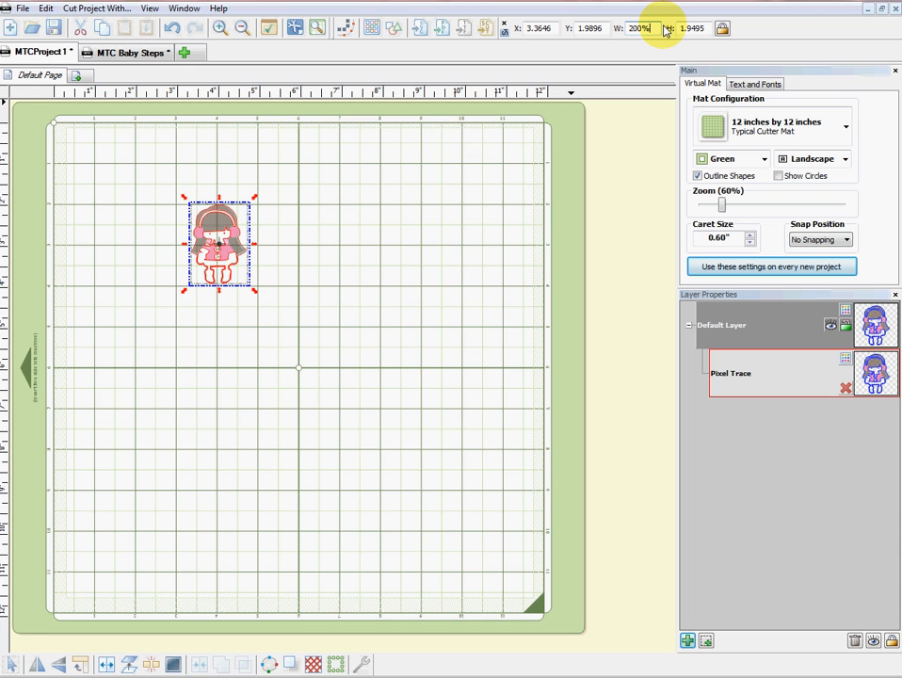
pyautogui.press('Return')
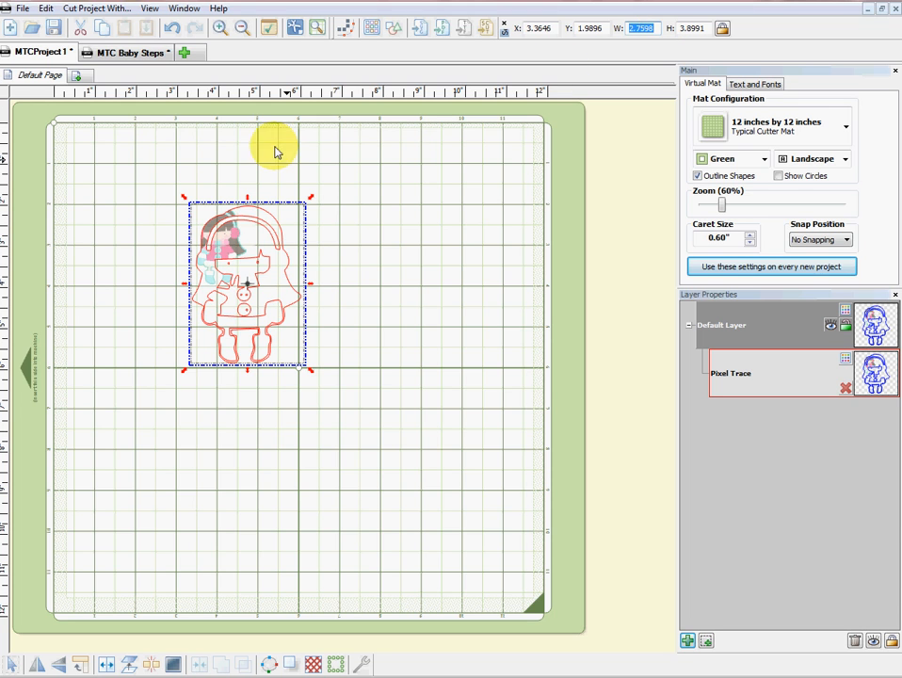
pyautogui.click(325, 367)
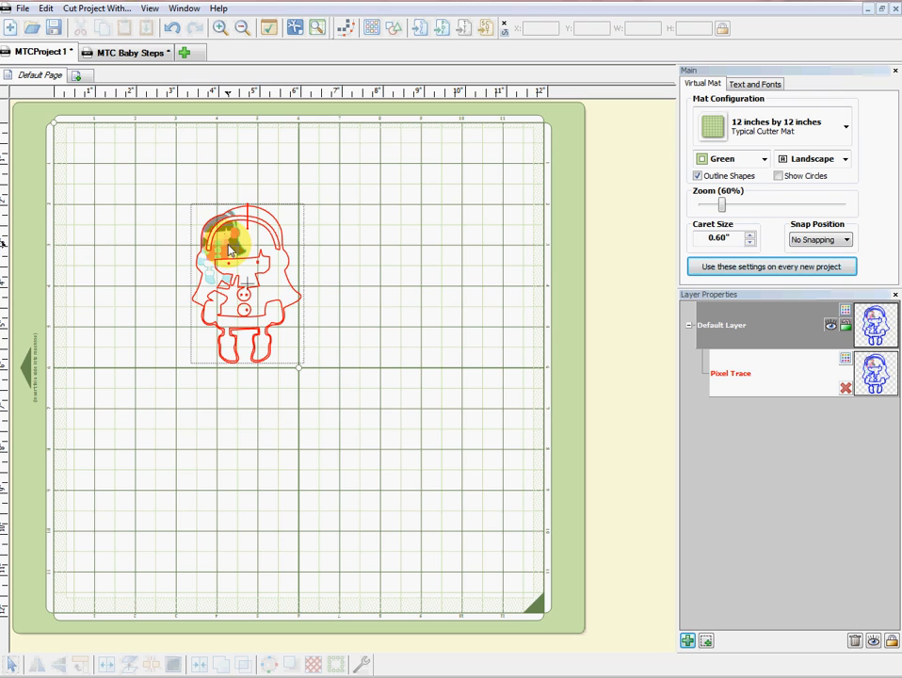
# Select the whole traced girl on the mat and open its texture selection.
pyautogui.moveTo(173, 186)
pyautogui.mouseDown()
pyautogui.moveTo(288, 395)
pyautogui.moveTo(368, 393)
pyautogui.mouseUp()
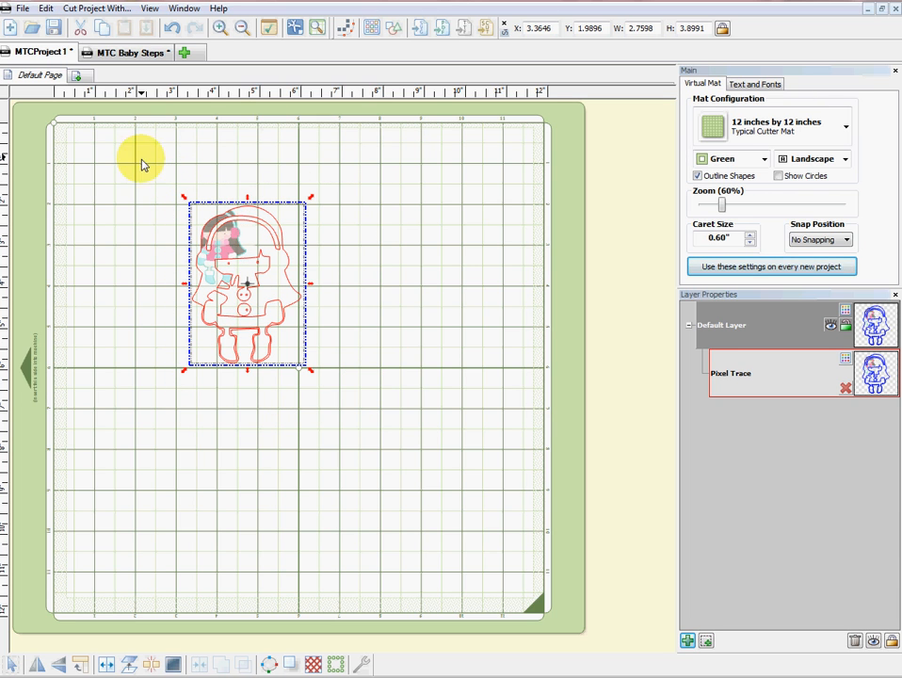
pyautogui.moveTo(156, 151)
pyautogui.mouseDown()
pyautogui.moveTo(273, 375)
pyautogui.moveTo(345, 390)
pyautogui.mouseUp()
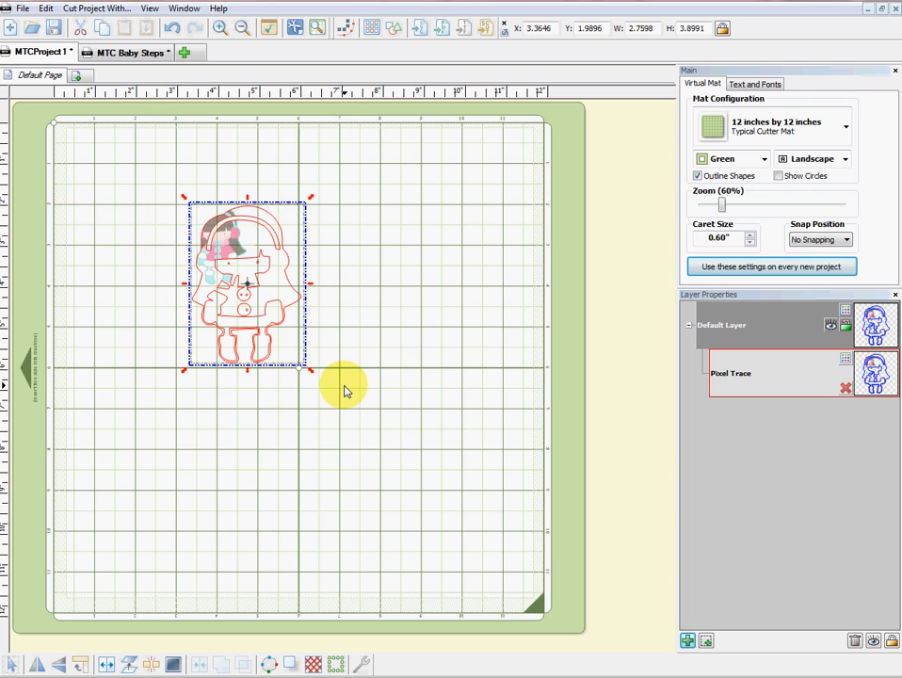
pyautogui.rightClick(278, 235)
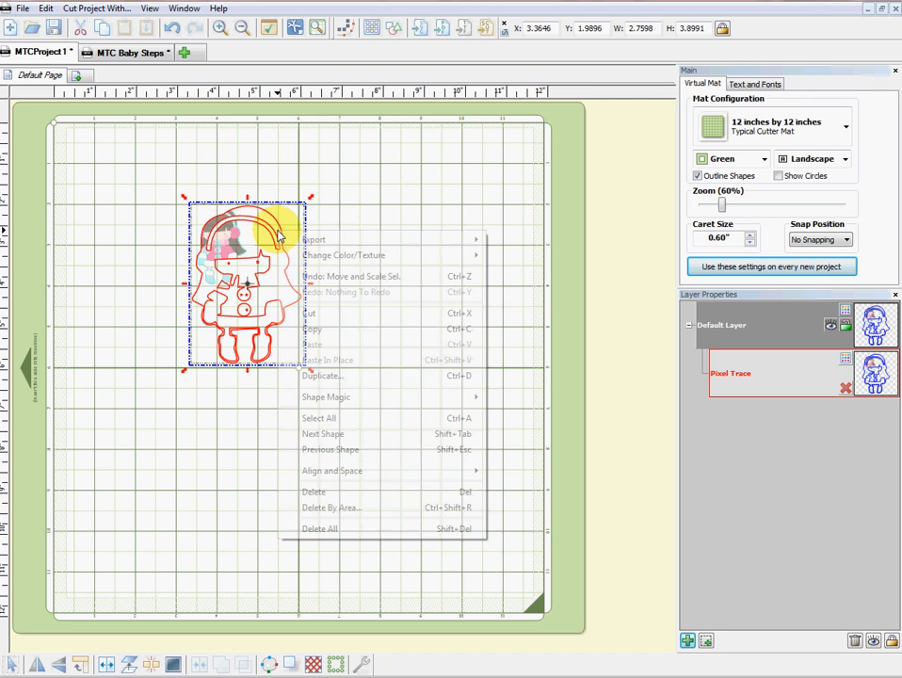
pyautogui.moveTo(337, 262)
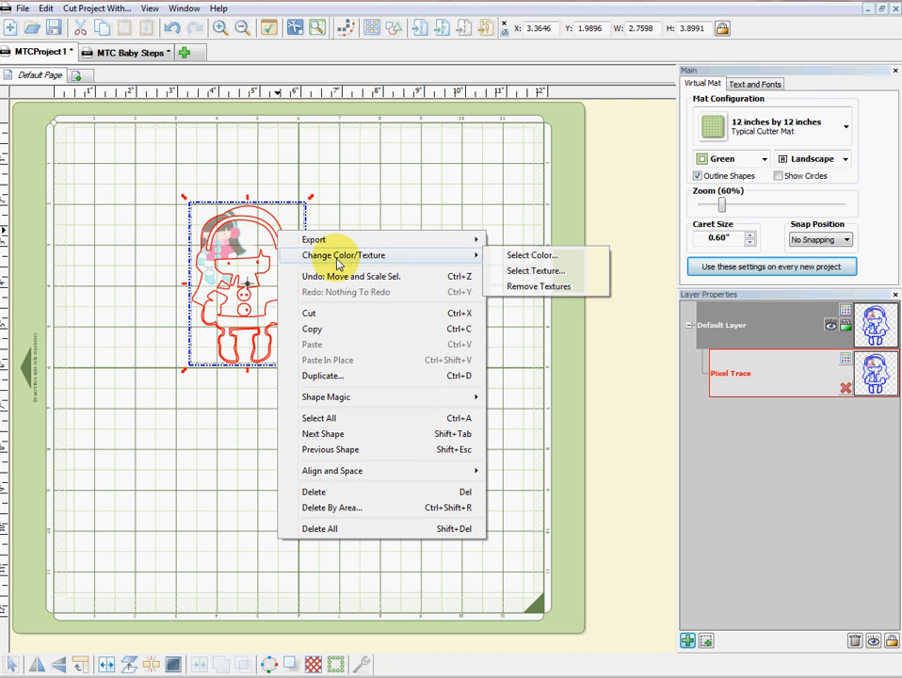
pyautogui.click(521, 273)
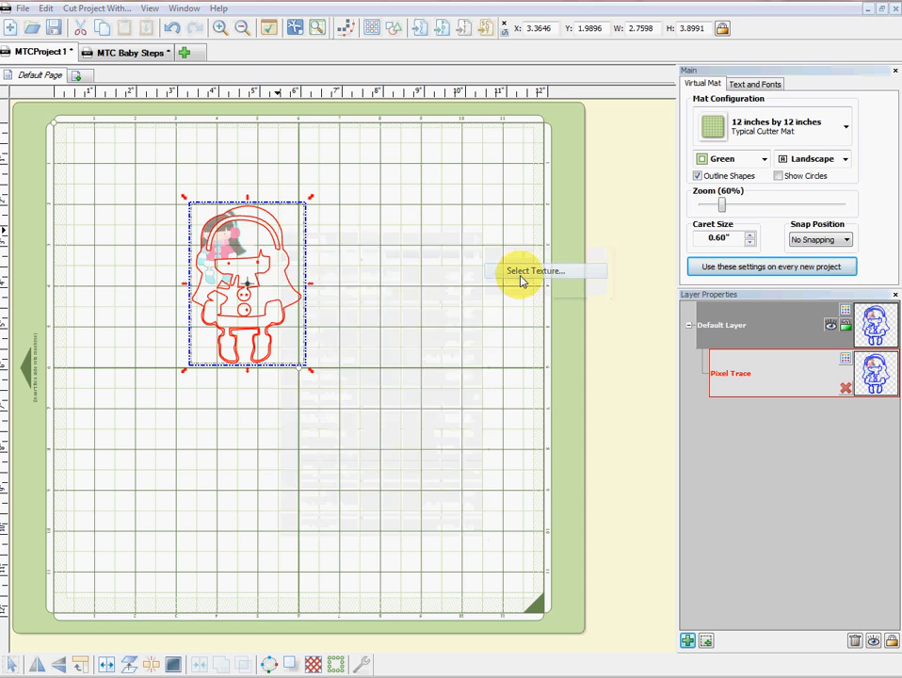
pyautogui.moveTo(427, 213); pyautogui.dragTo(369, 173)
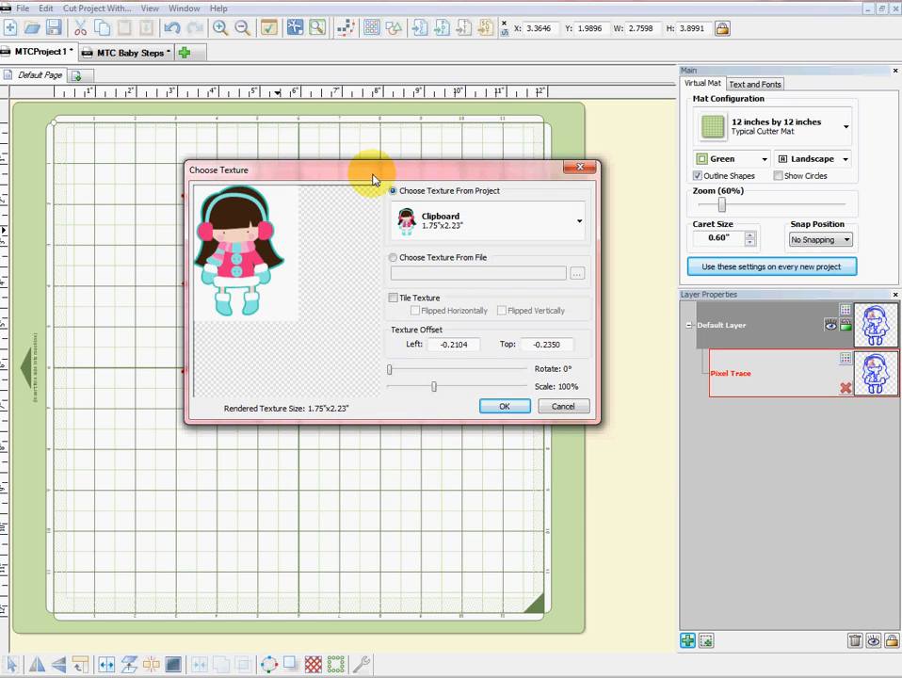
# Keep the clipboard texture untiled, set its scale to 200%, and apply it to the traced girl.
pyautogui.click(393, 298)
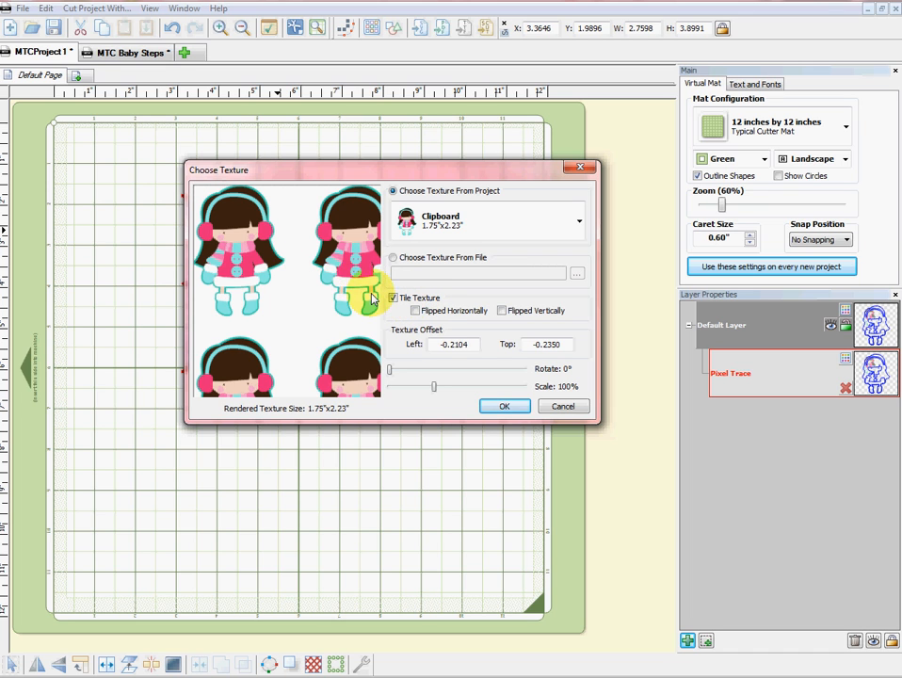
pyautogui.click(393, 299)
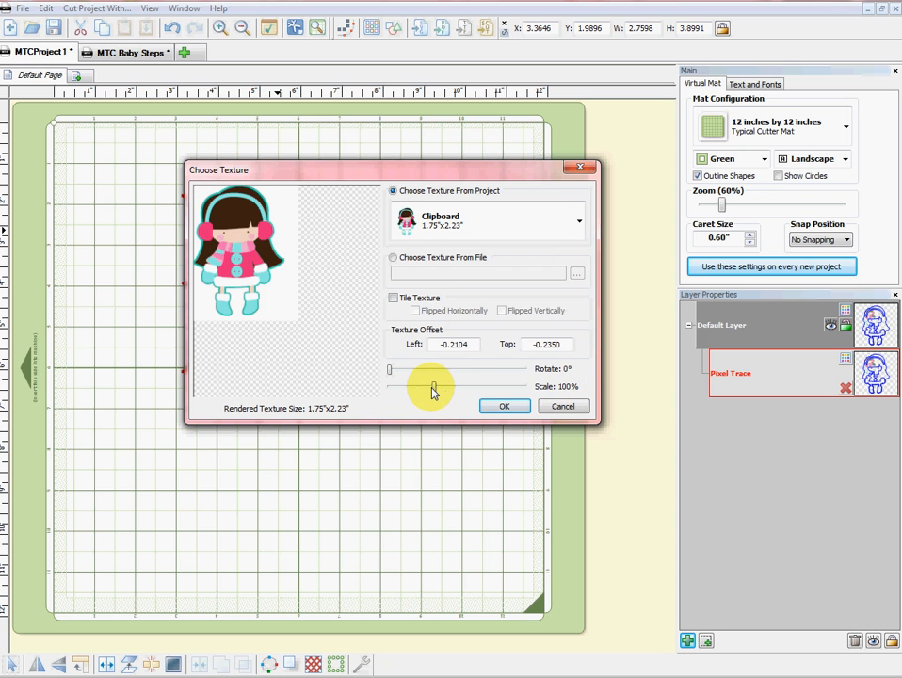
pyautogui.moveTo(434, 390); pyautogui.dragTo(474, 397)
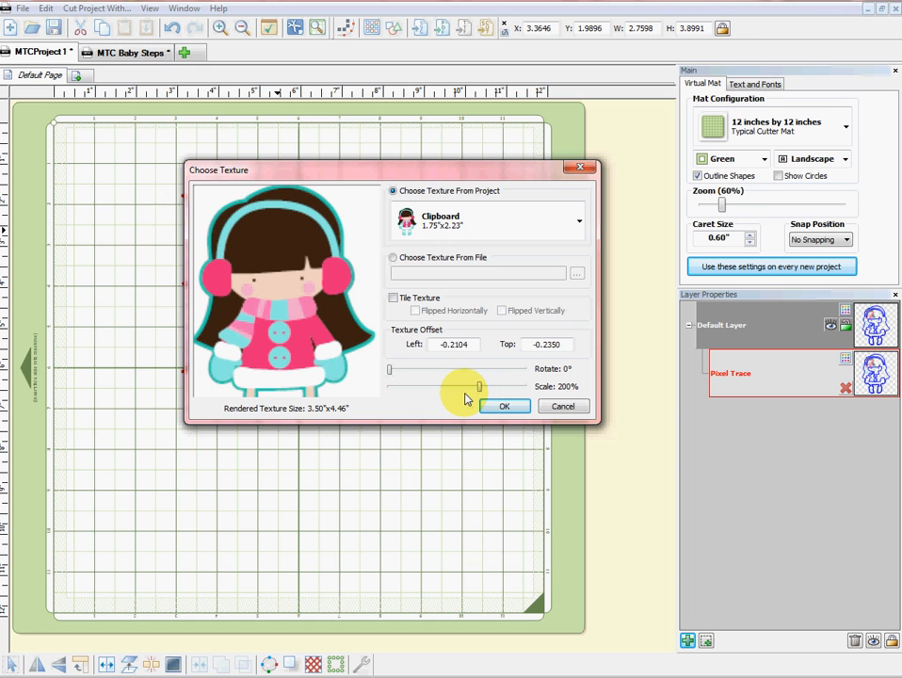
pyautogui.press('Left')
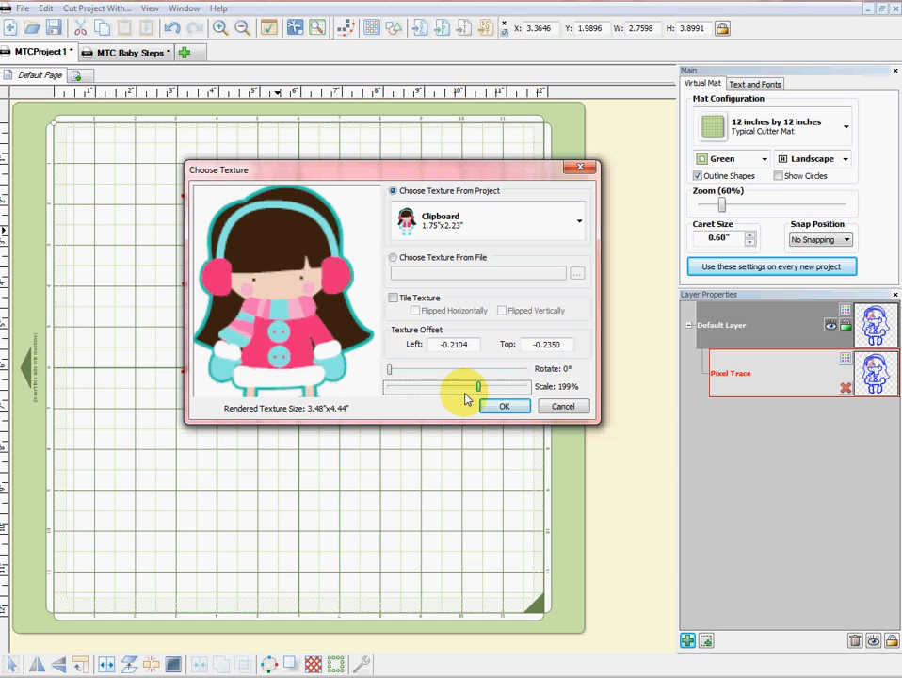
pyautogui.press('Right')
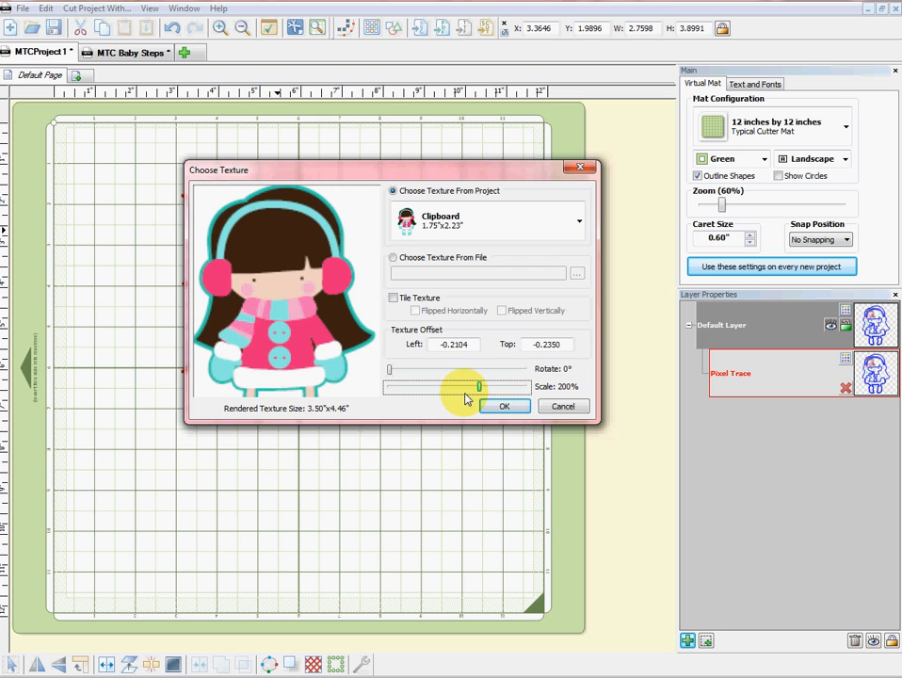
pyautogui.click(514, 408)
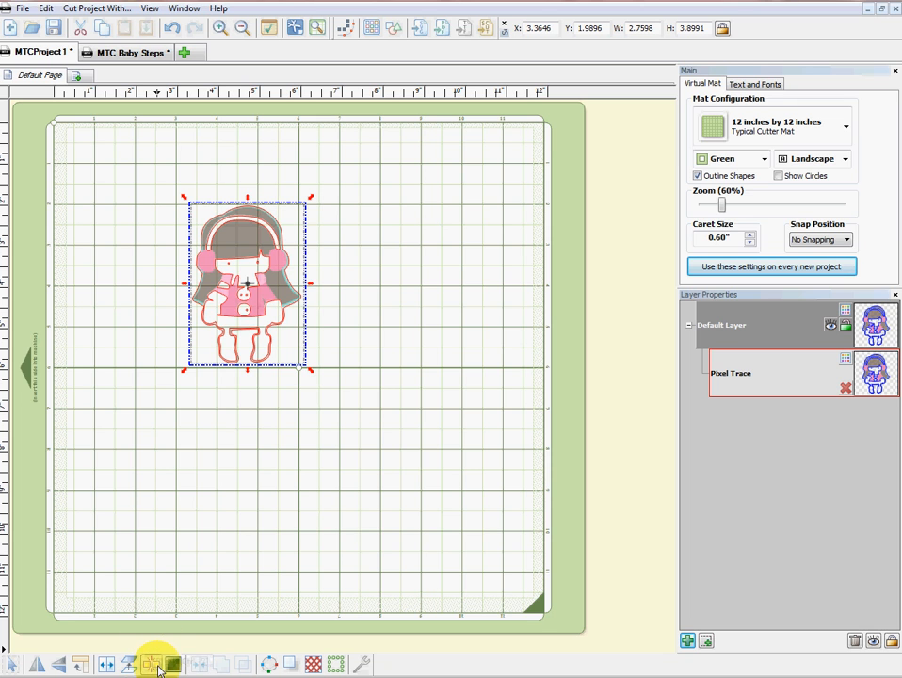
# Break the traced girl into separate shapes and move the full-figure shape to about X 0.71, Y 0.64.
pyautogui.click(151, 666)
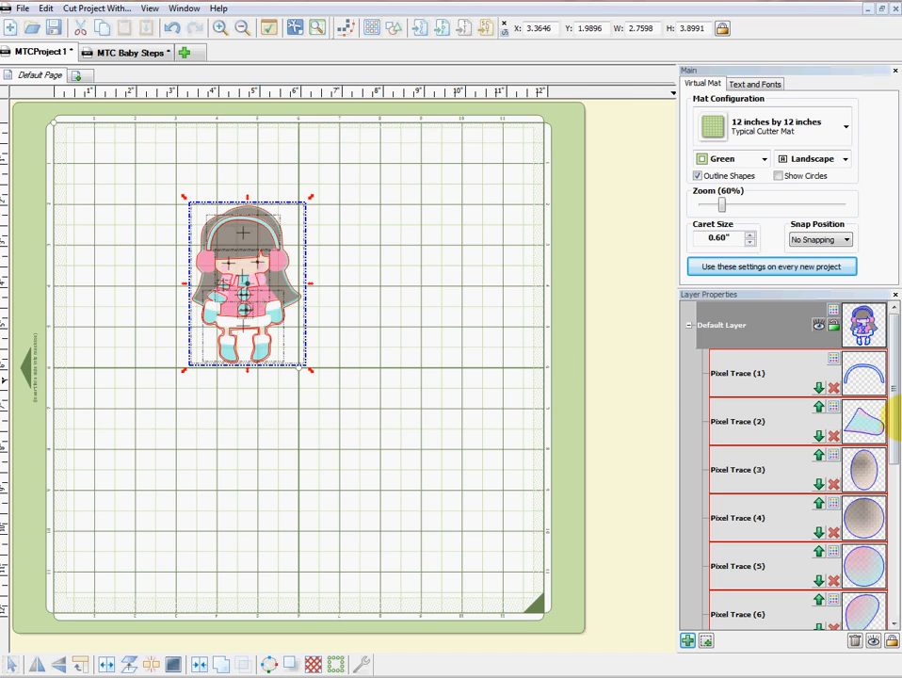
pyautogui.moveTo(898, 438); pyautogui.dragTo(882, 593)
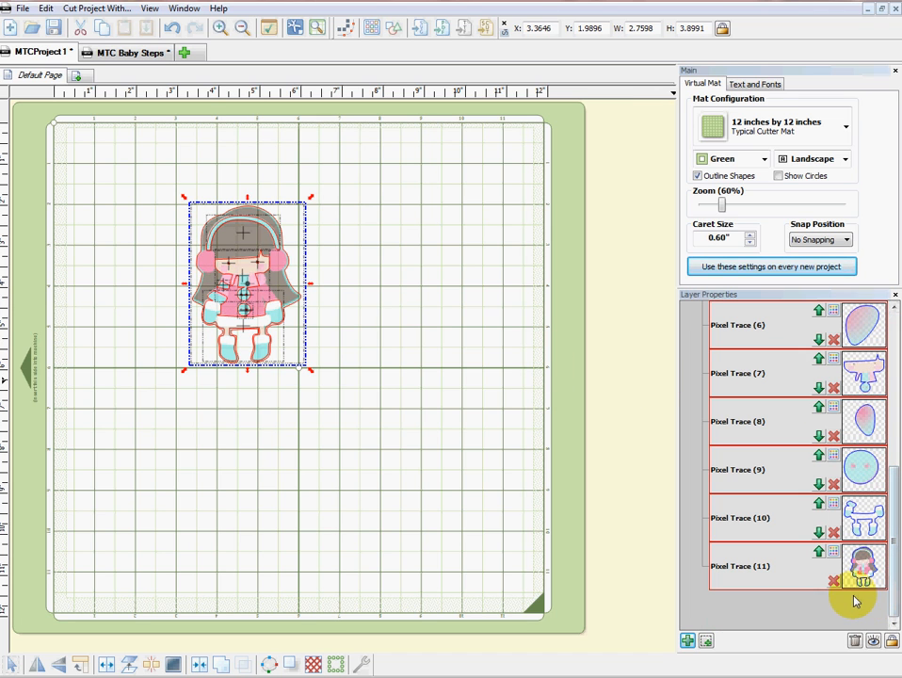
pyautogui.click(758, 567)
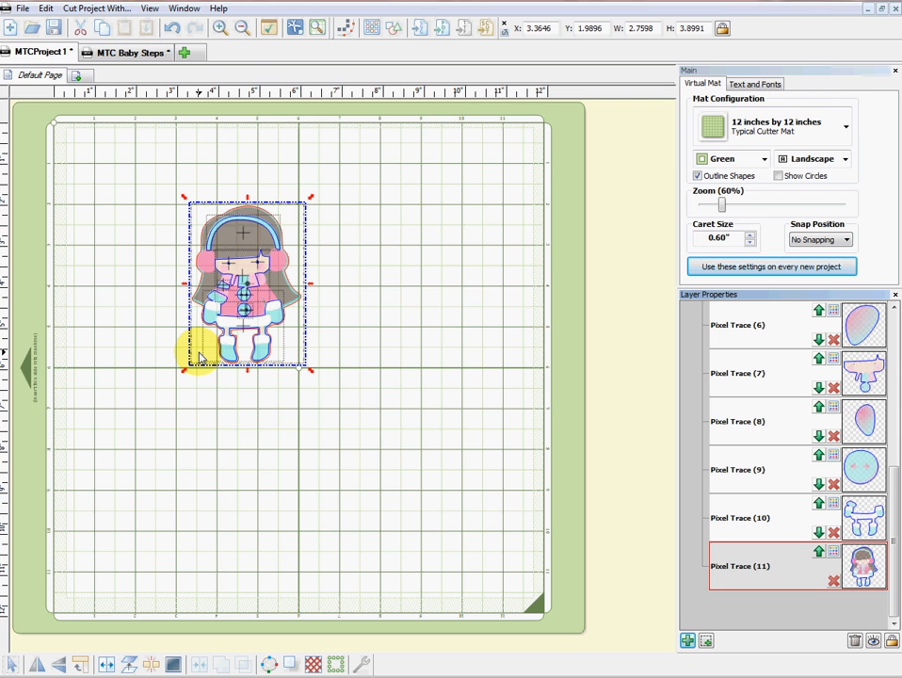
pyautogui.moveTo(200, 358)
pyautogui.mouseDown()
pyautogui.moveTo(161, 306)
pyautogui.moveTo(125, 291)
pyautogui.moveTo(90, 298)
pyautogui.mouseUp()
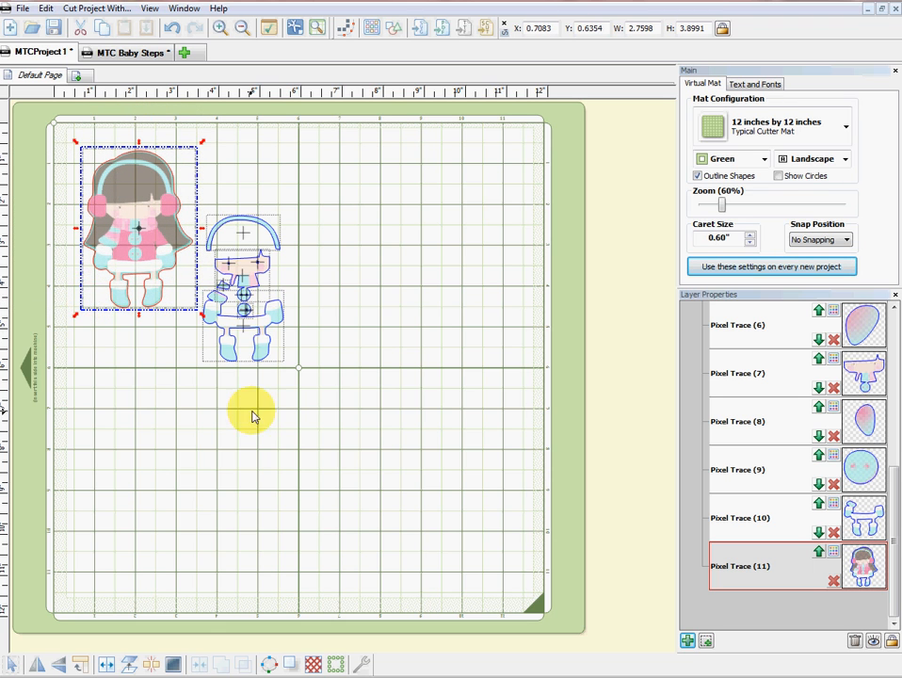
# Delete the leftover inner shapes and reposition the full-figure girl at about X 1.37, Y 0.79.
pyautogui.moveTo(355, 420); pyautogui.dragTo(188, 181)
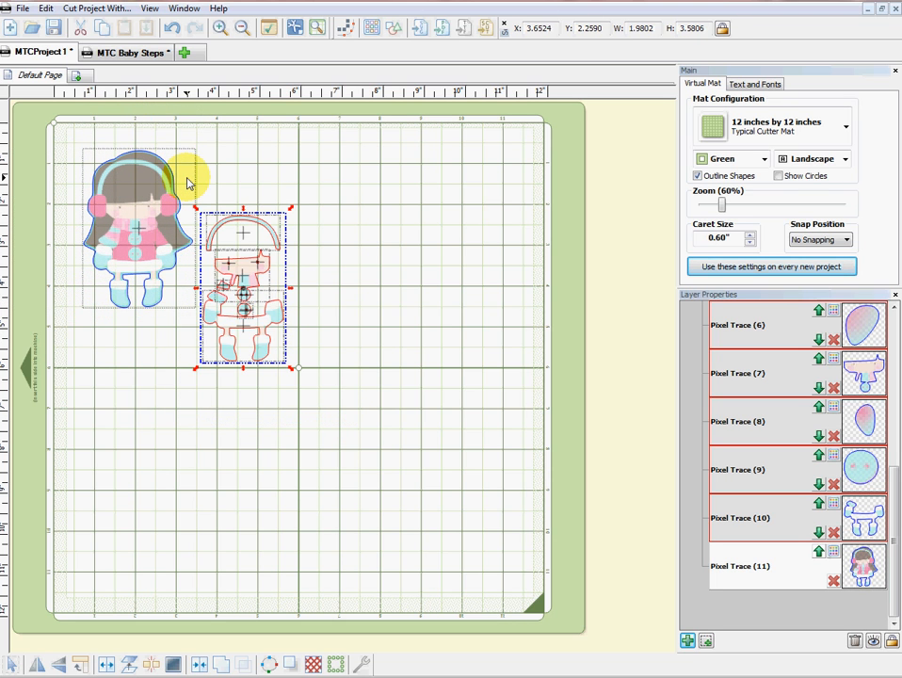
pyautogui.press('Delete')
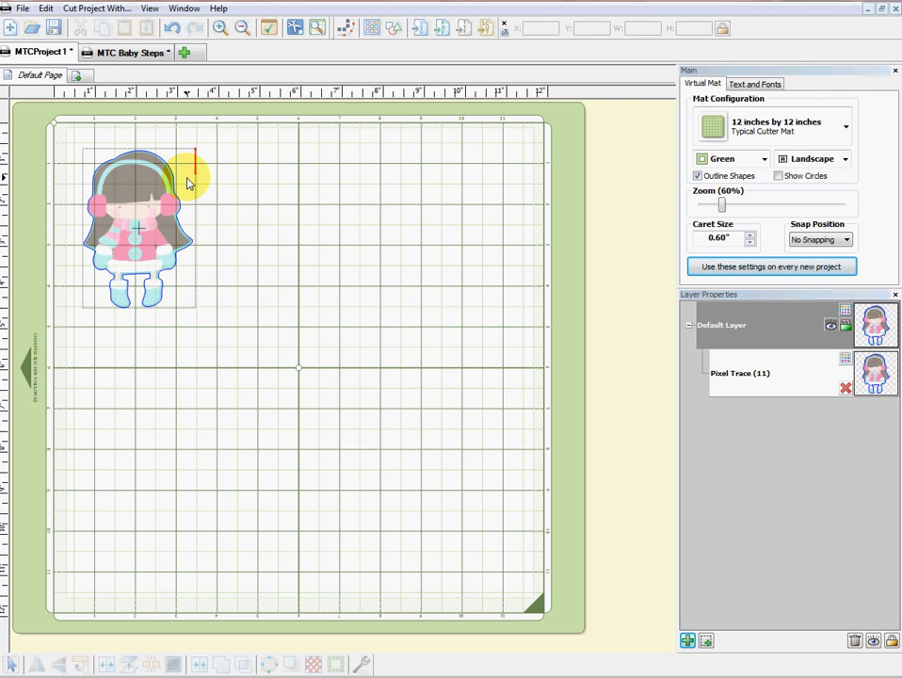
pyautogui.moveTo(133, 233); pyautogui.dragTo(161, 243)
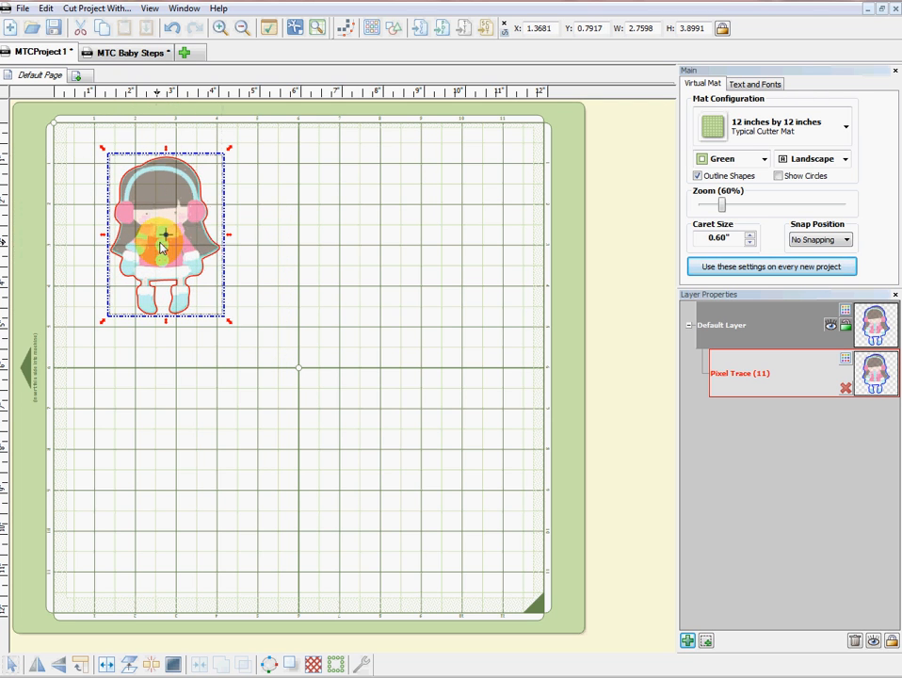
pyautogui.click(301, 276)
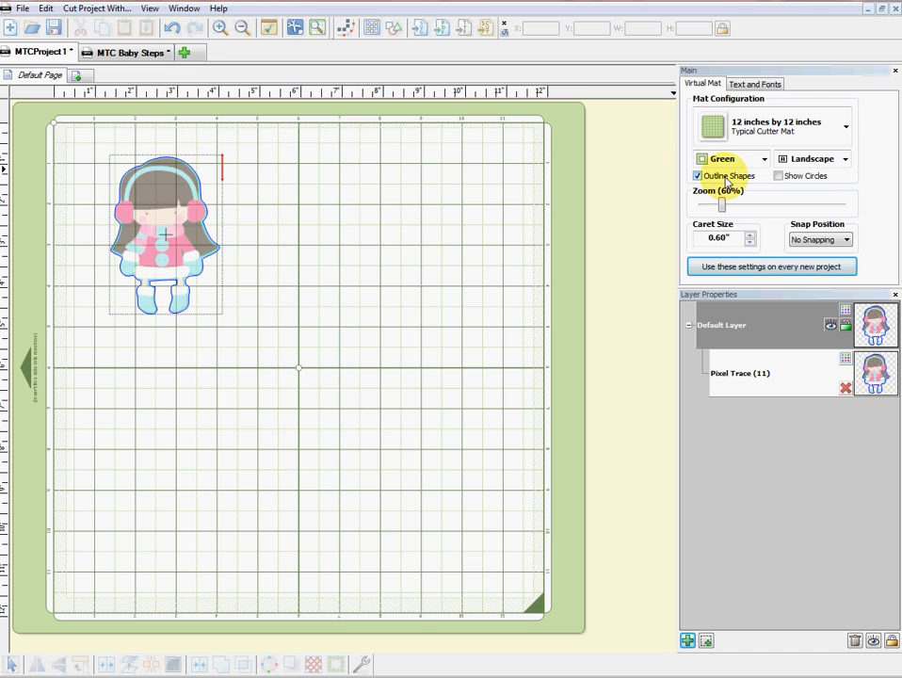
# Turn off shape outlines for the mat and set its color to Contrast, leaving the girl deselected.
pyautogui.click(698, 176)
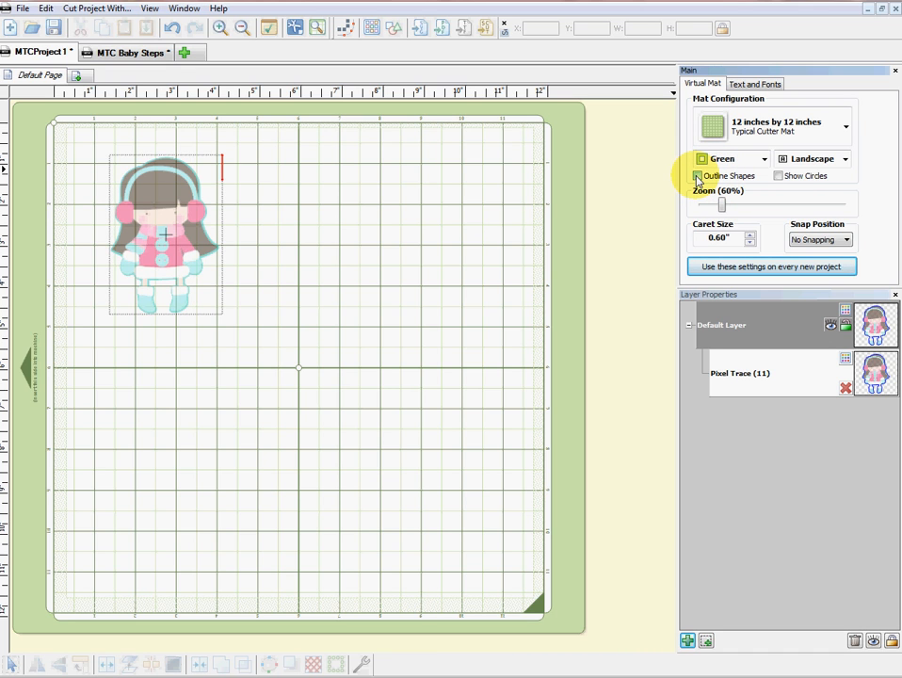
pyautogui.click(187, 250)
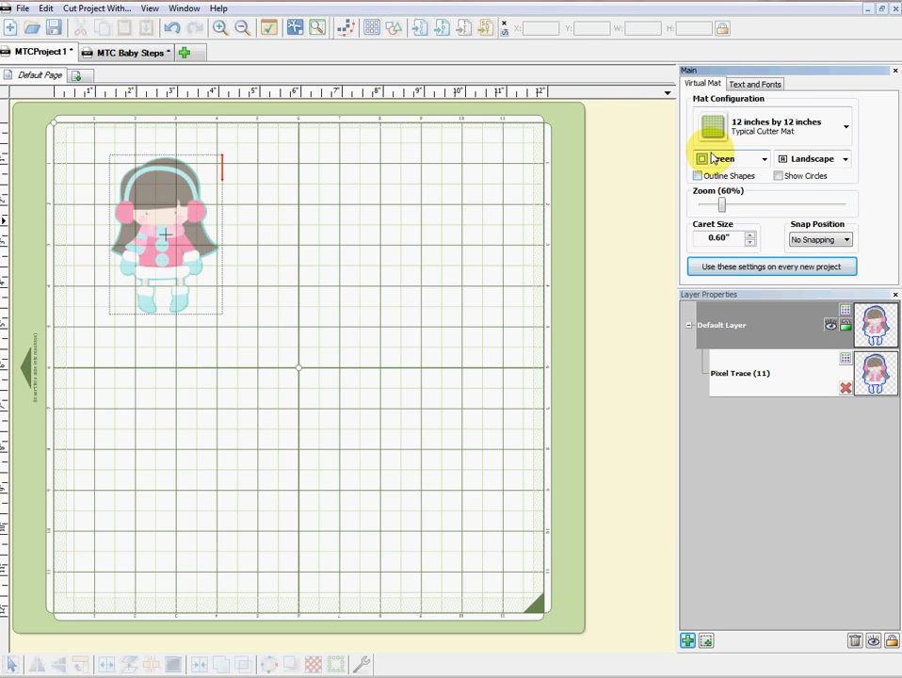
pyautogui.click(709, 160)
pyautogui.click(726, 247)
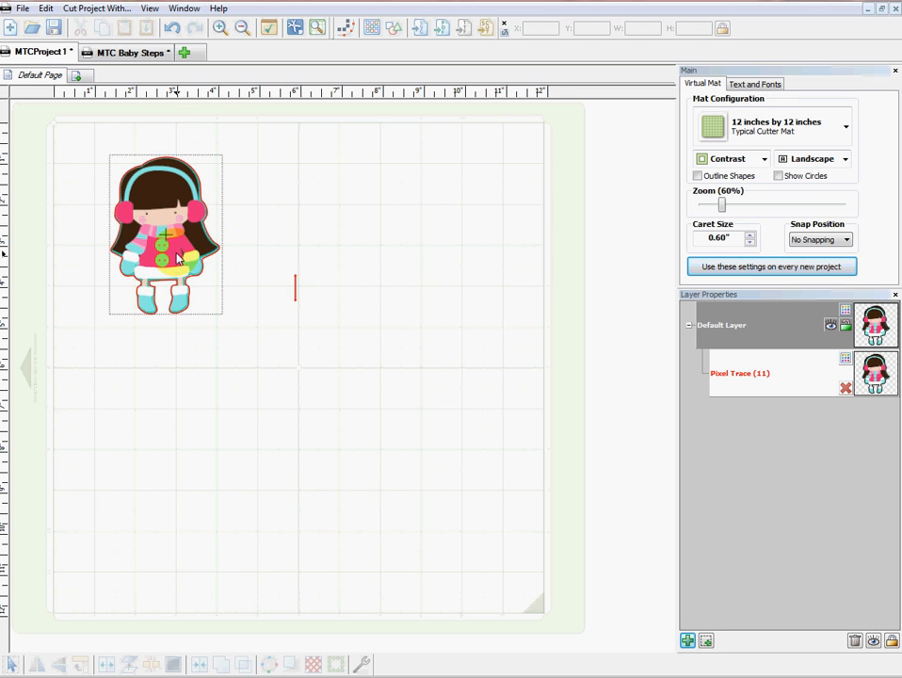
pyautogui.click(185, 267)
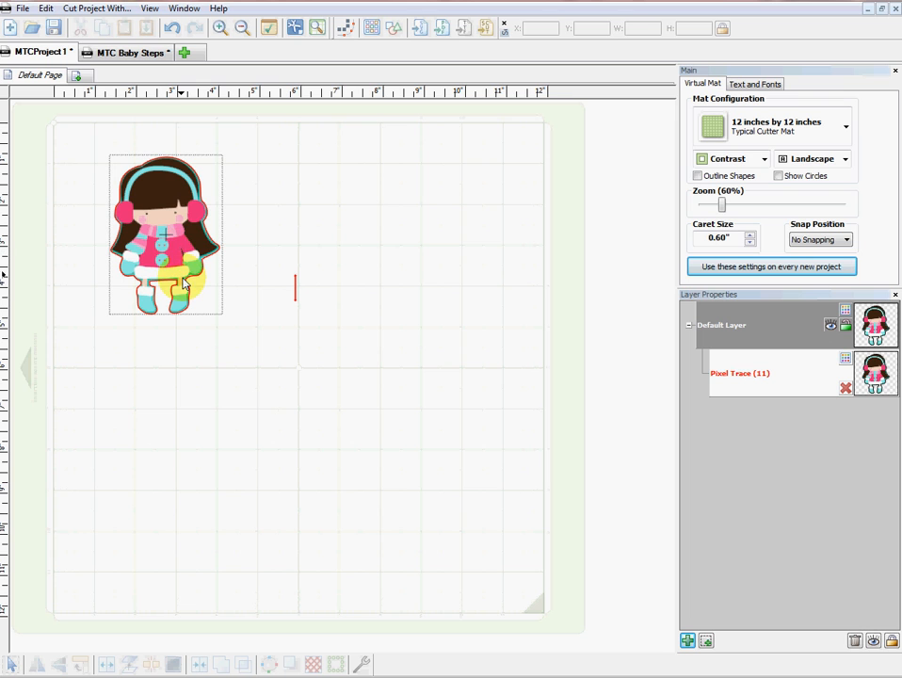
pyautogui.click(282, 253)
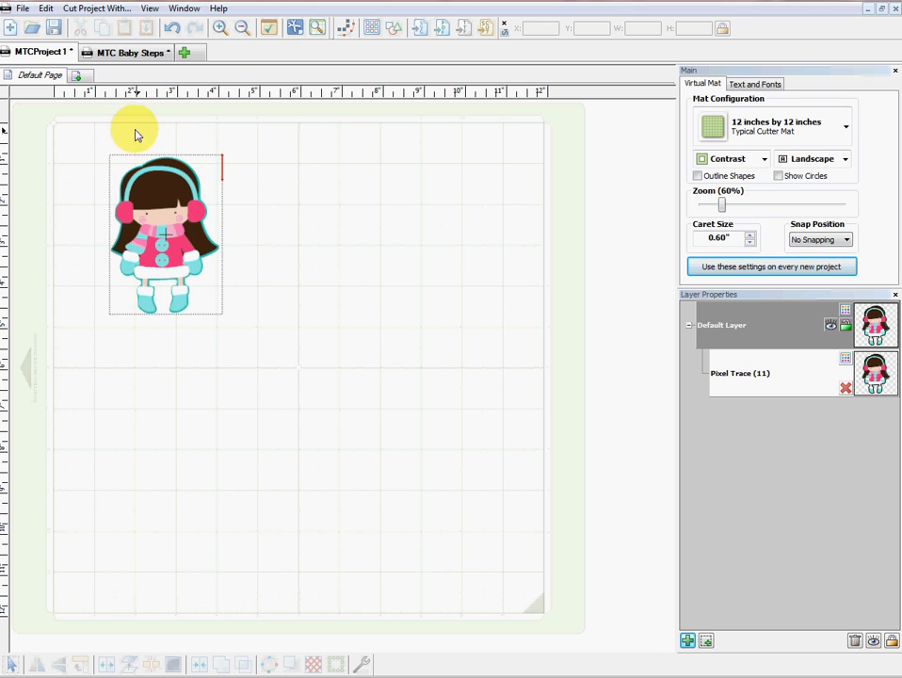
# Turn on Show Paper On Mat in the print options and move the girl within the paper to about X 0.52, Y 0.43.
pyautogui.click(21, 10)
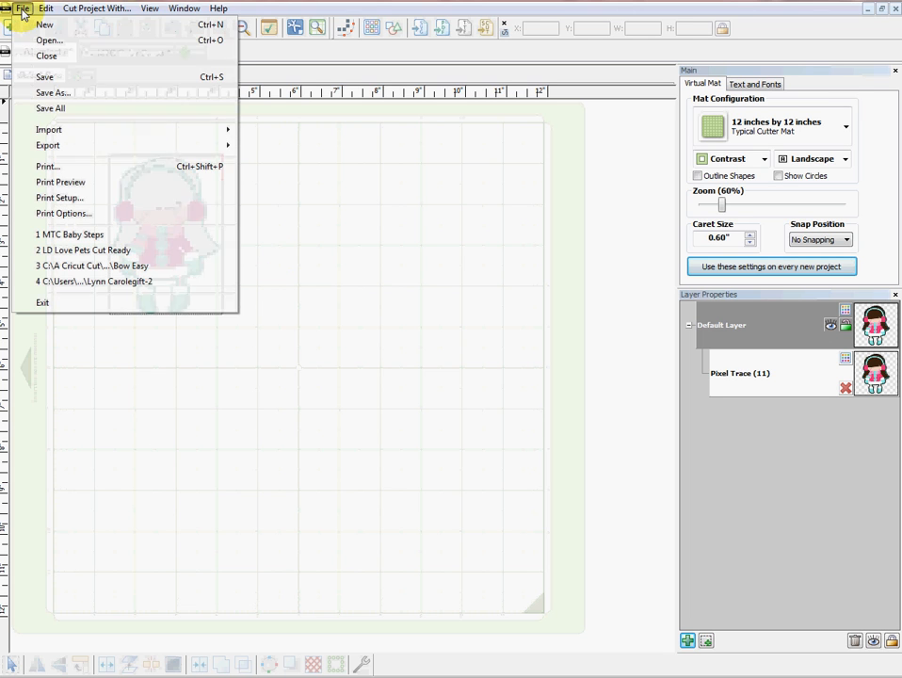
pyautogui.click(61, 215)
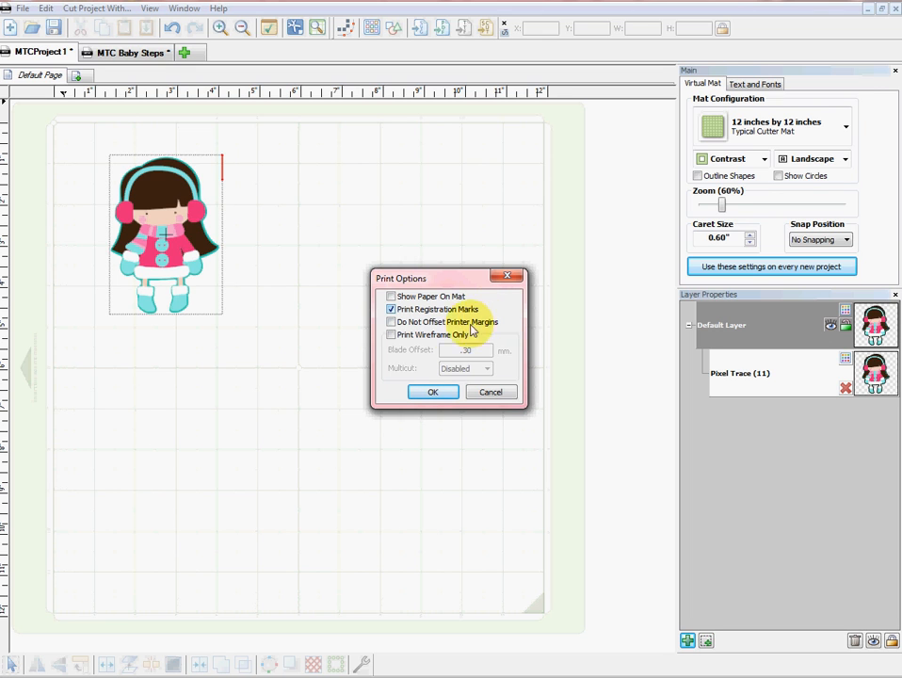
pyautogui.click(392, 296)
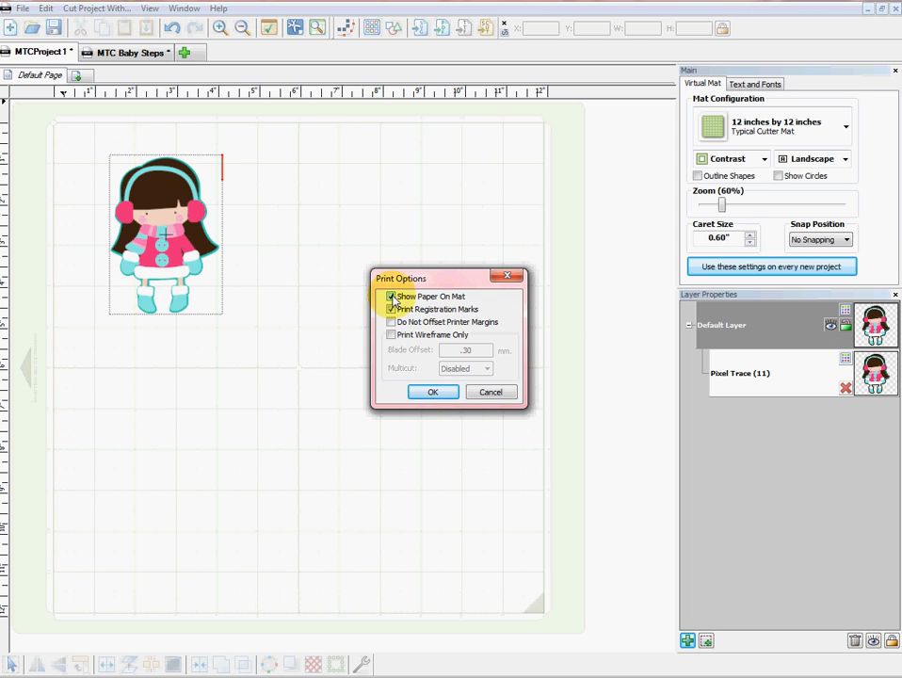
pyautogui.click(445, 398)
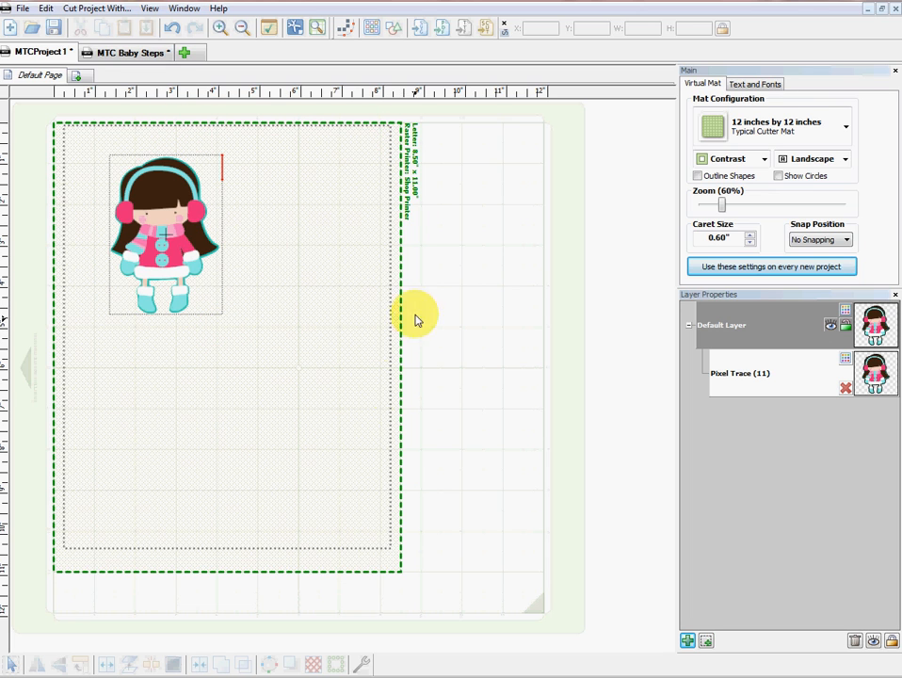
pyautogui.moveTo(167, 240); pyautogui.dragTo(135, 226)
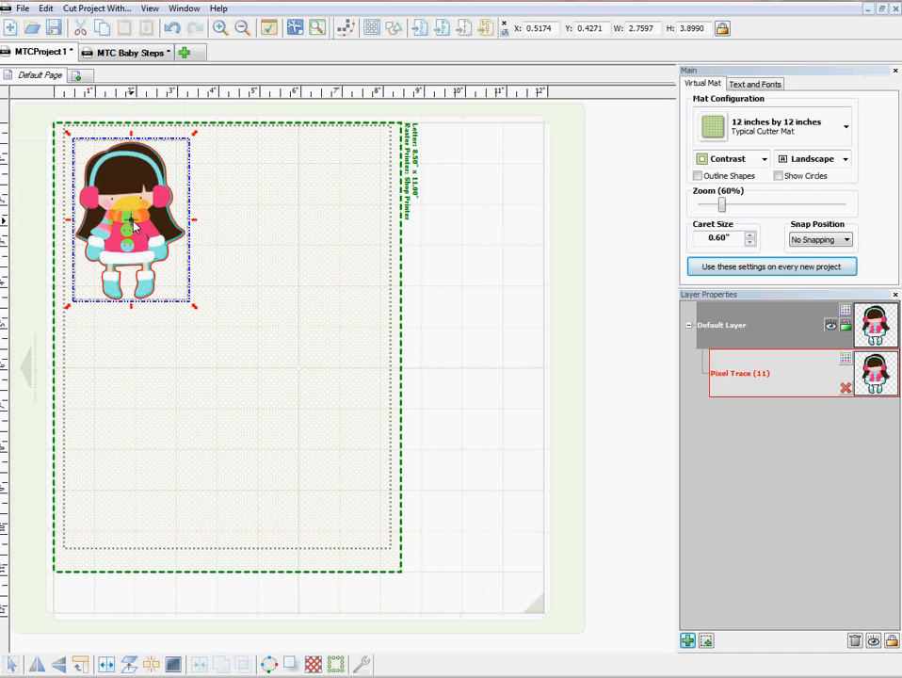
pyautogui.click(302, 263)
# Turn off Show Paper On Mat in the print options.
pyautogui.click(24, 10)
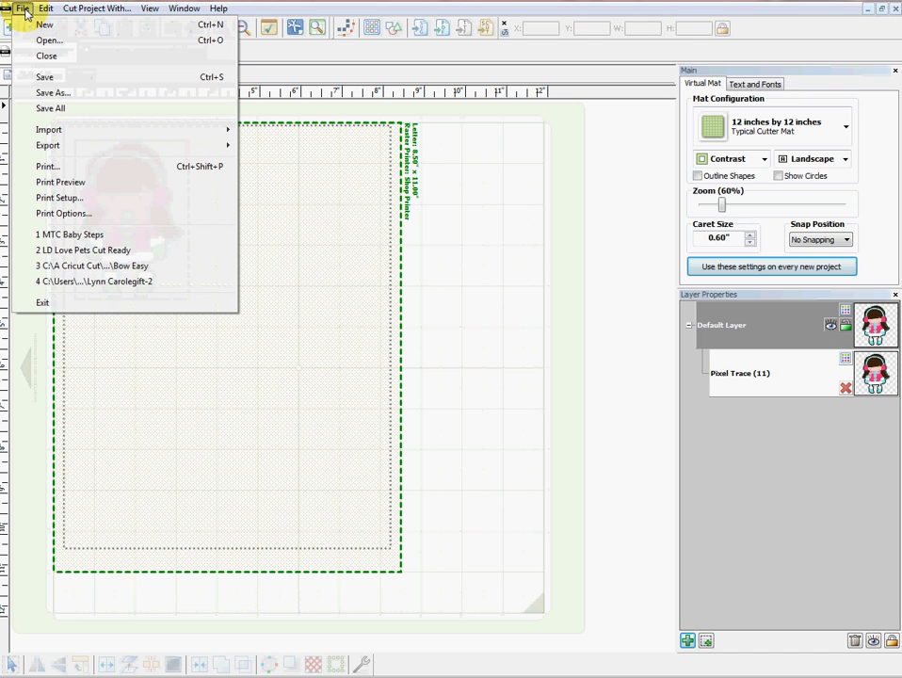
pyautogui.click(61, 213)
pyautogui.click(391, 295)
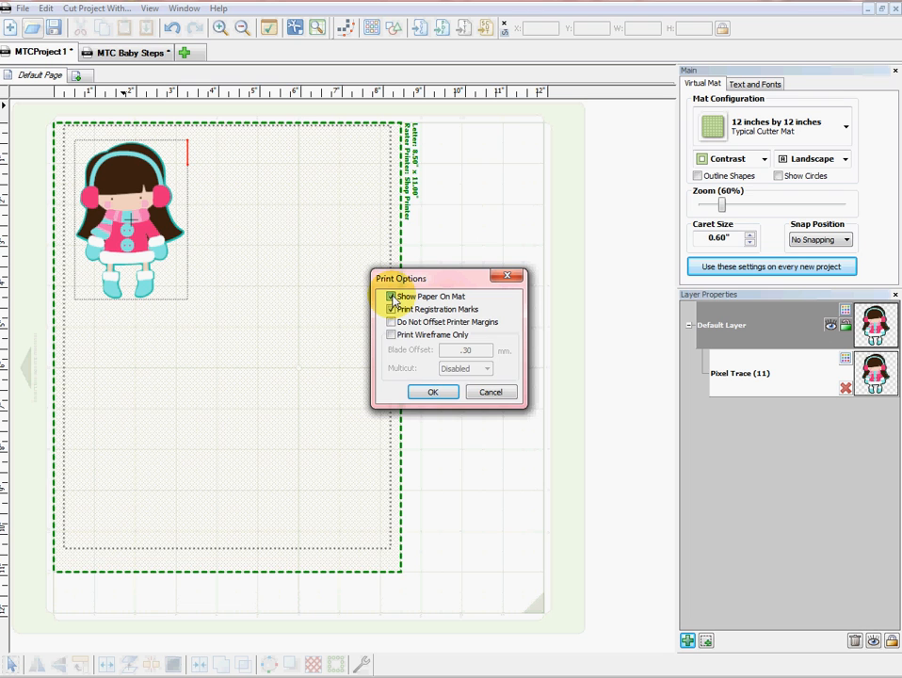
pyautogui.click(428, 392)
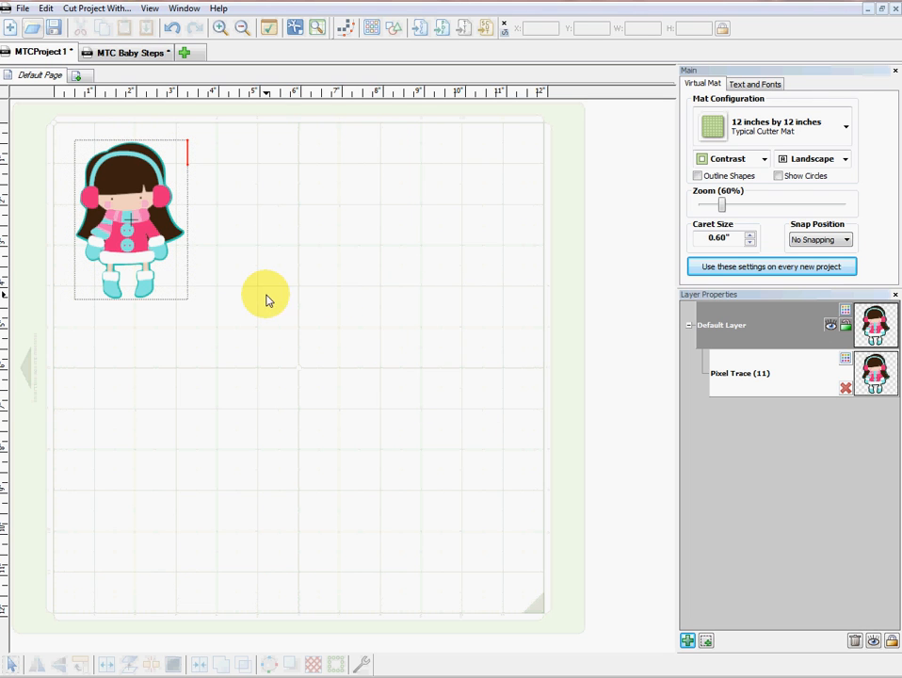
# Move the girl to about X 0.76, Y 0.48 on the mat and deselect it.
pyautogui.moveTo(142, 263); pyautogui.dragTo(152, 266)
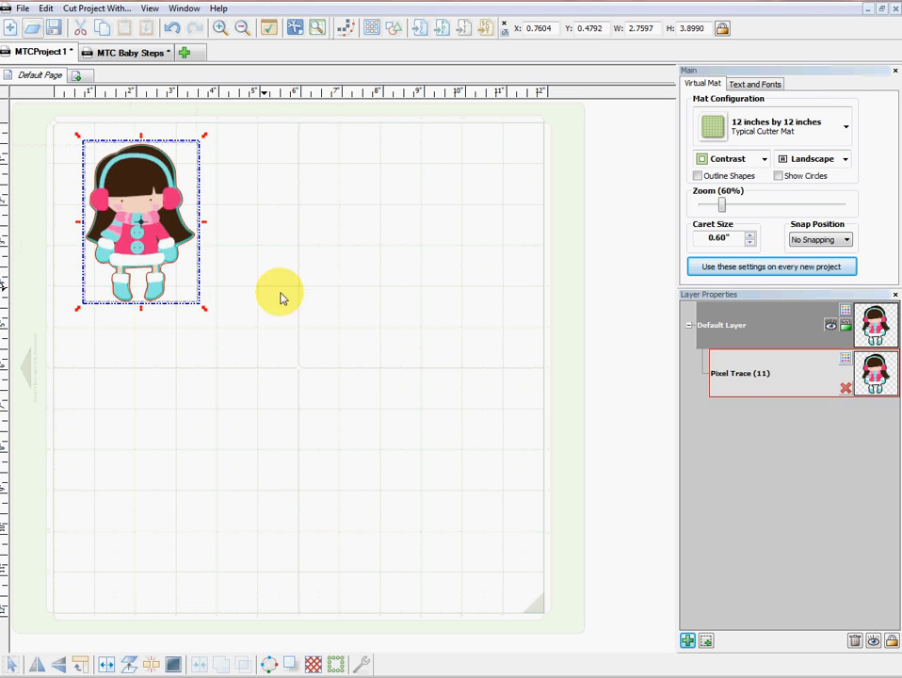
pyautogui.click(368, 284)
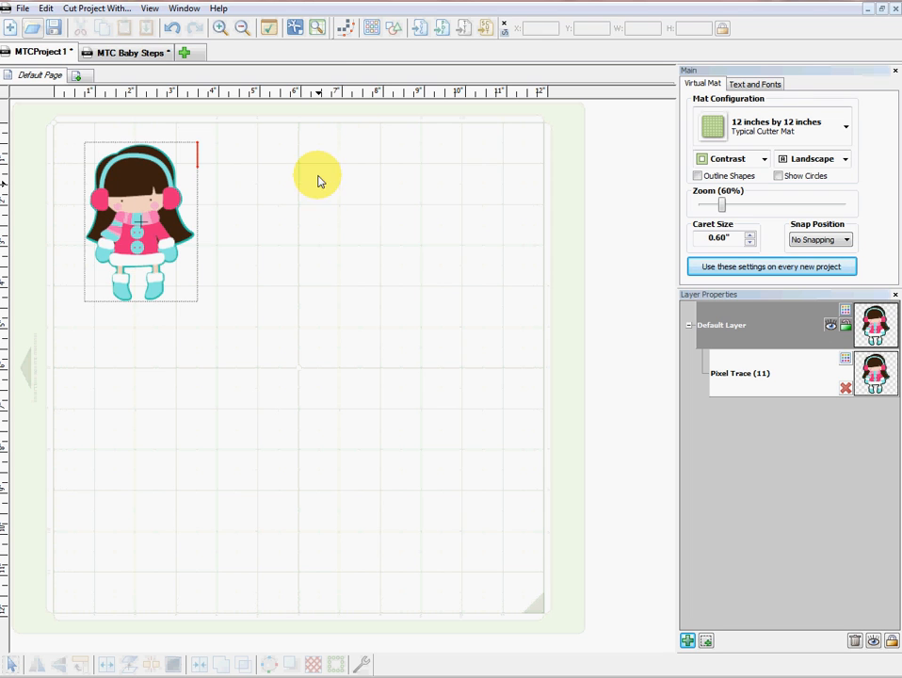
# Preview the girl's cut area and the inverted area around it, then return to the normal mat view.
pyautogui.click(317, 30)
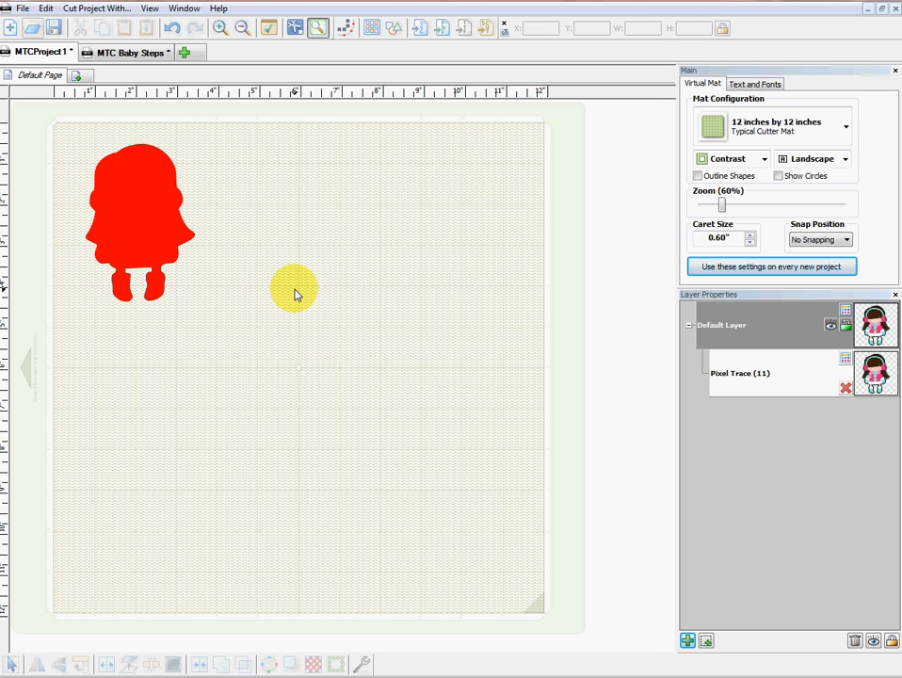
pyautogui.click(319, 30)
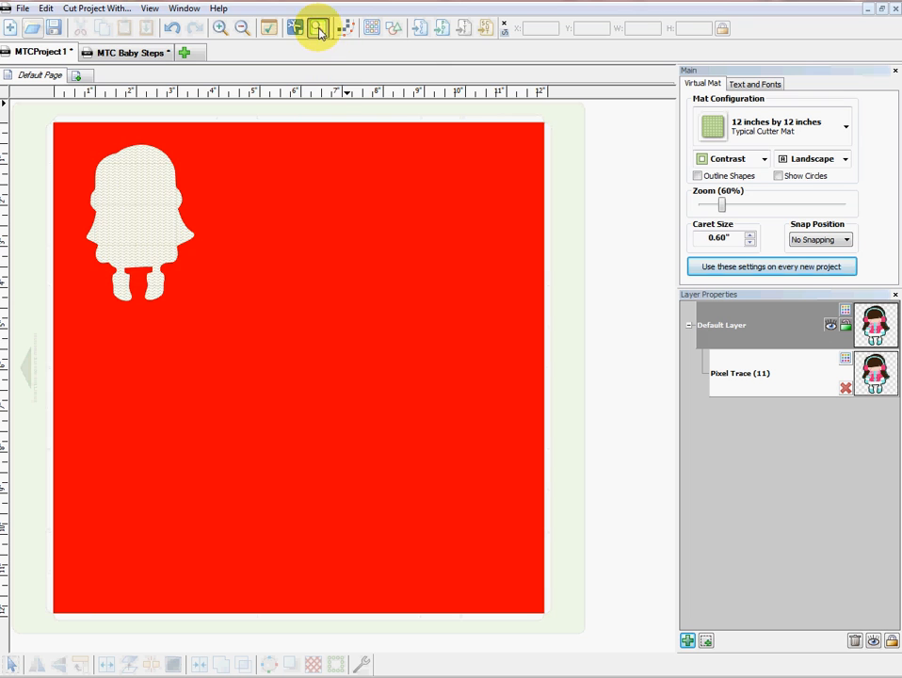
pyautogui.click(317, 31)
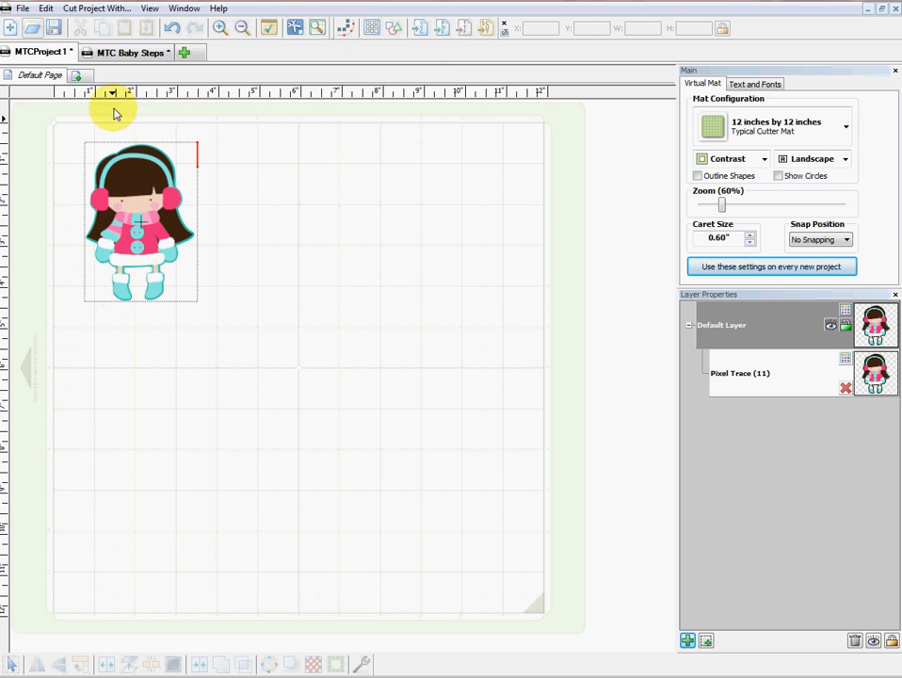
# Undo the accidental nudge of the girl and set up a shadow layer for it with a shadow width of 0.0350".
pyautogui.click(166, 263)
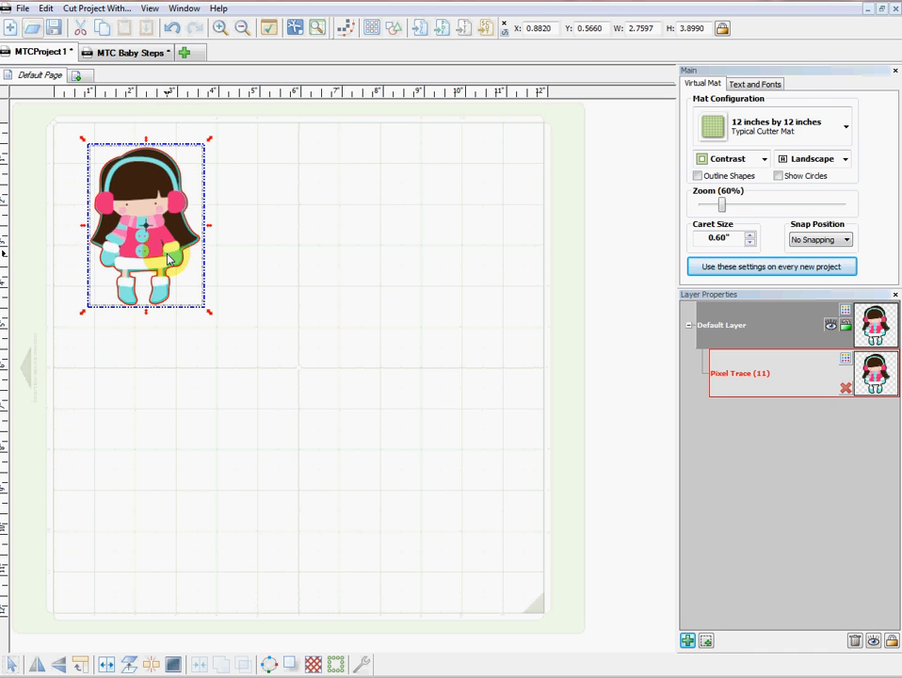
pyautogui.click(173, 31)
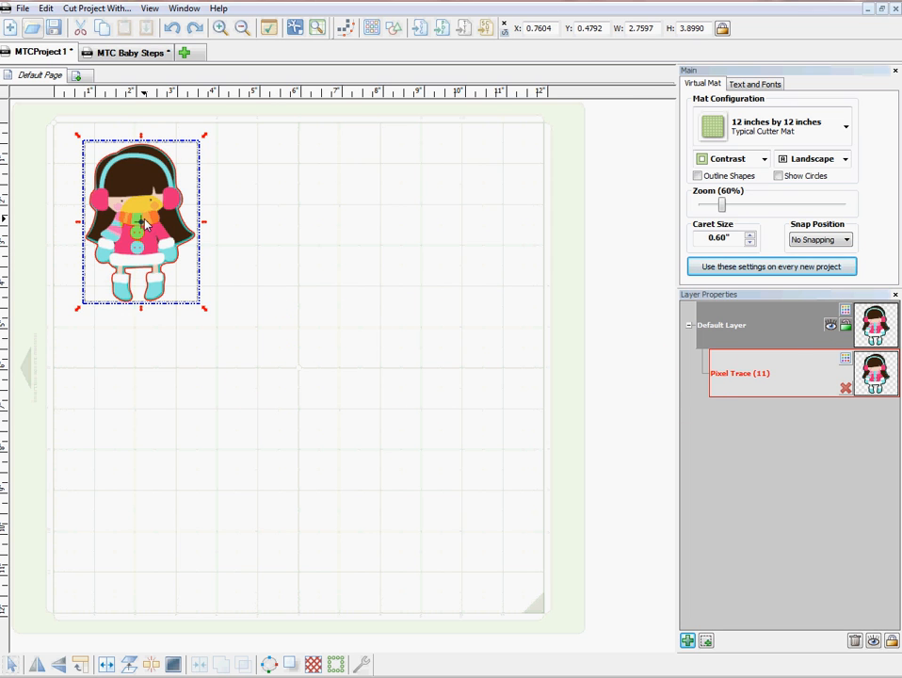
pyautogui.click(289, 666)
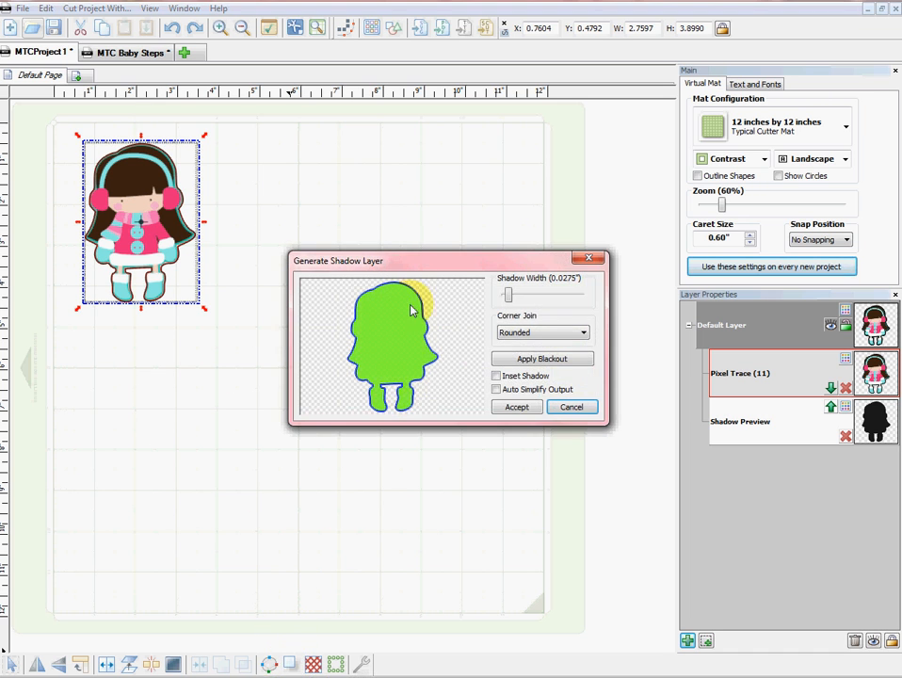
pyautogui.moveTo(401, 258); pyautogui.dragTo(366, 224)
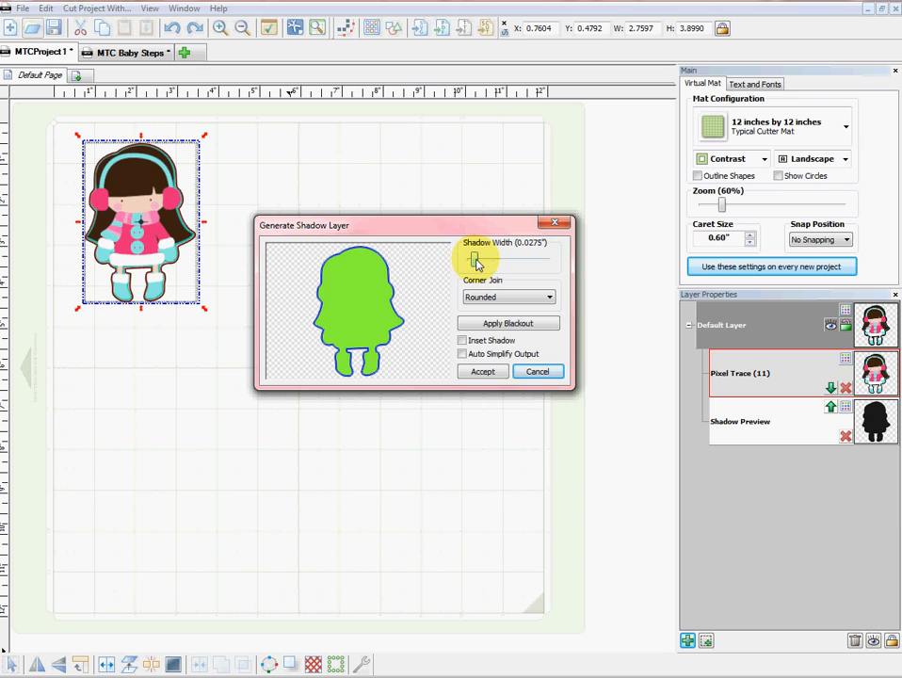
pyautogui.moveTo(478, 264); pyautogui.dragTo(478, 264)
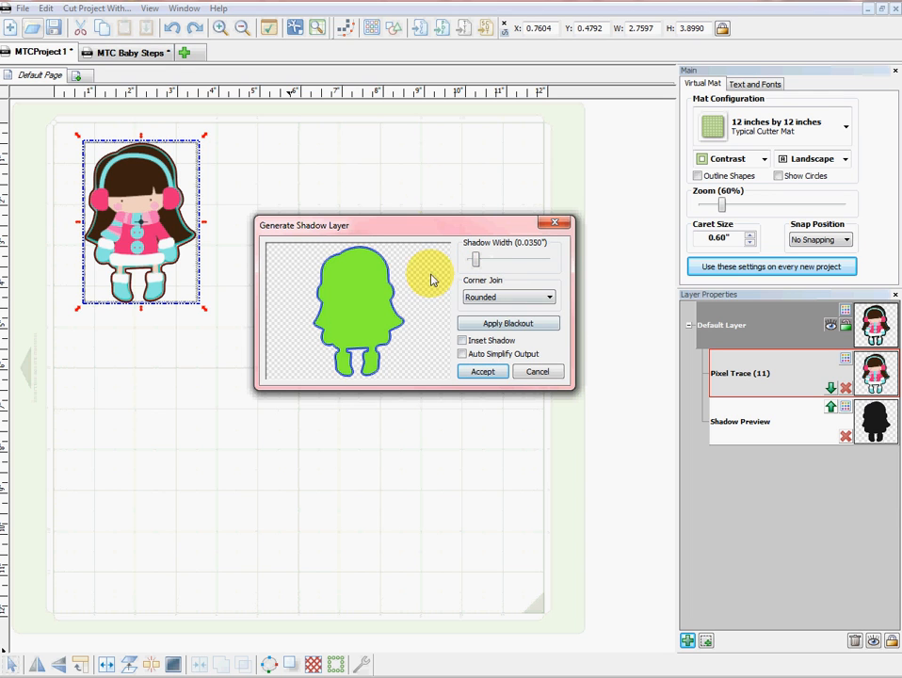
# Keep the Rounded corner join, enable Auto Simplify Output, and accept the girl's shadow layer, leaving everything deselected.
pyautogui.click(502, 298)
pyautogui.click(504, 298)
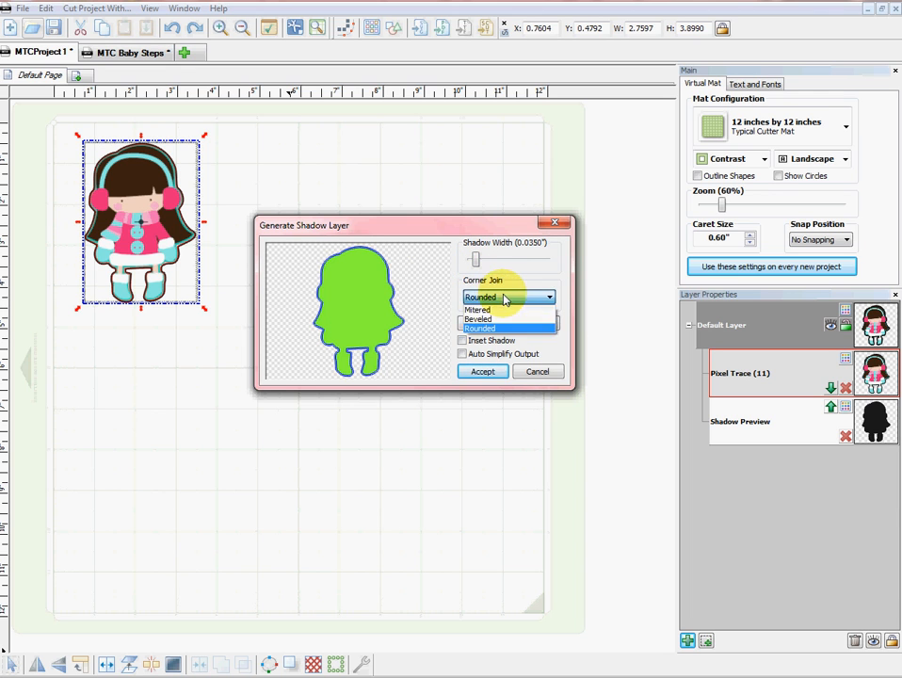
pyautogui.click(504, 299)
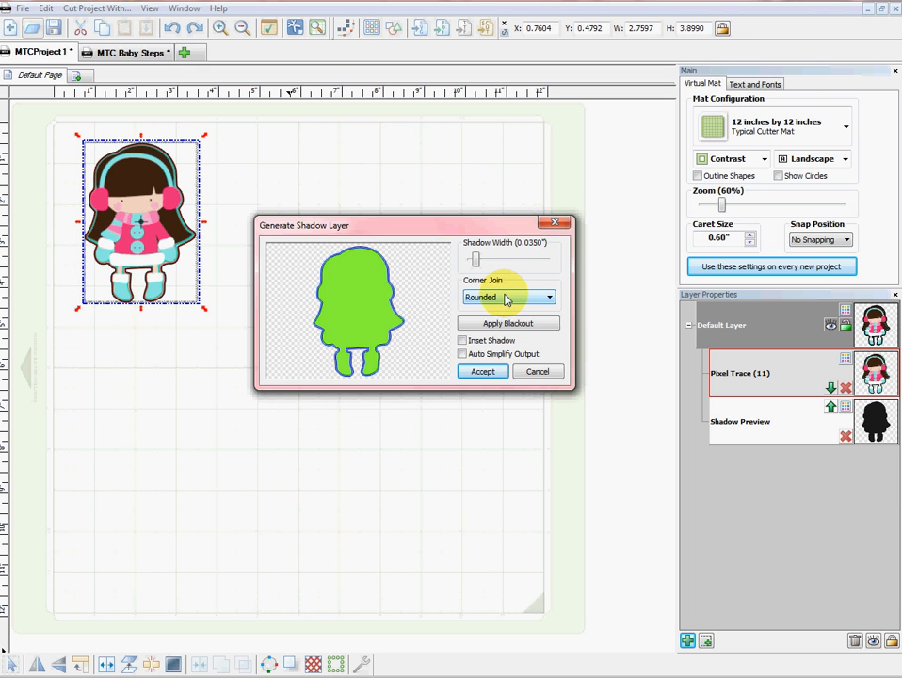
pyautogui.click(477, 374)
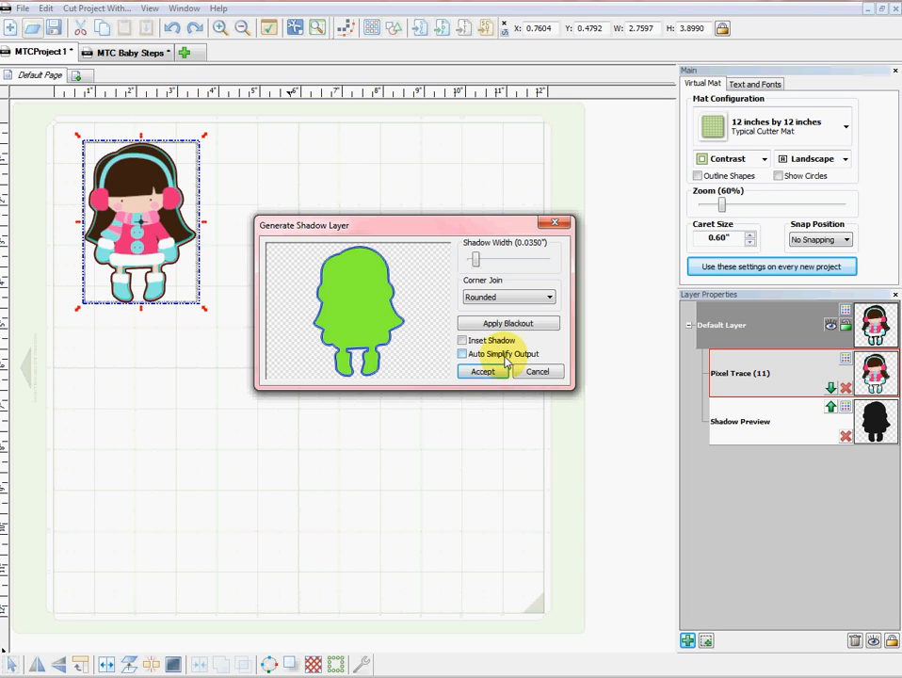
pyautogui.click(462, 355)
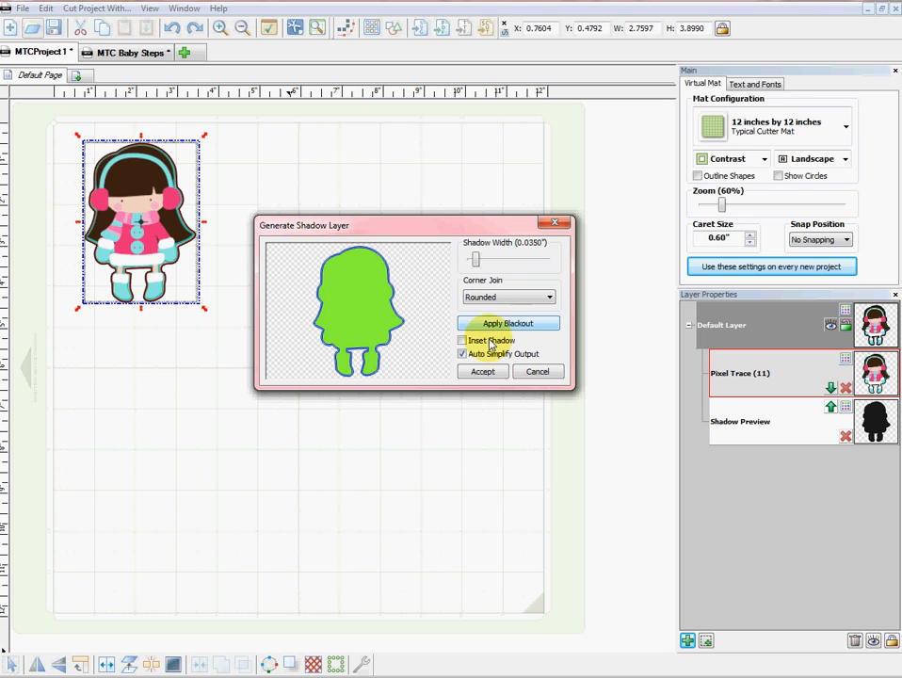
pyautogui.click(494, 374)
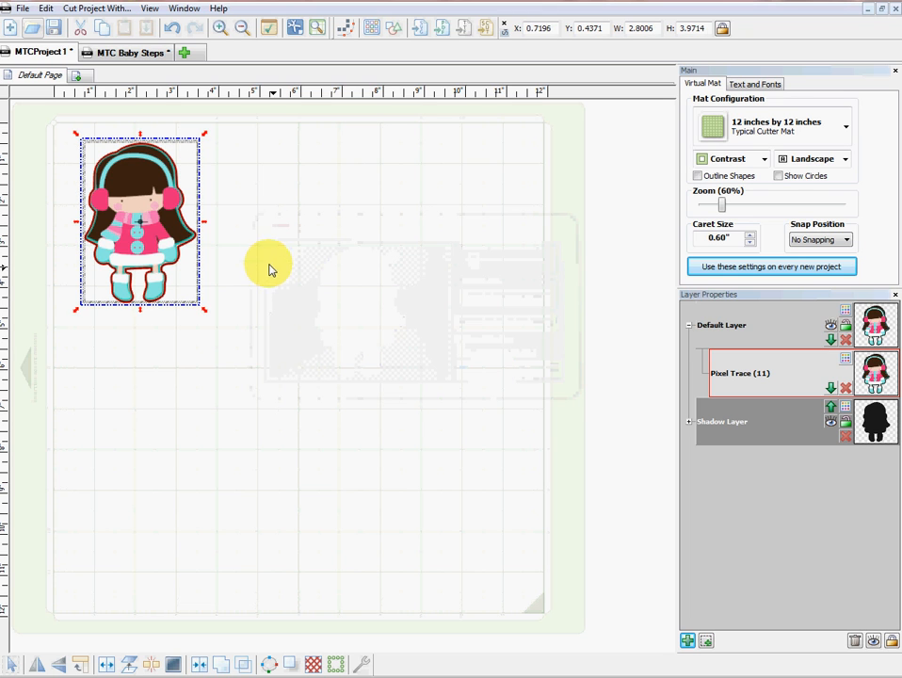
pyautogui.click(258, 251)
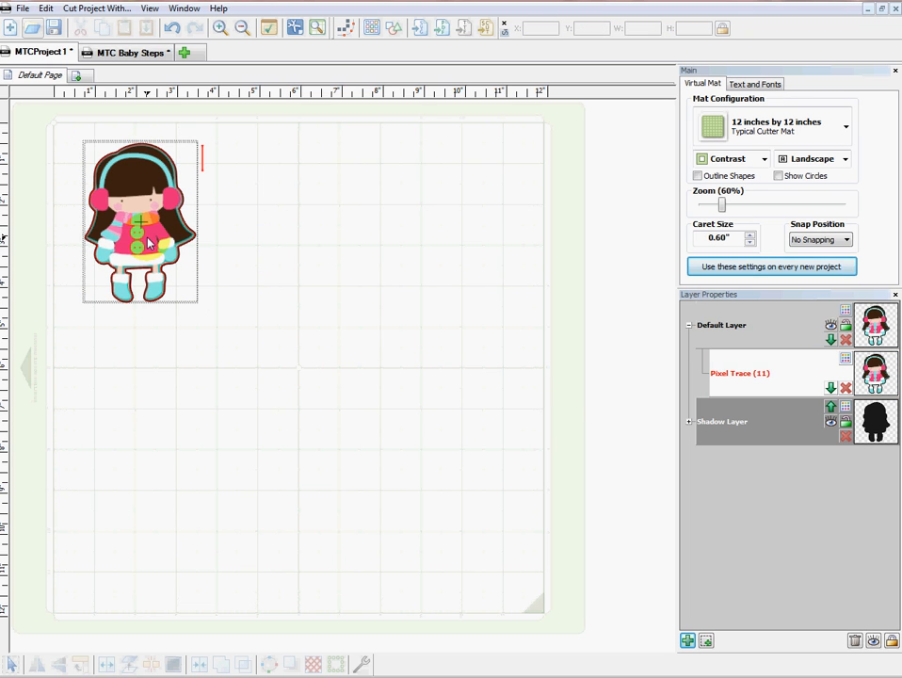
# Move the girl off its shadow to about X 4.67, Y 0.51, then undo the move and deselect.
pyautogui.moveTo(148, 243); pyautogui.dragTo(307, 243)
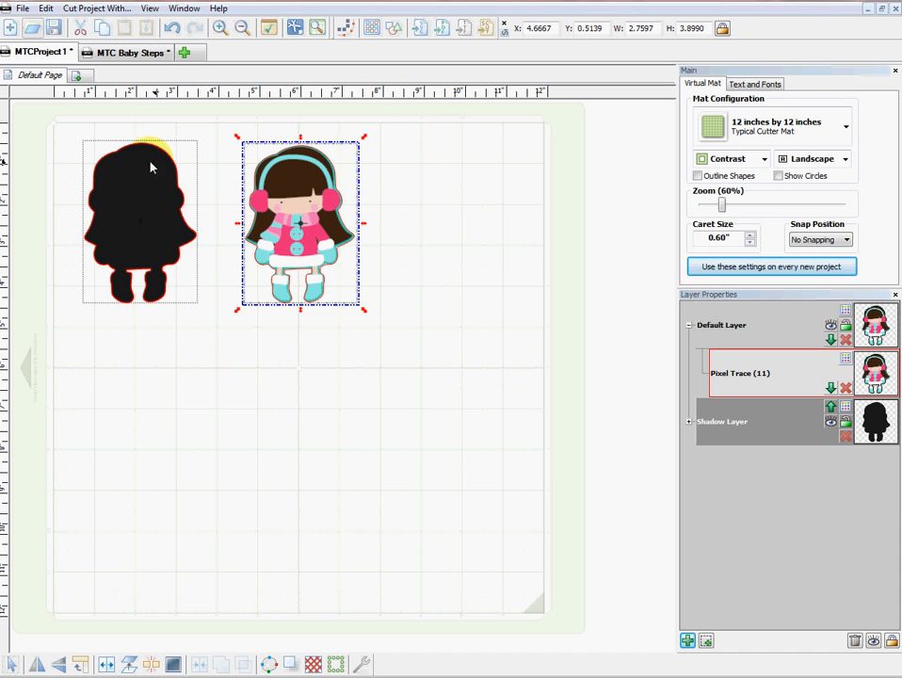
pyautogui.click(172, 28)
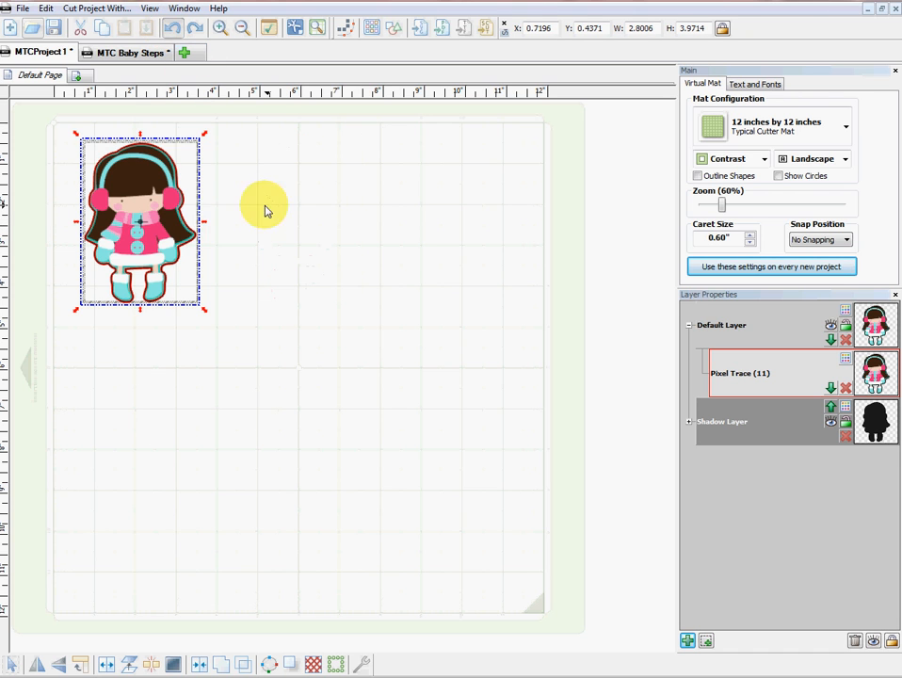
pyautogui.click(316, 255)
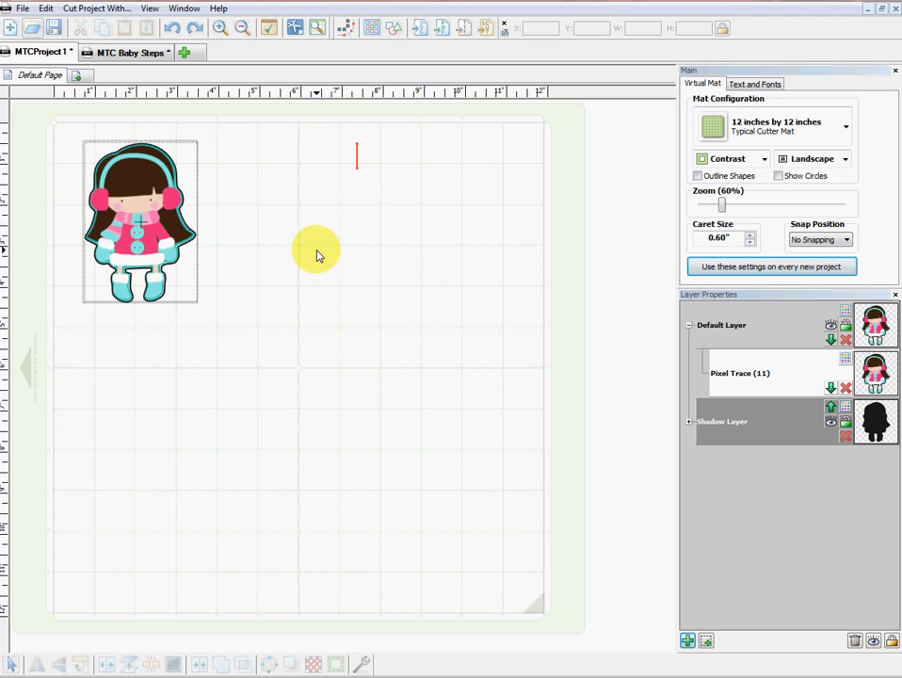
# Preview the cut result of the girl combined with its shadow layer, then return to the normal view.
pyautogui.click(317, 29)
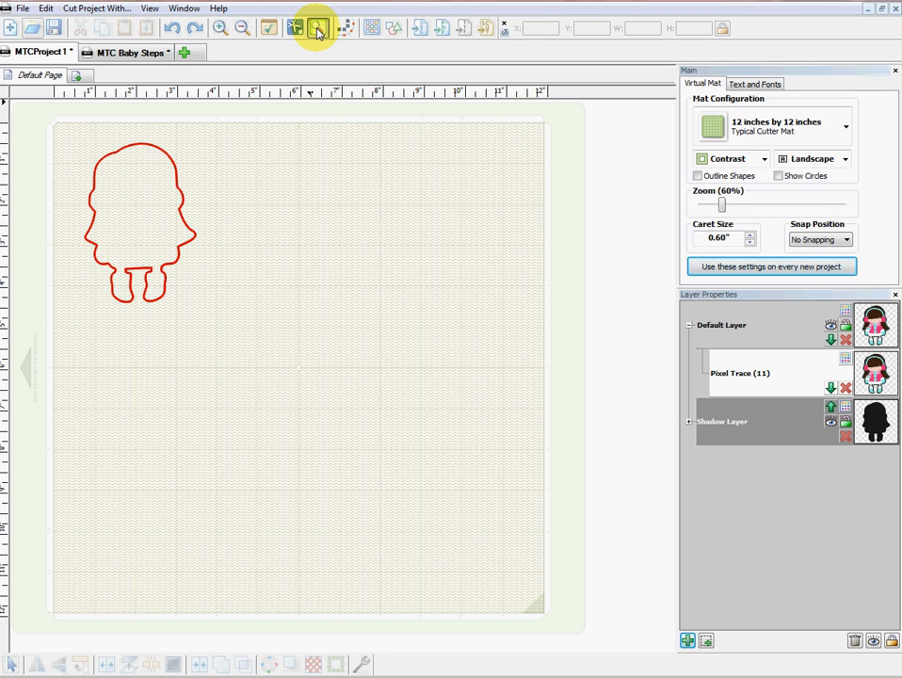
pyautogui.click(316, 29)
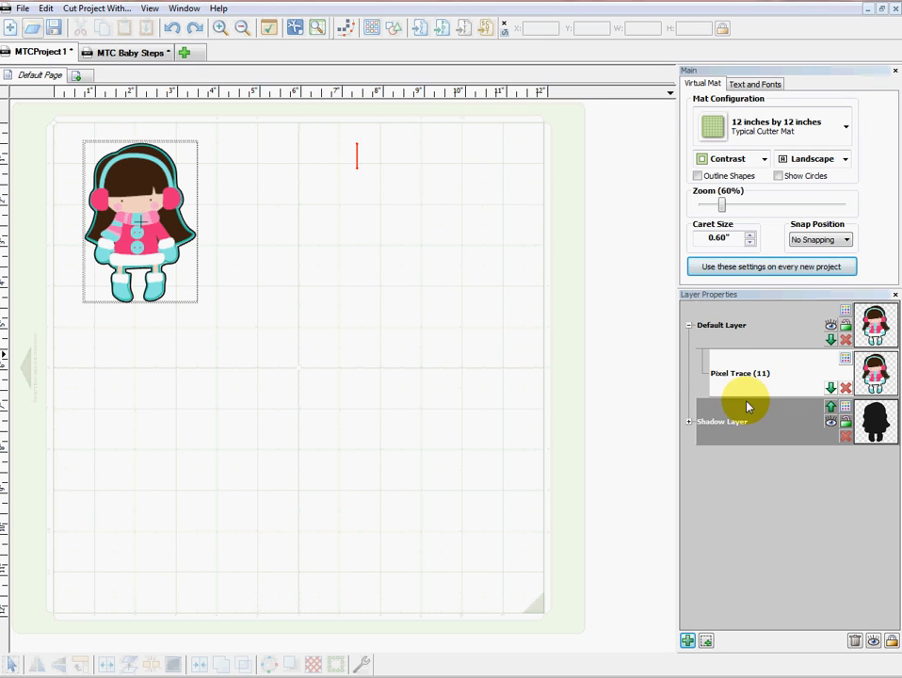
# Hide the Default Layer and delete the girl's shadow shape from the Shadow Layer.
pyautogui.click(830, 326)
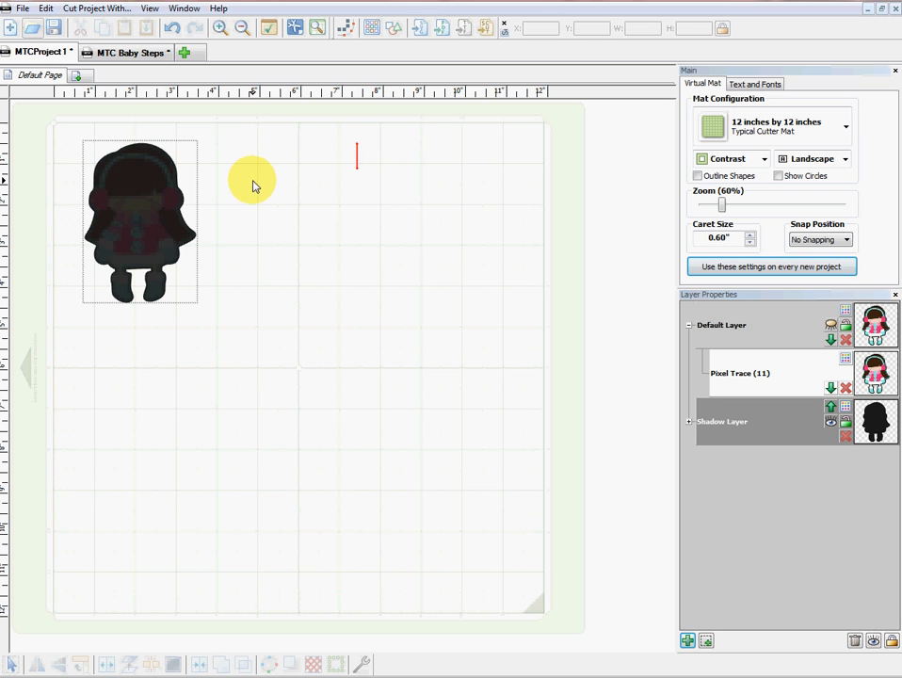
pyautogui.moveTo(254, 329); pyautogui.dragTo(53, 102)
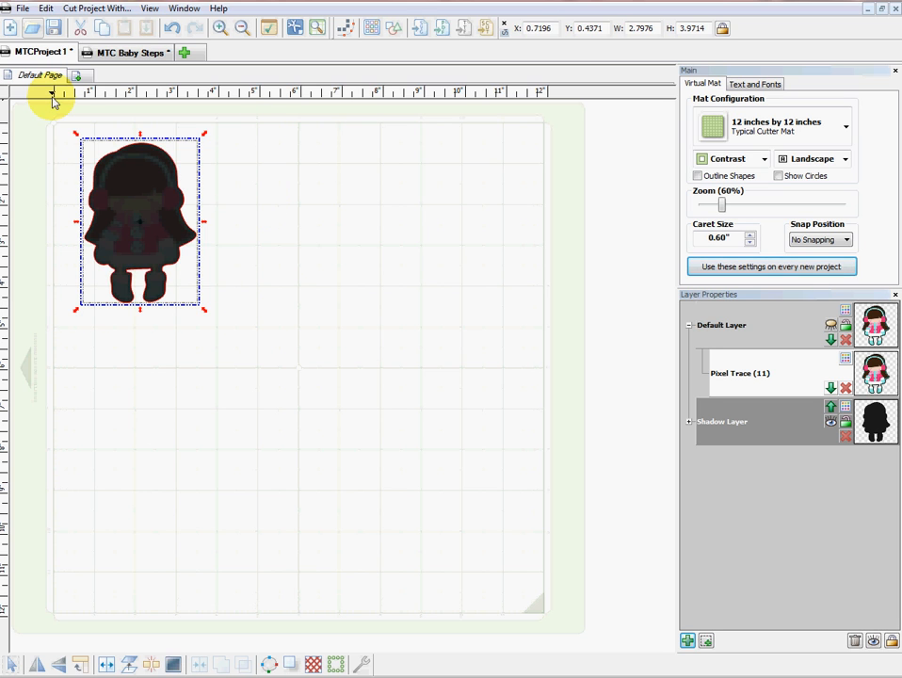
pyautogui.press('Delete')
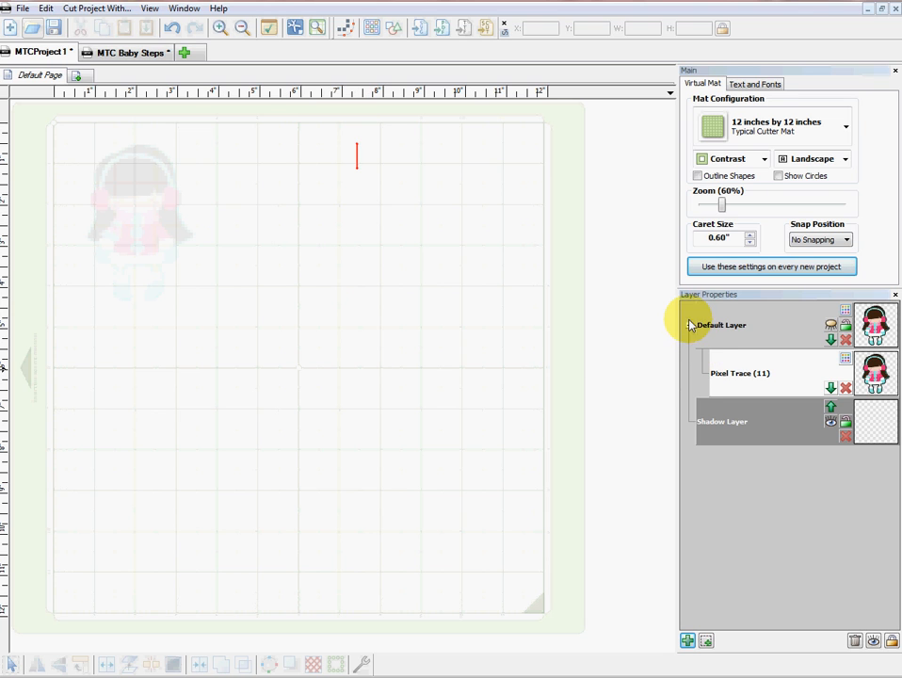
# Make the Default Layer visible again and delete the girl from the mat.
pyautogui.click(830, 321)
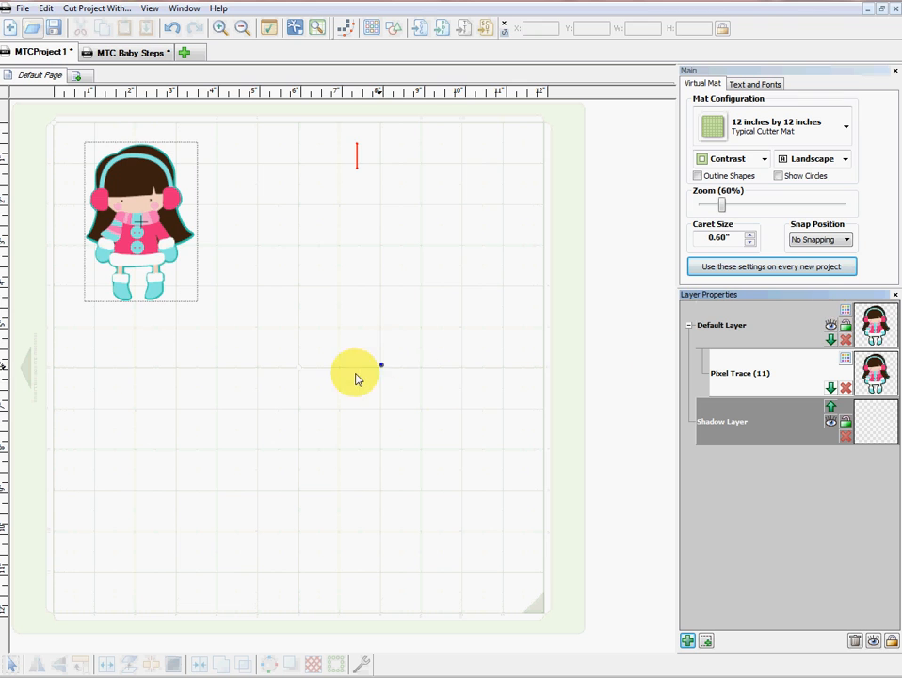
pyautogui.moveTo(381, 362); pyautogui.dragTo(8, 73)
pyautogui.press('Delete')
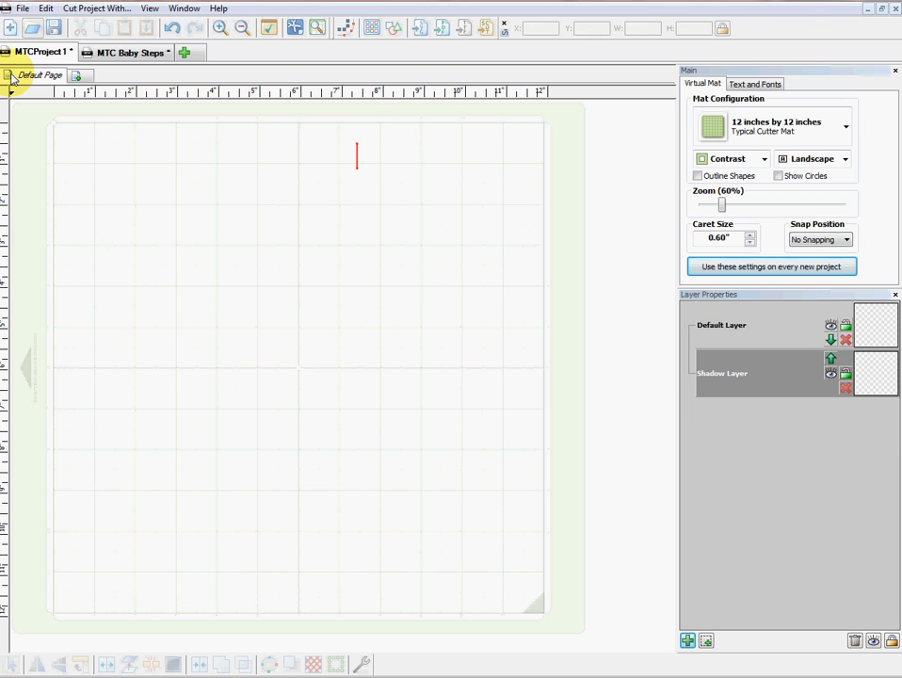
# Import the SVG file weather_girl-05 from the Weather Girl folder onto the mat at about X 6.30, Y 2.39.
pyautogui.click(312, 230)
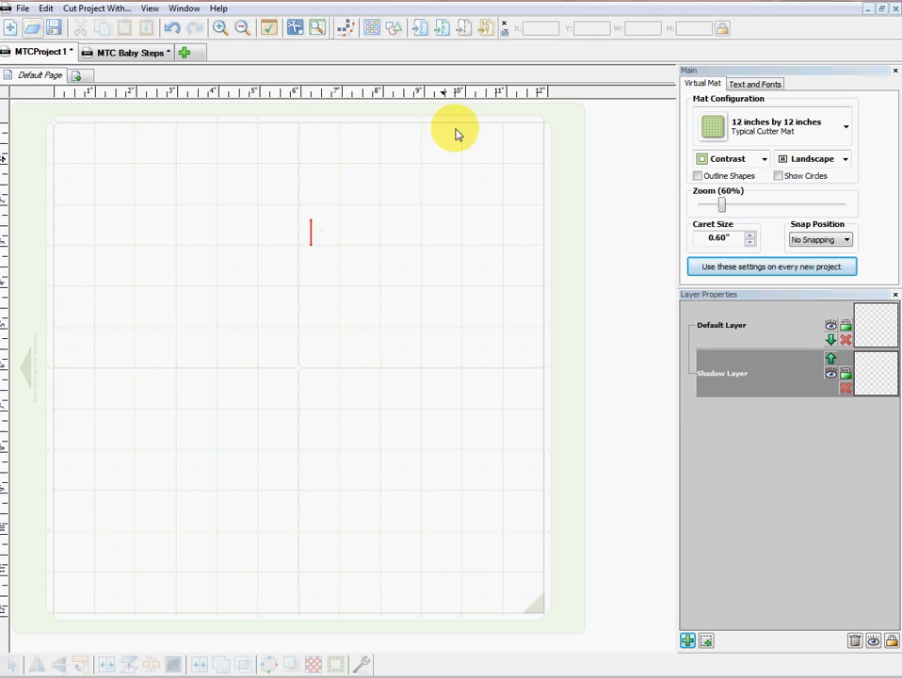
pyautogui.click(421, 28)
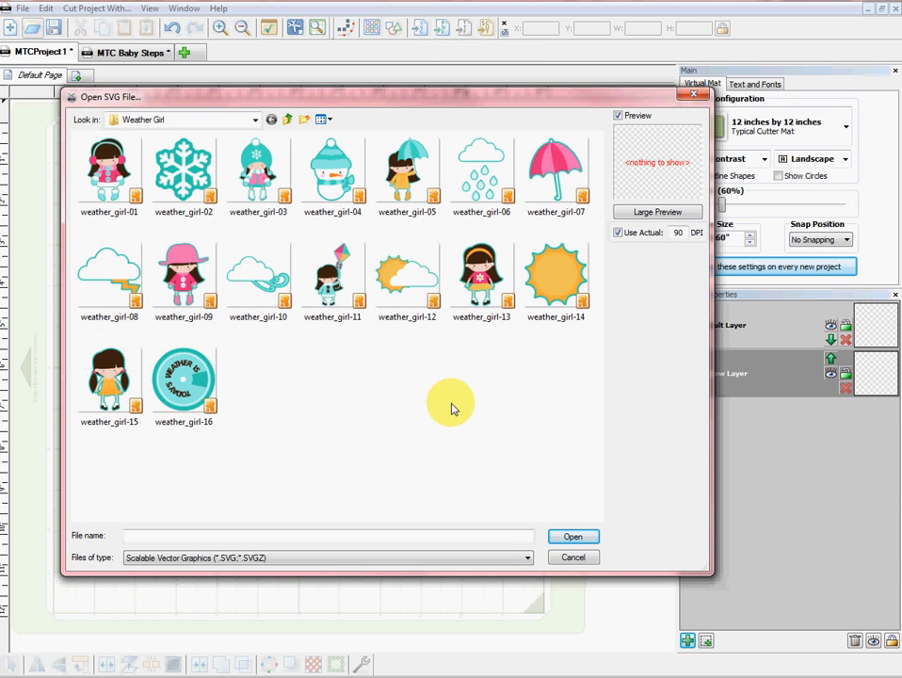
pyautogui.click(569, 557)
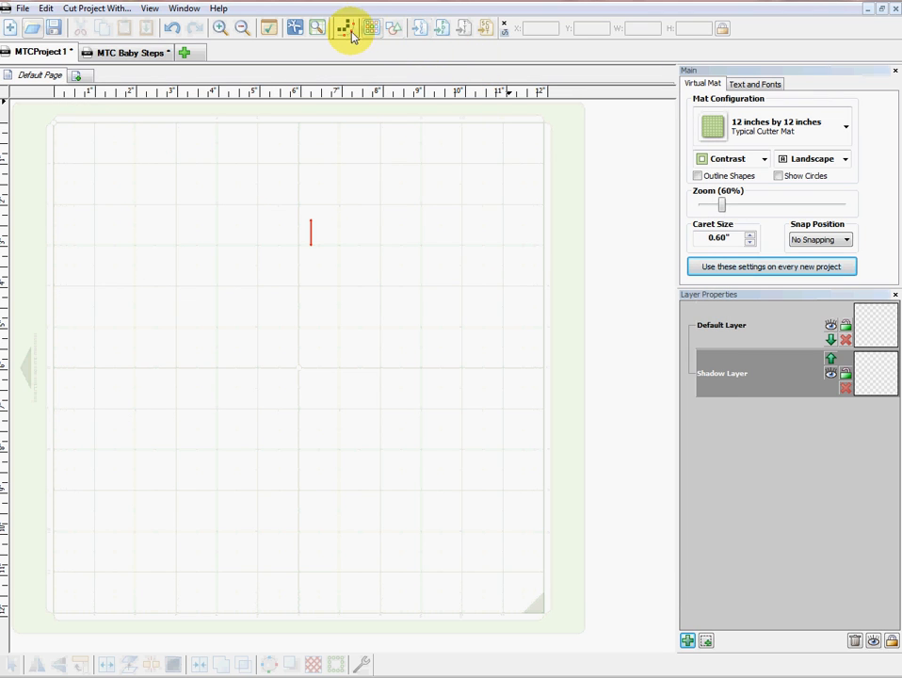
pyautogui.click(421, 32)
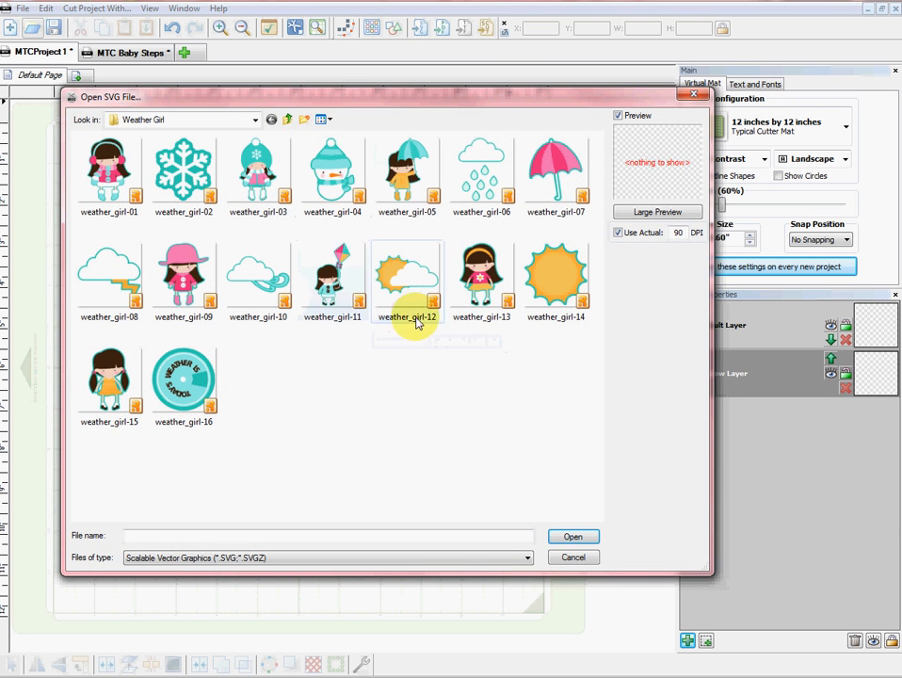
pyautogui.click(255, 120)
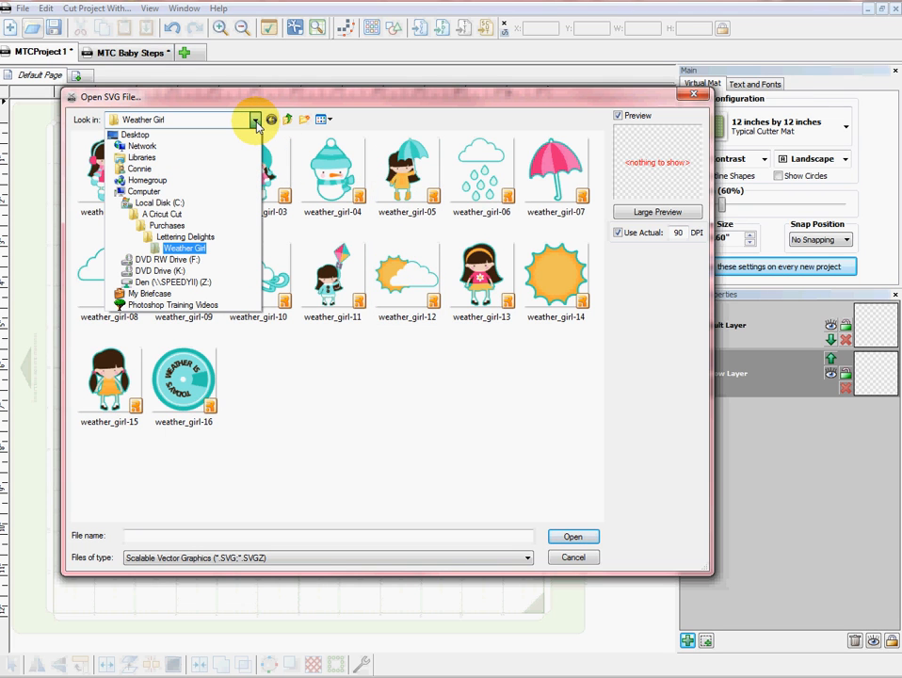
pyautogui.click(256, 120)
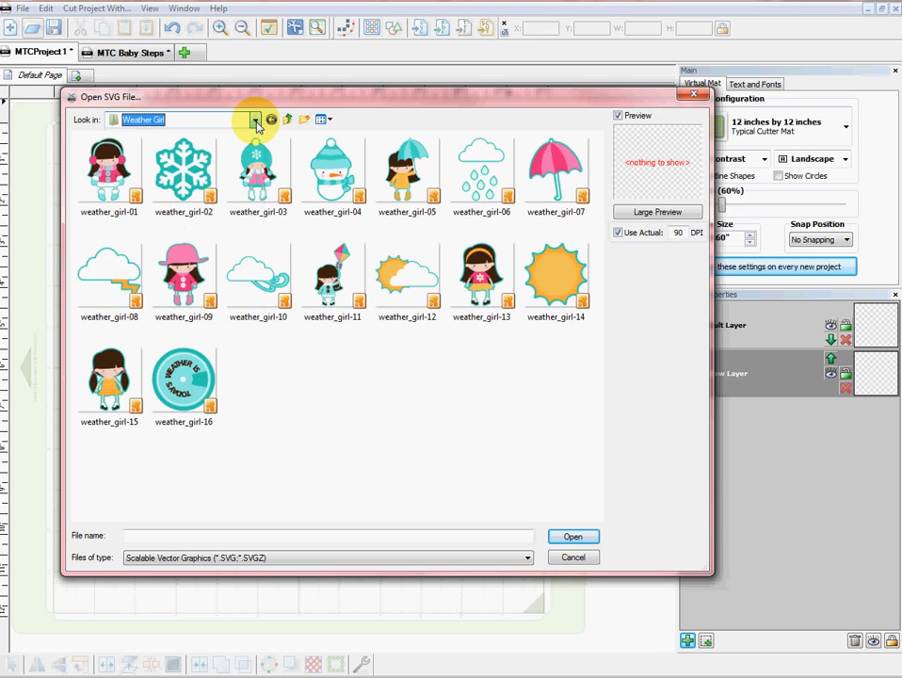
pyautogui.click(332, 413)
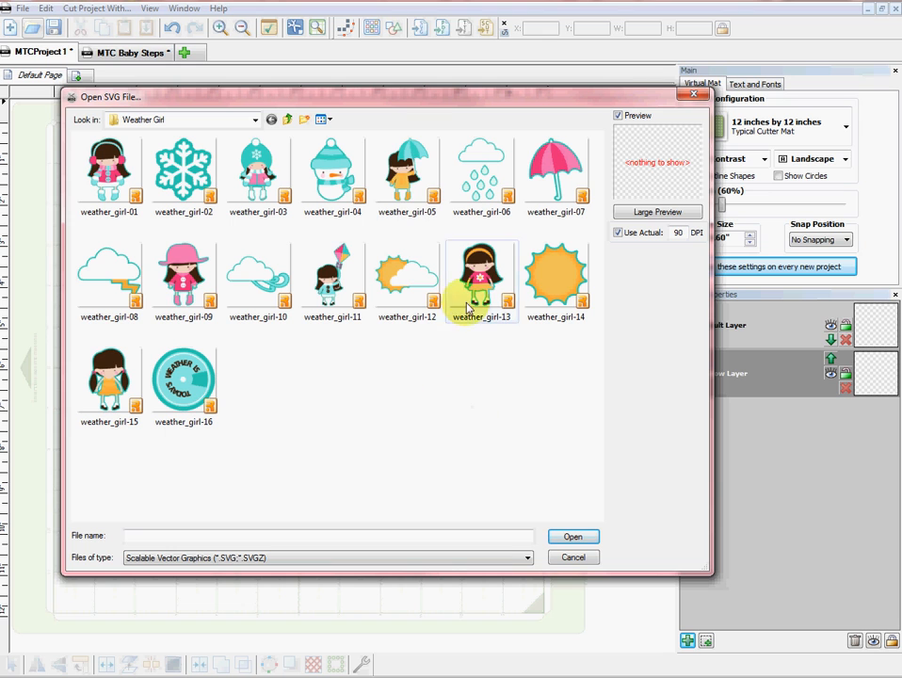
pyautogui.click(411, 176)
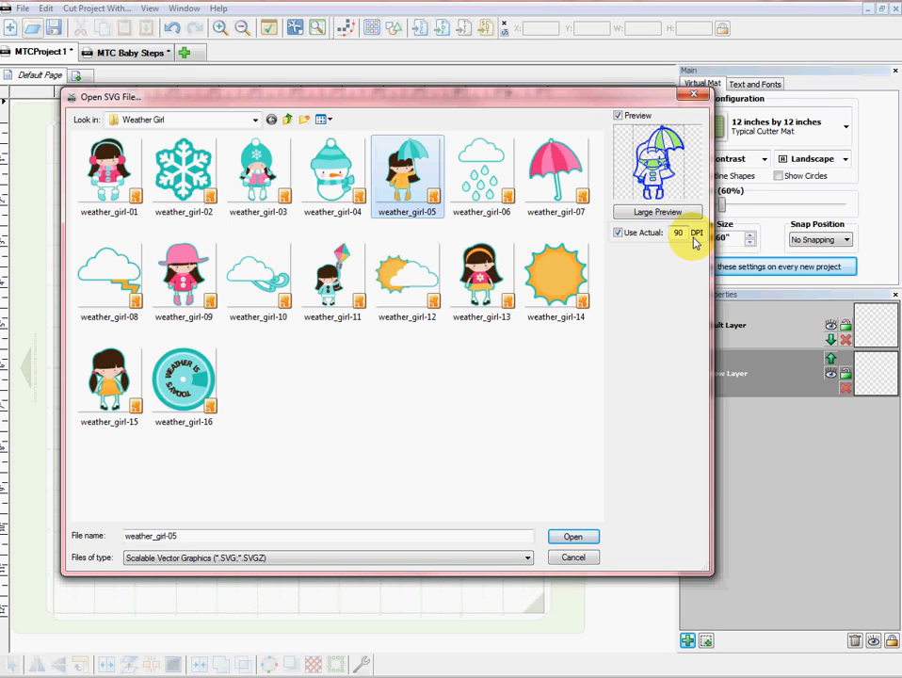
pyautogui.click(585, 543)
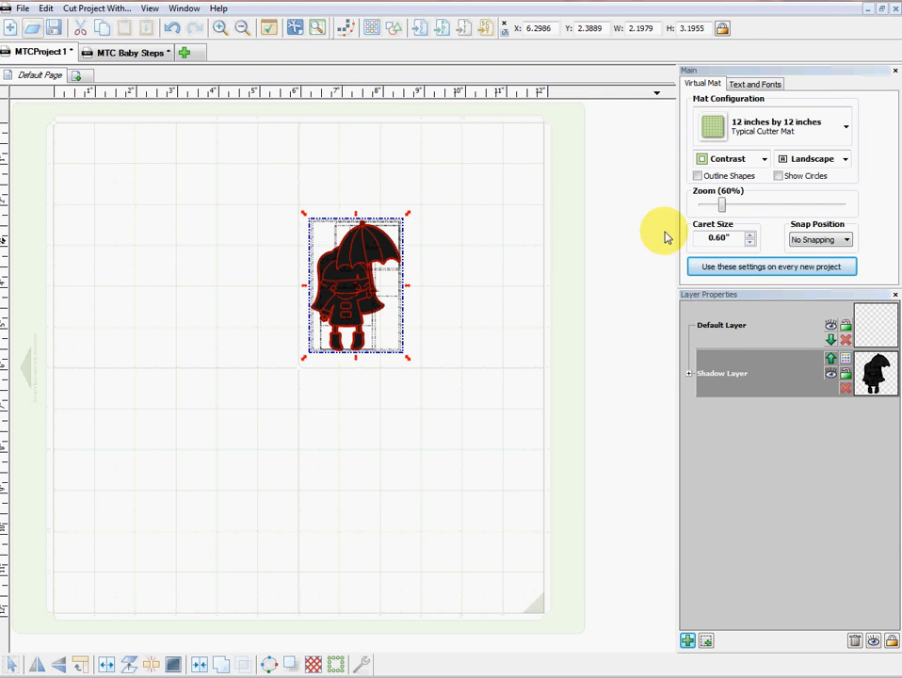
# Set the mat color to Green.
pyautogui.click(739, 160)
pyautogui.click(740, 176)
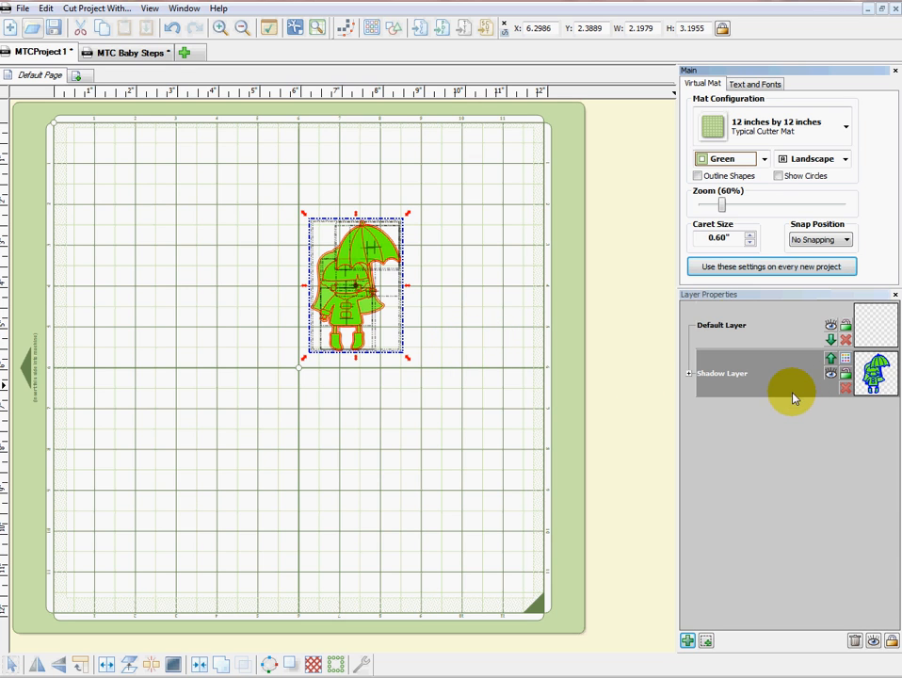
# Delete the empty Default Layer and expand the Shadow Layer to list the umbrella girl's individual shapes.
pyautogui.click(846, 339)
pyautogui.click(689, 326)
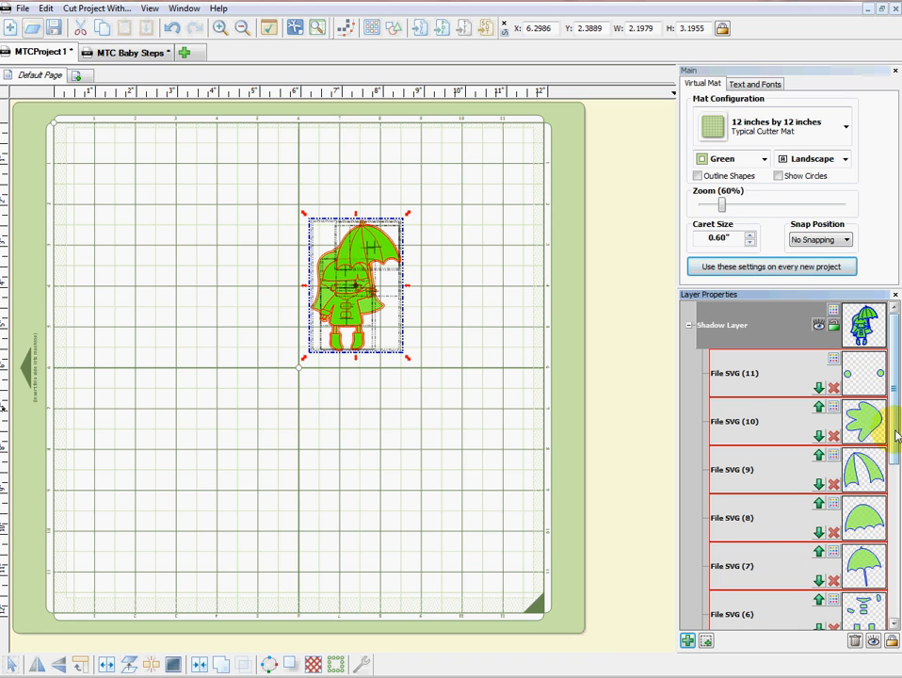
pyautogui.moveTo(897, 436); pyautogui.dragTo(892, 614)
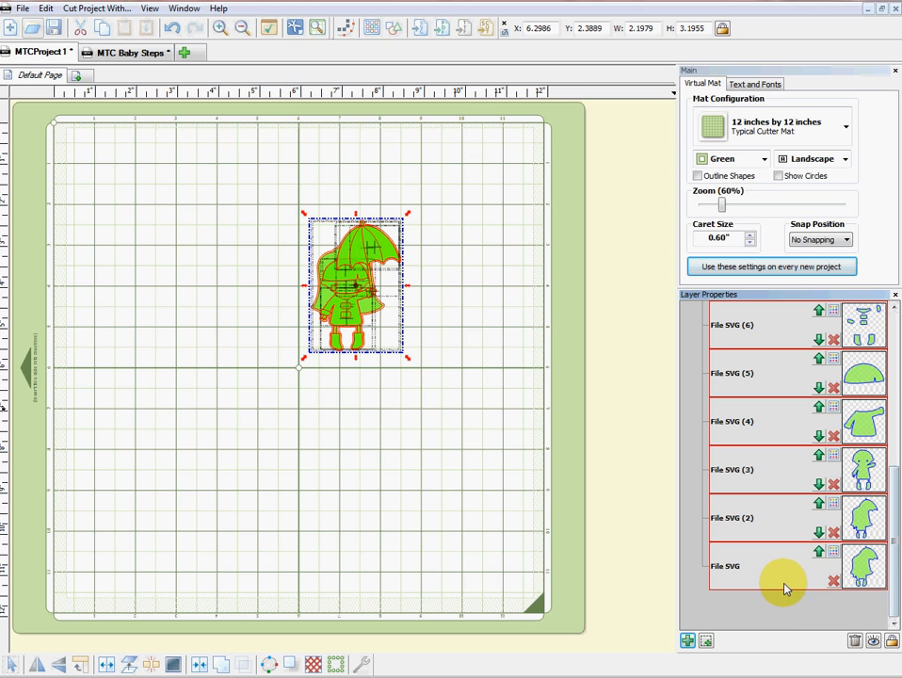
pyautogui.click(761, 568)
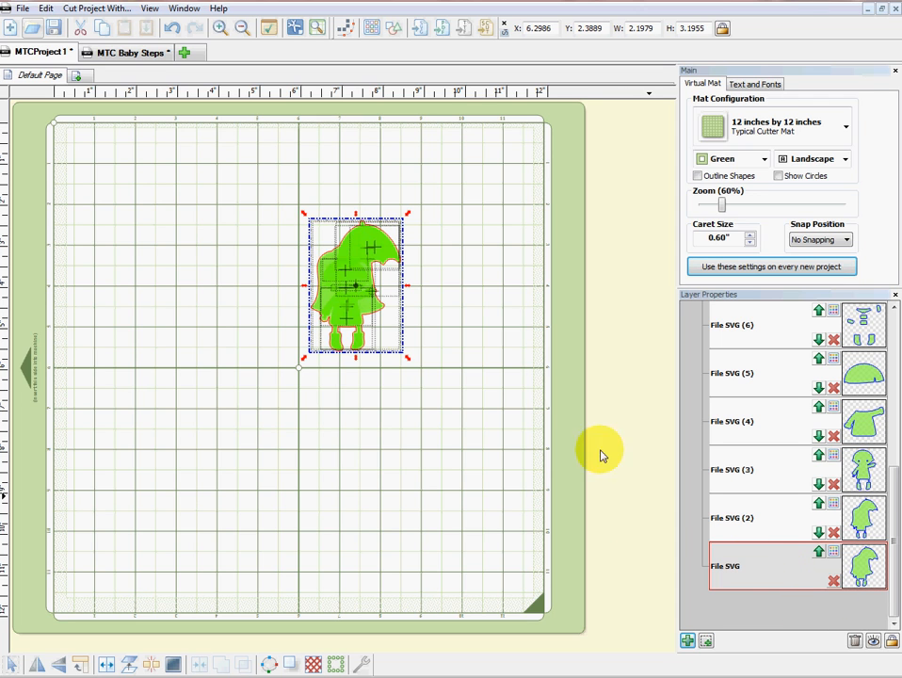
pyautogui.click(439, 436)
pyautogui.moveTo(434, 379); pyautogui.dragTo(409, 369)
pyautogui.click(373, 351)
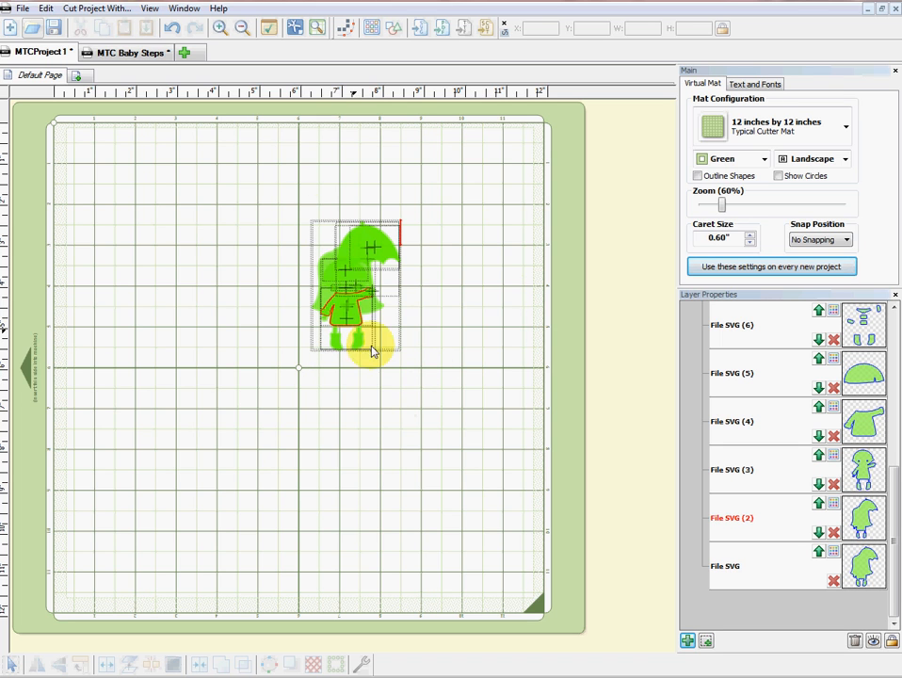
pyautogui.click(385, 247)
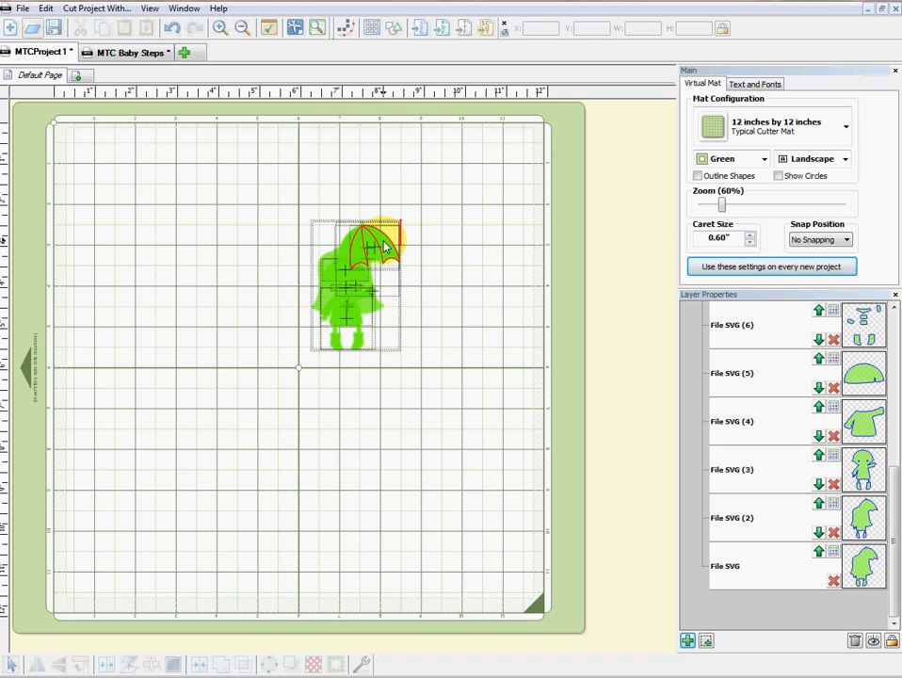
pyautogui.moveTo(384, 247); pyautogui.dragTo(423, 225)
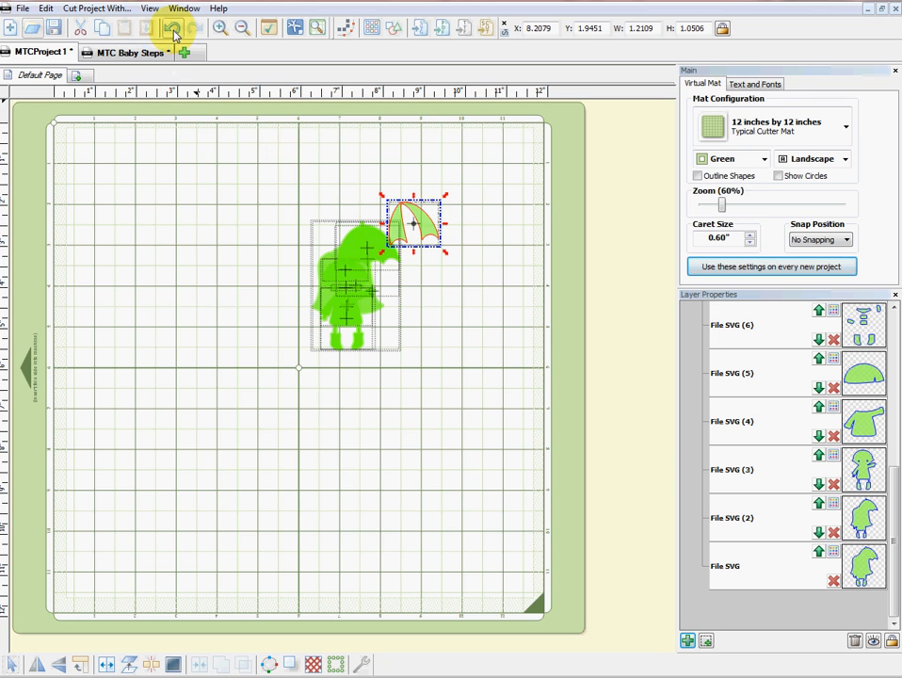
pyautogui.click(172, 31)
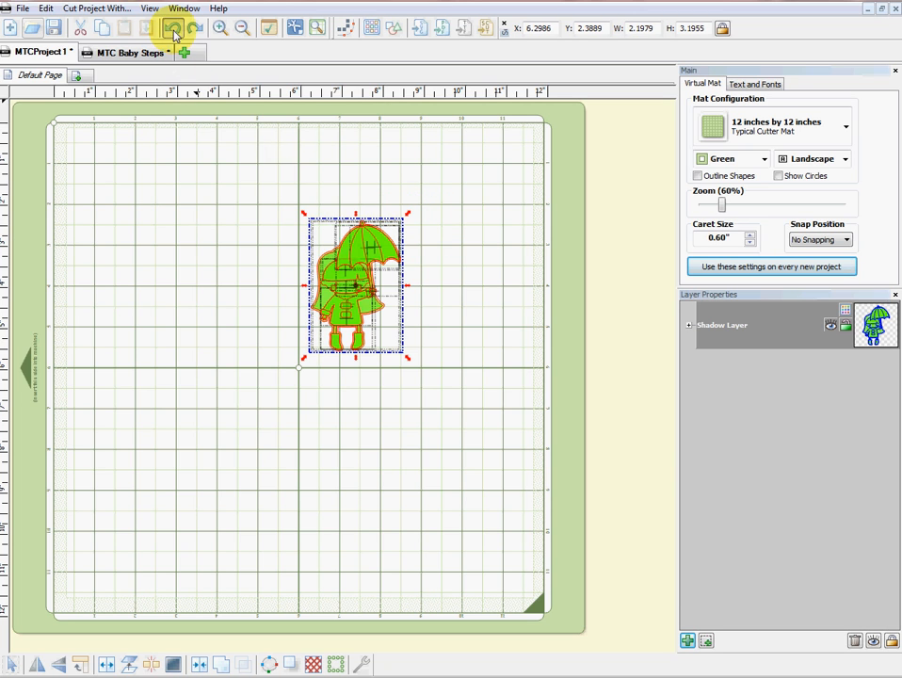
pyautogui.click(462, 359)
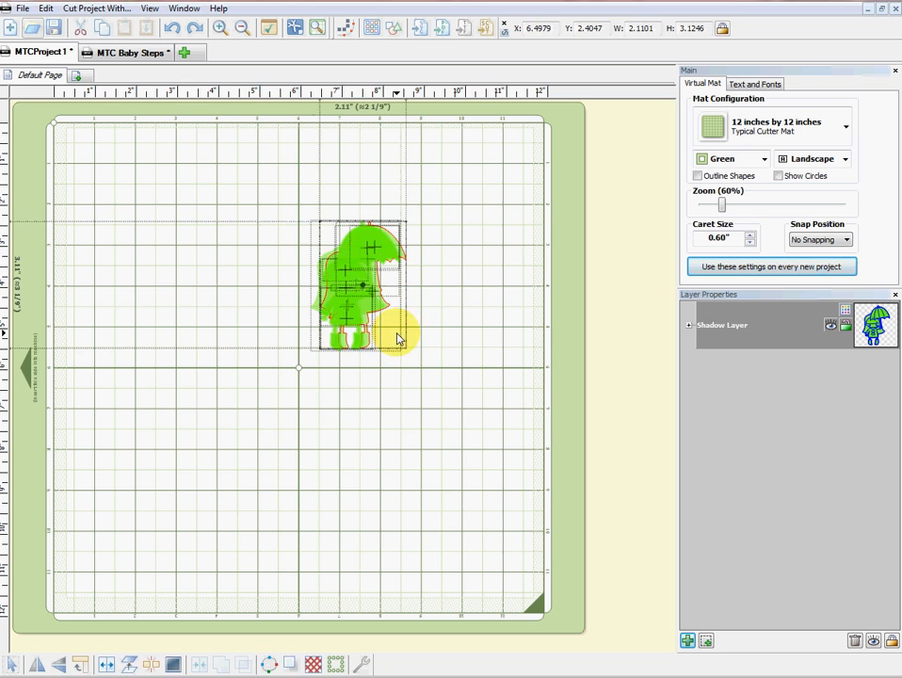
pyautogui.moveTo(398, 336); pyautogui.dragTo(458, 344)
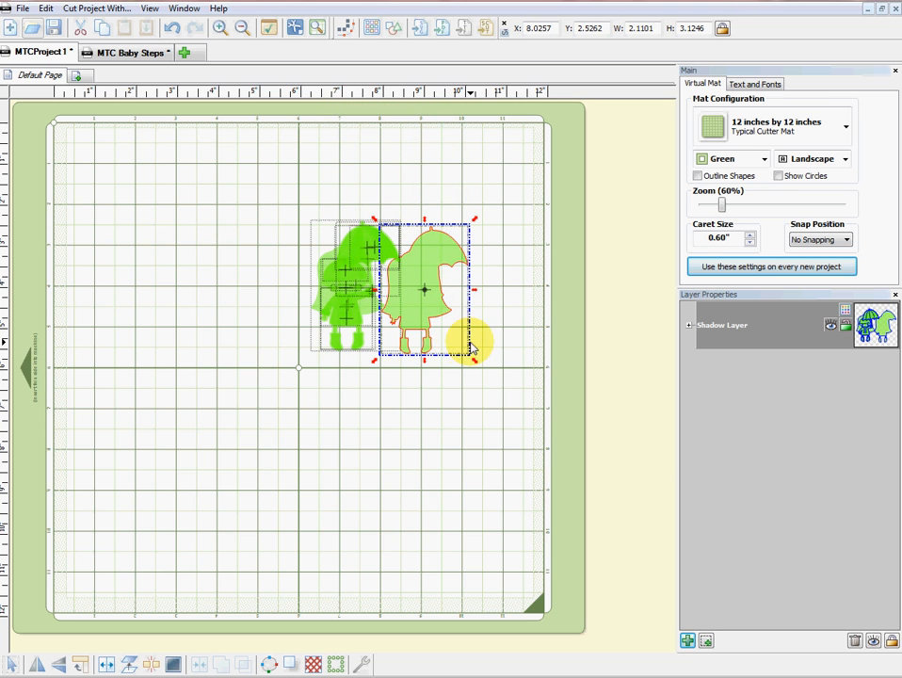
pyautogui.click(172, 28)
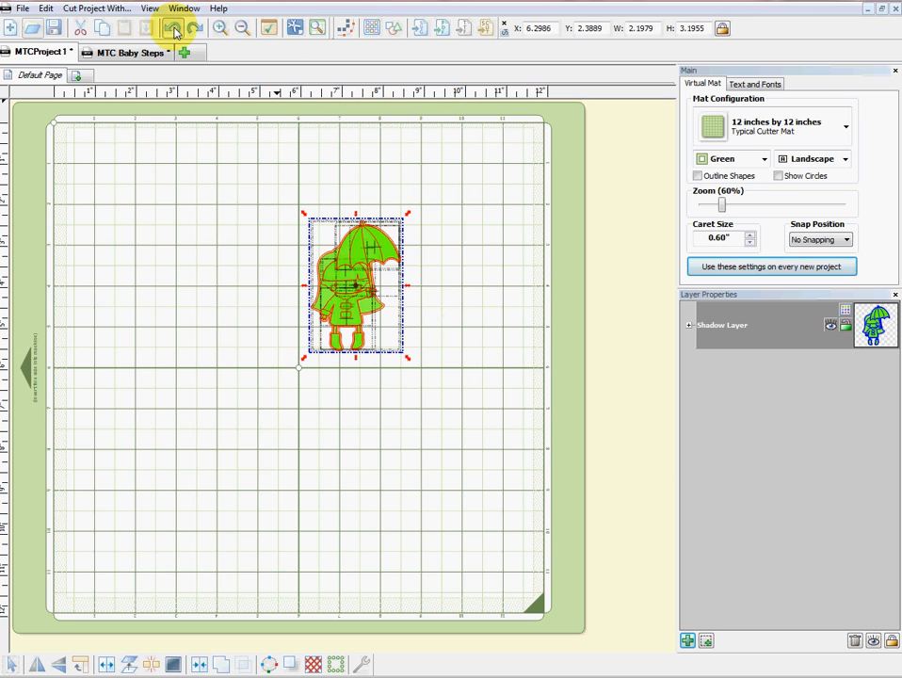
# Move the umbrella girl's solid silhouette away from the other shapes to about X 1.81, Y 0.98 and delete all the remaining shapes.
pyautogui.click(688, 325)
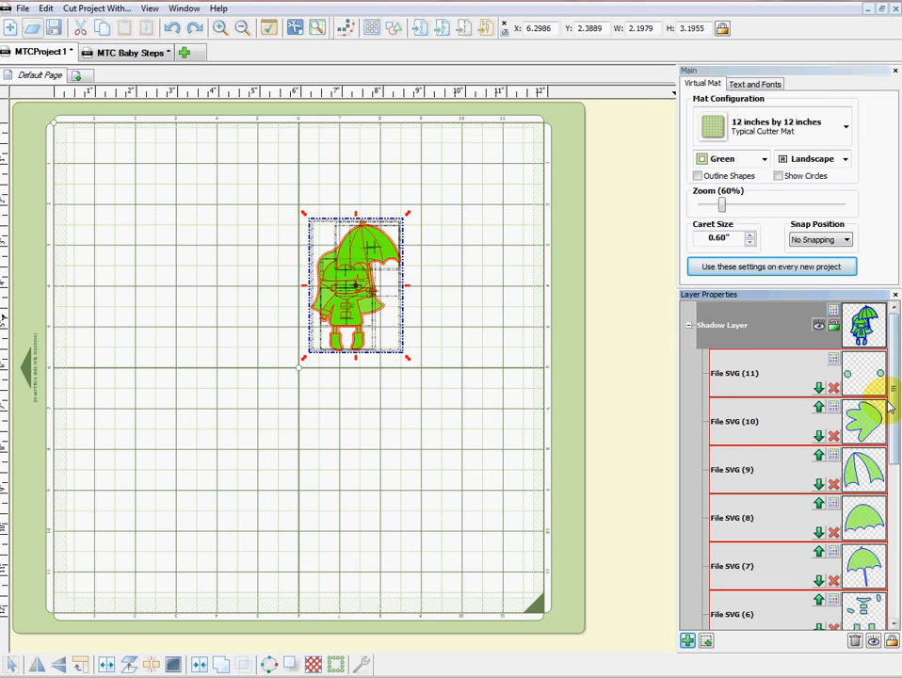
pyautogui.moveTo(890, 407); pyautogui.dragTo(896, 594)
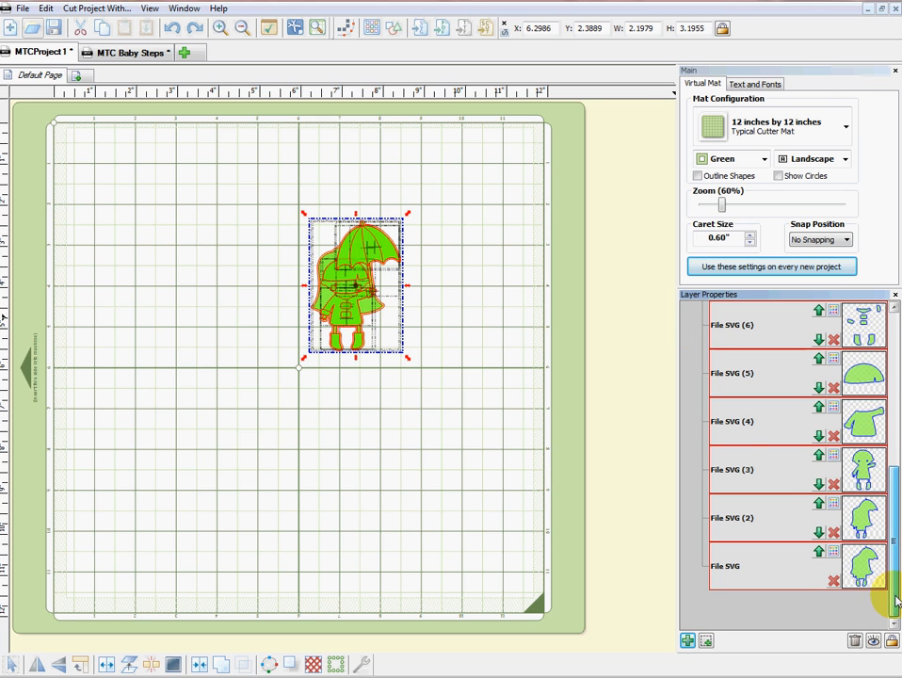
pyautogui.click(756, 572)
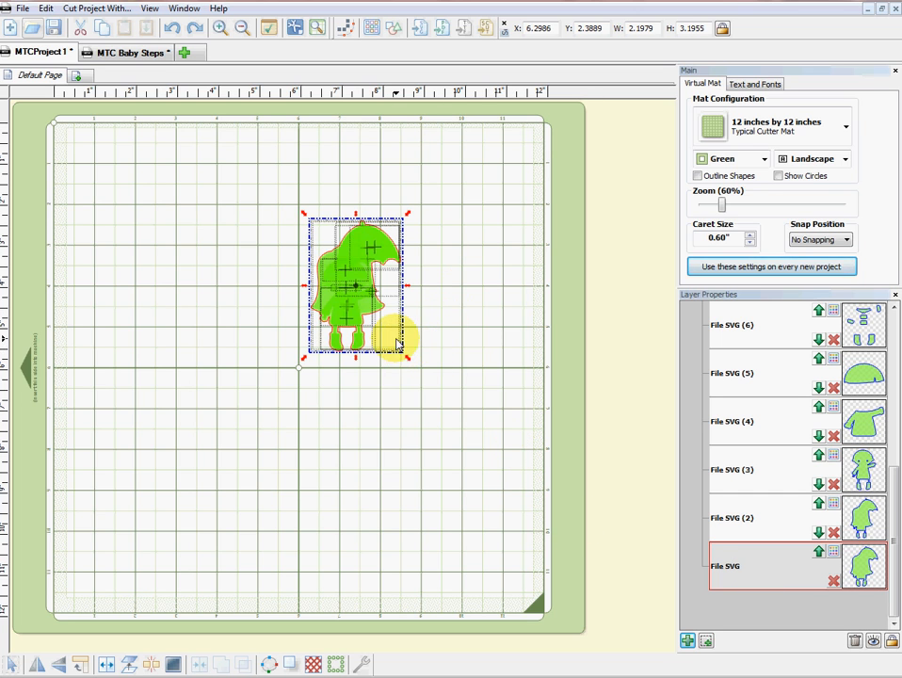
pyautogui.moveTo(397, 344); pyautogui.dragTo(211, 286)
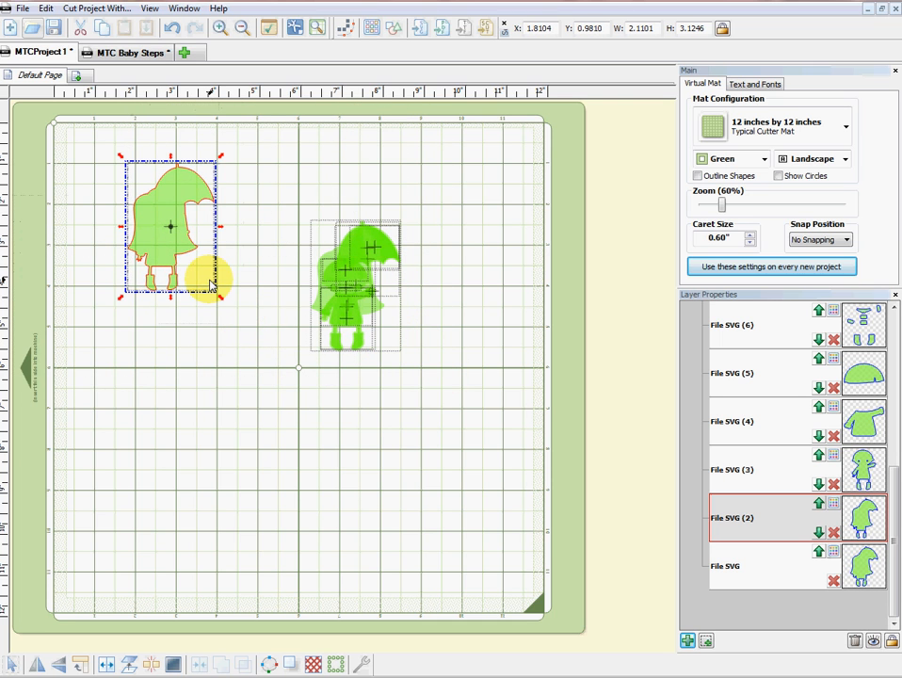
pyautogui.moveTo(454, 420); pyautogui.dragTo(266, 175)
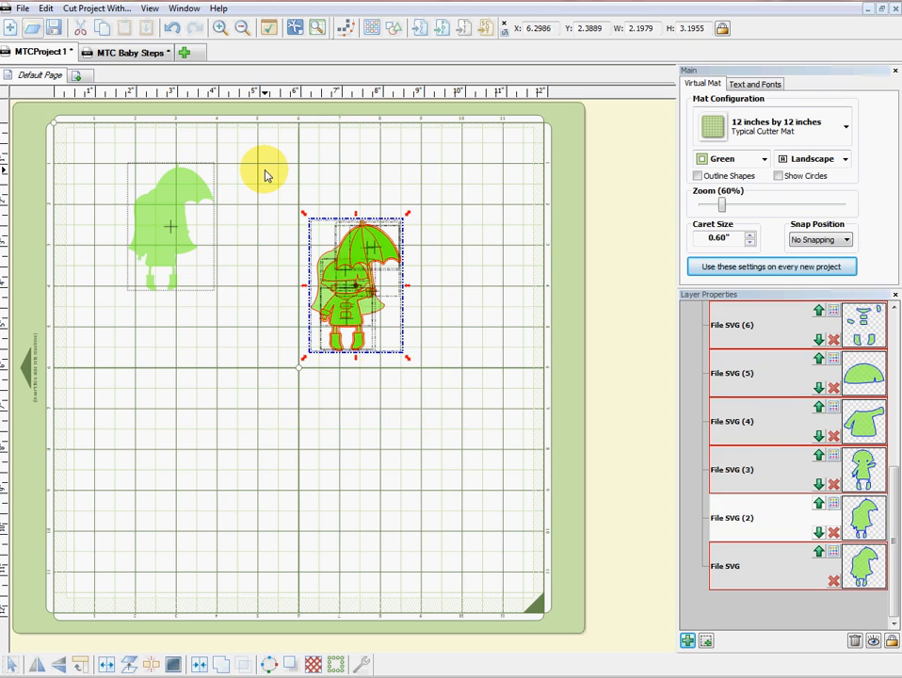
pyautogui.press('Delete')
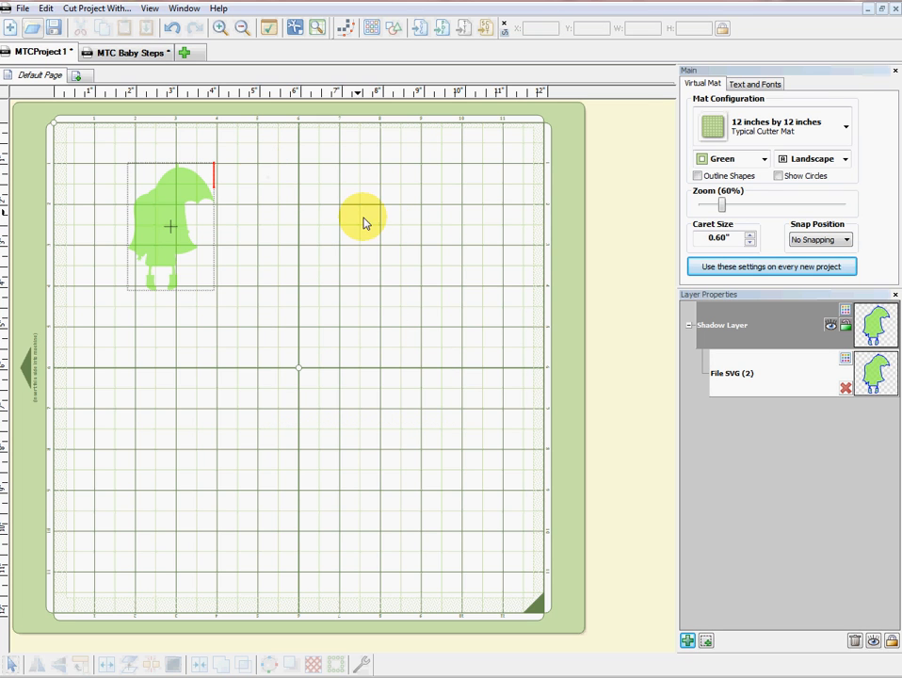
# Reposition the silhouette at about X 1.32, Y 1.07 and turn on outlining of shapes on the mat.
pyautogui.moveTo(165, 245)
pyautogui.mouseDown()
pyautogui.moveTo(144, 243)
pyautogui.moveTo(156, 255)
pyautogui.mouseUp()
pyautogui.click(151, 244)
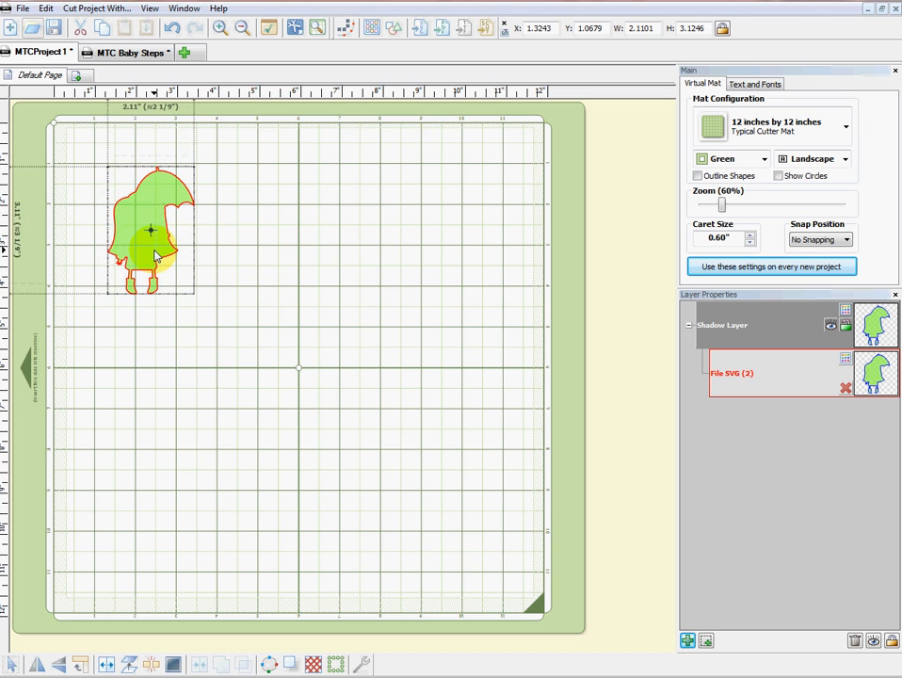
pyautogui.click(251, 253)
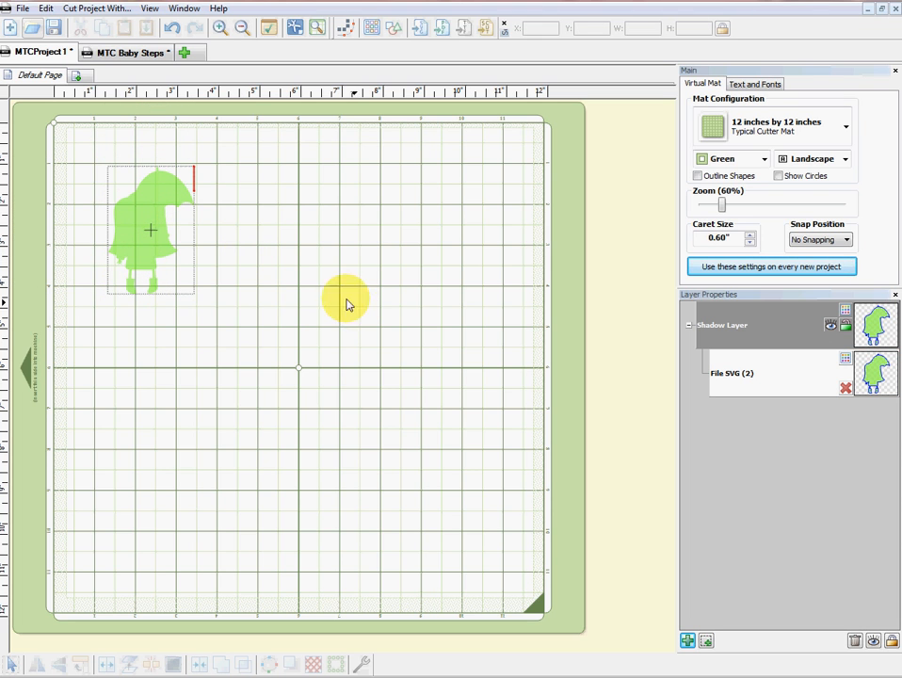
pyautogui.click(699, 176)
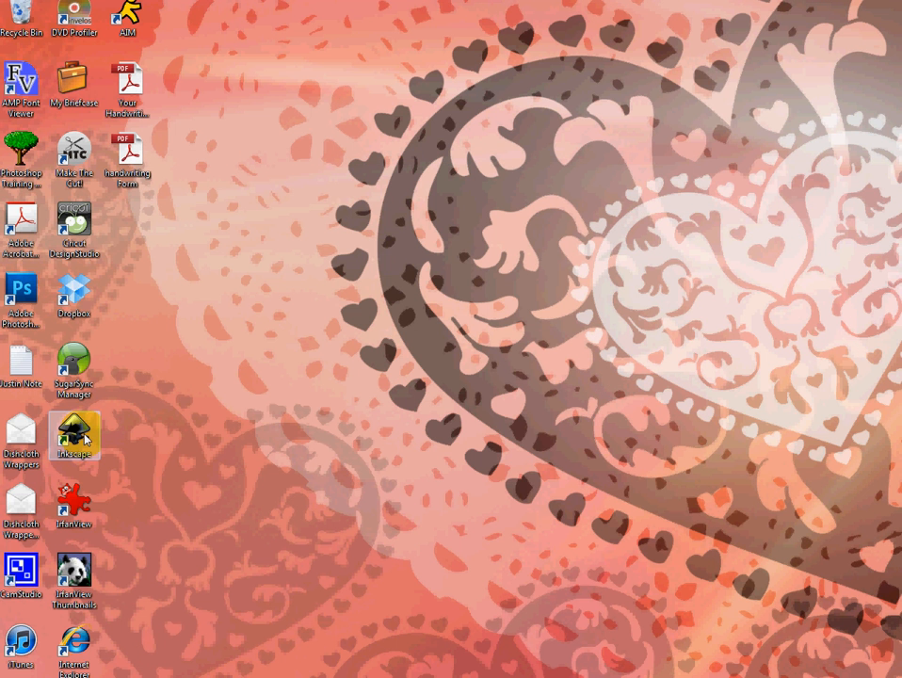
# Launch Inkscape from the desktop and enlarge its new document window.
pyautogui.doubleClick(86, 438)
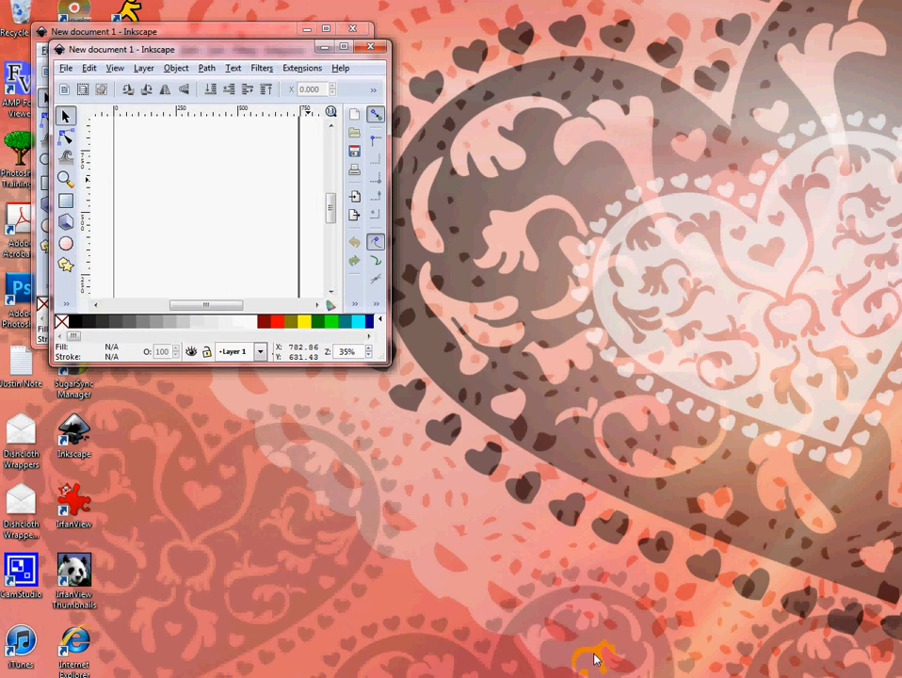
pyautogui.moveTo(250, 43); pyautogui.dragTo(411, 85)
pyautogui.moveTo(533, 394); pyautogui.dragTo(694, 527)
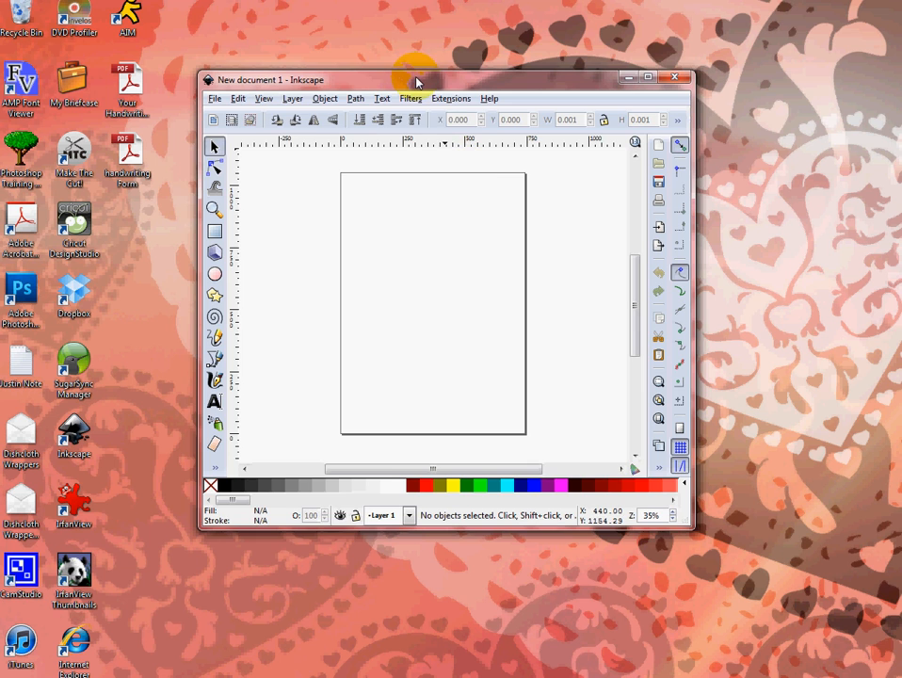
pyautogui.moveTo(414, 79); pyautogui.dragTo(386, 51)
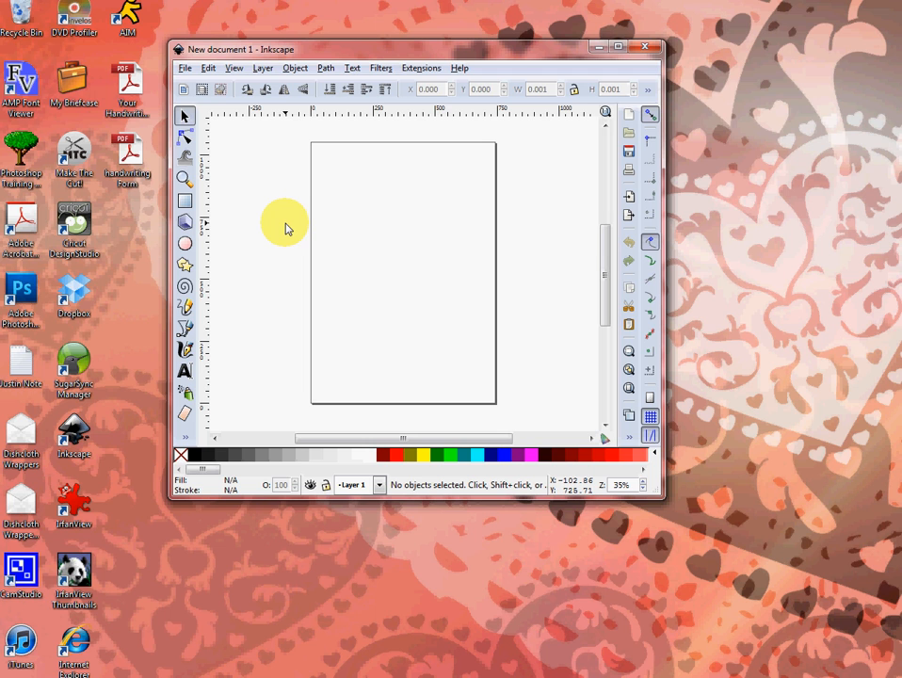
# Open the SVG file weather_girl-05 from the Weather Girl folder and bring its window fully into view.
pyautogui.click(185, 71)
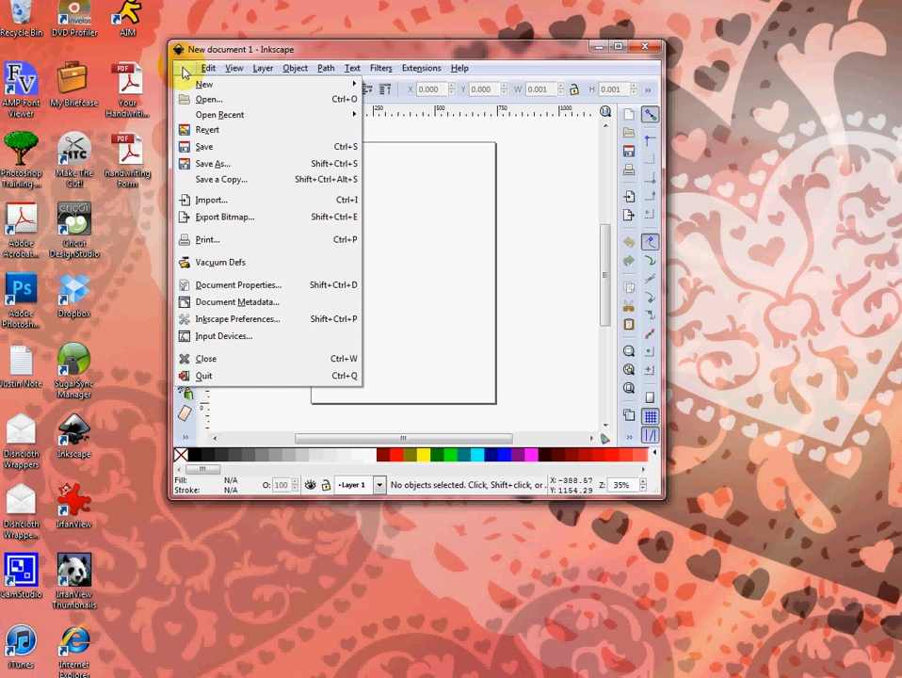
pyautogui.click(201, 100)
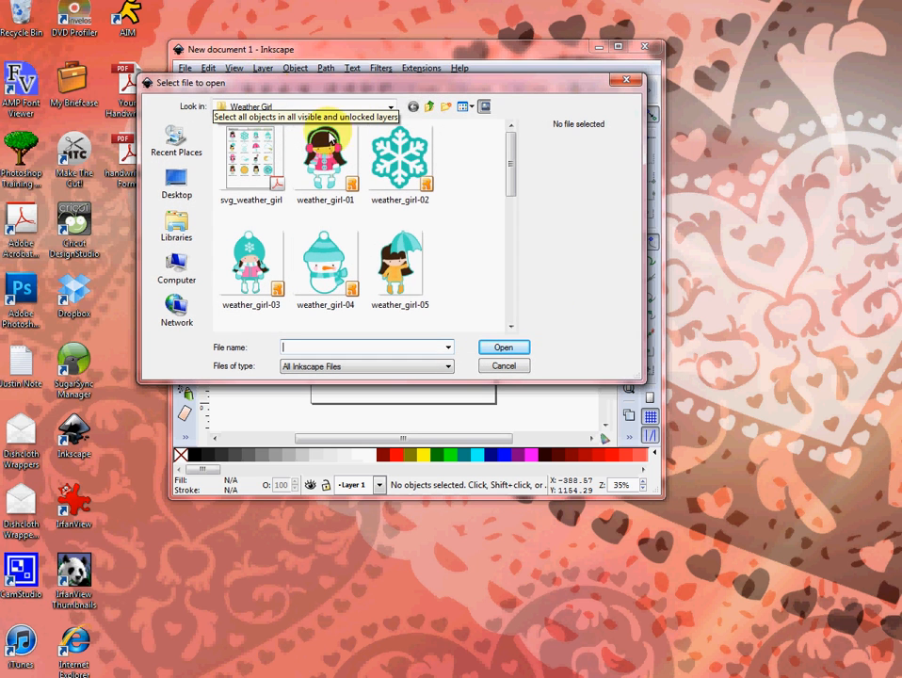
pyautogui.moveTo(662, 421); pyautogui.dragTo(799, 564)
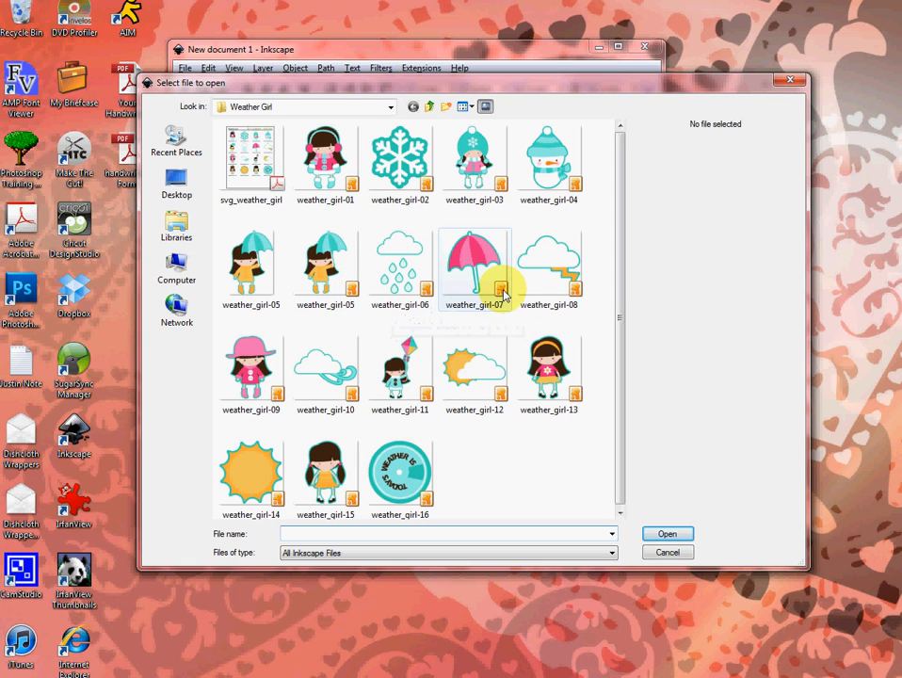
pyautogui.click(326, 270)
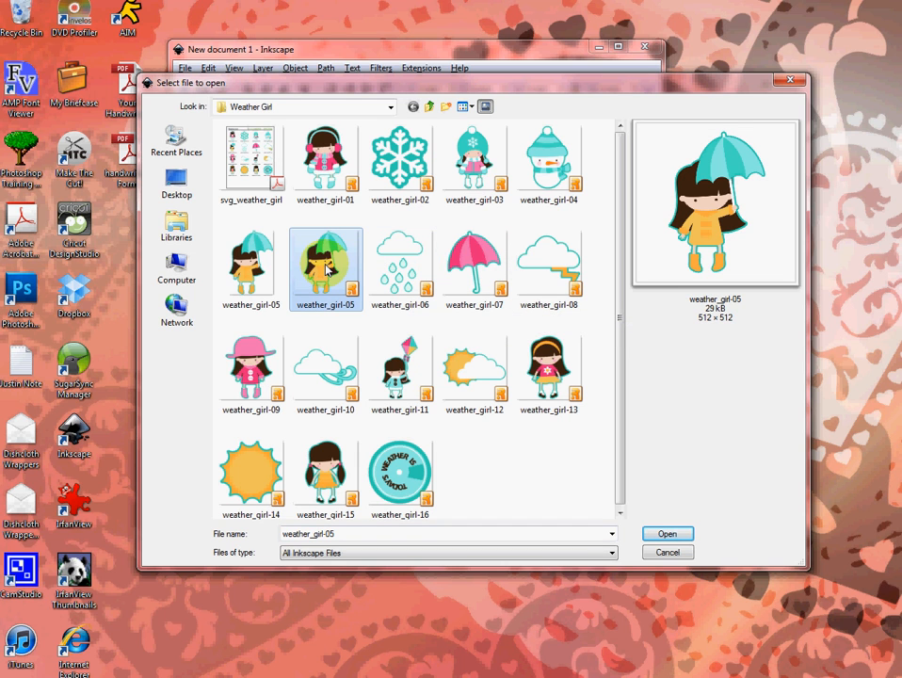
pyautogui.click(666, 534)
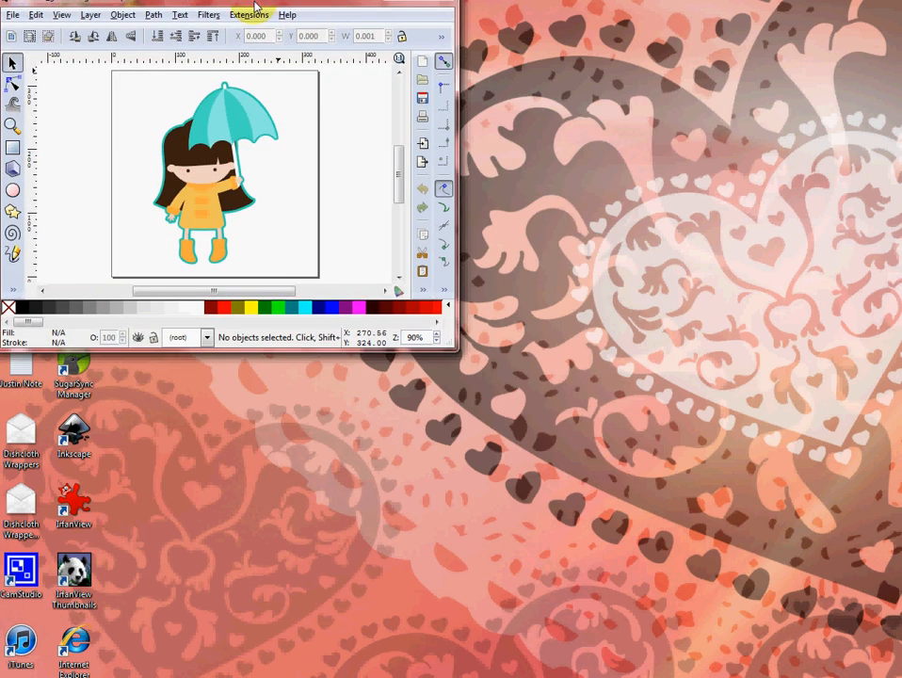
pyautogui.moveTo(250, 17); pyautogui.dragTo(433, 138)
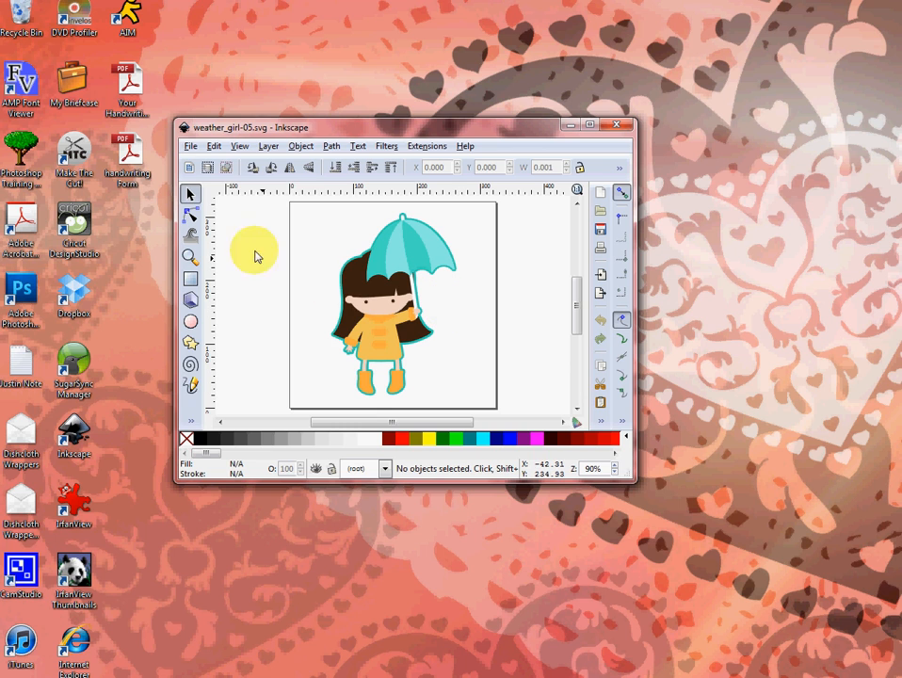
# Try to export the drawing area as the bitmap weather_girl-05.png, declining to replace the existing file.
pyautogui.click(191, 148)
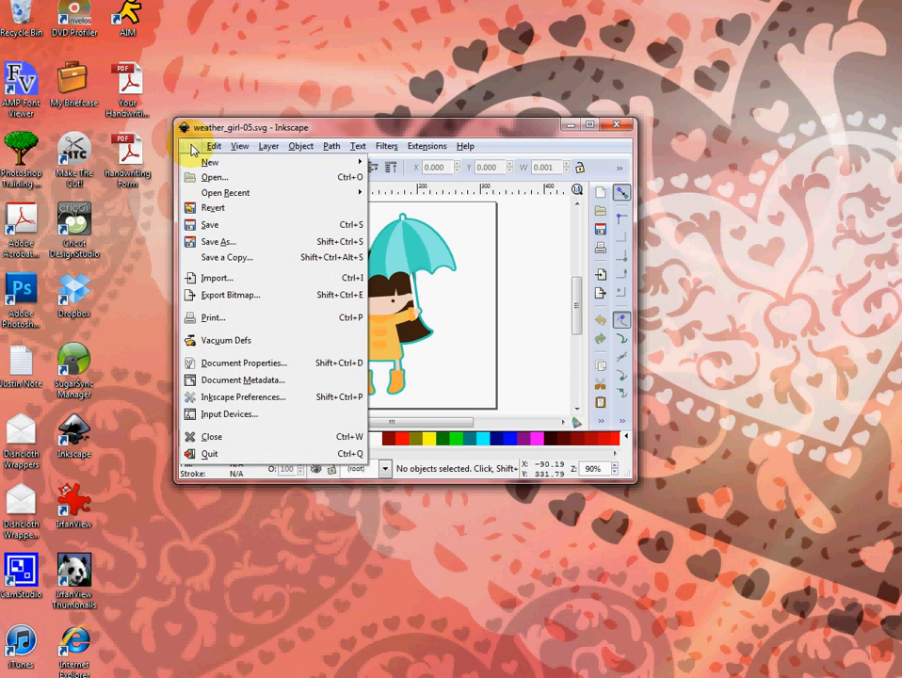
pyautogui.click(224, 298)
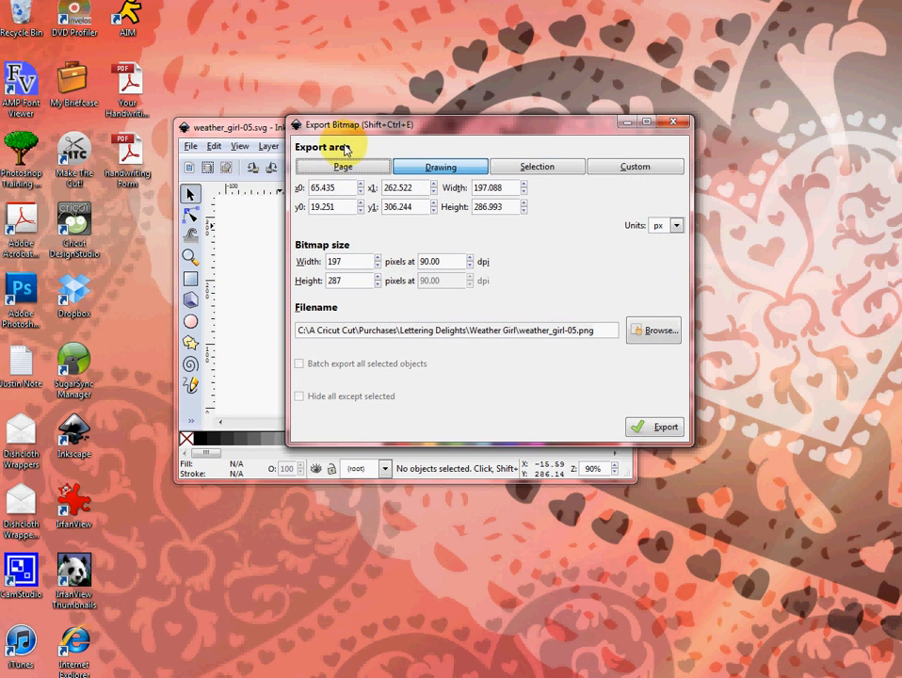
pyautogui.moveTo(350, 125); pyautogui.dragTo(291, 96)
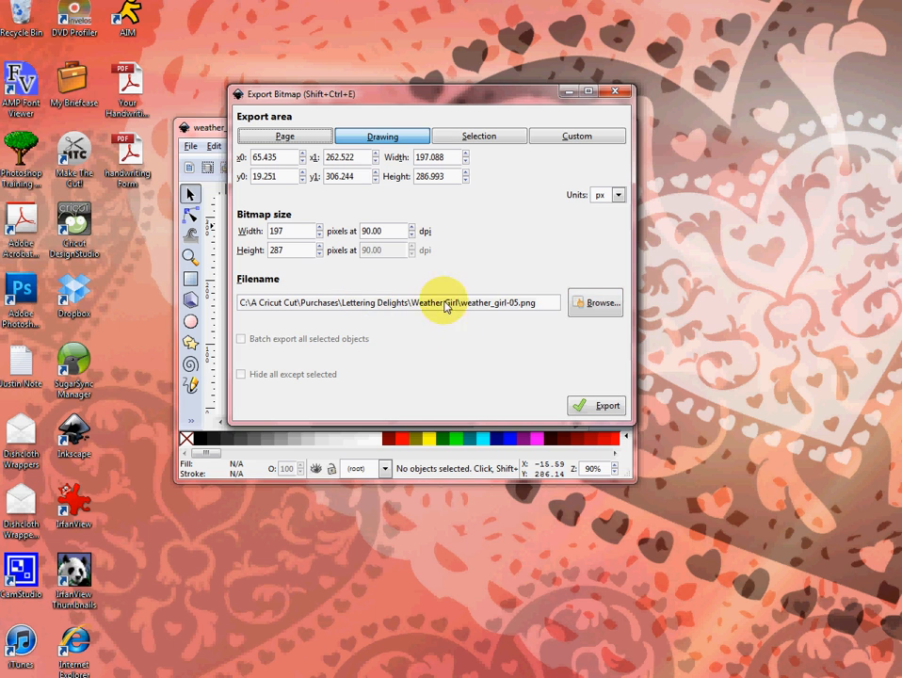
pyautogui.click(604, 411)
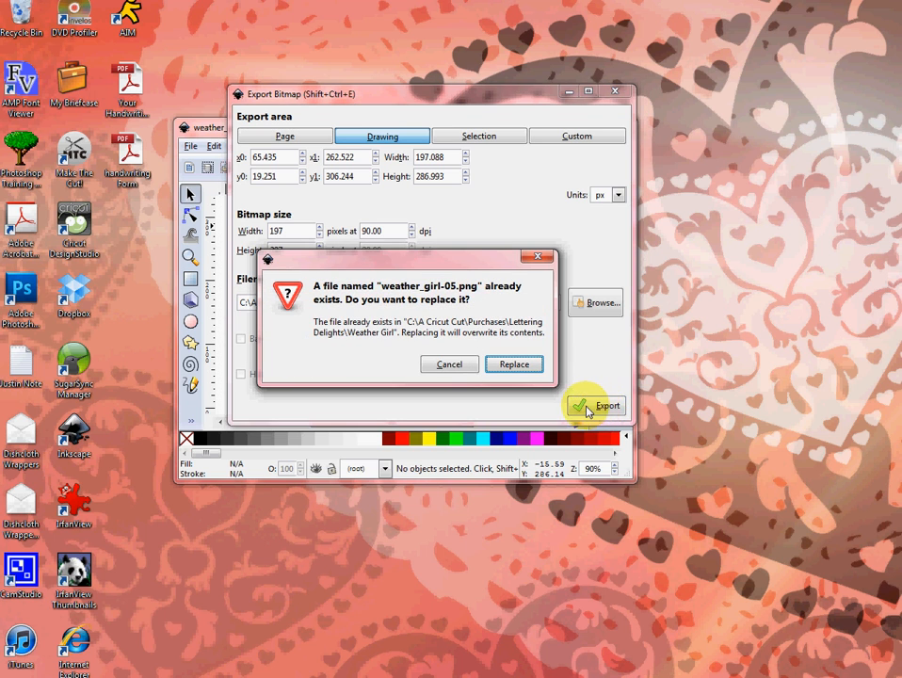
pyautogui.click(451, 366)
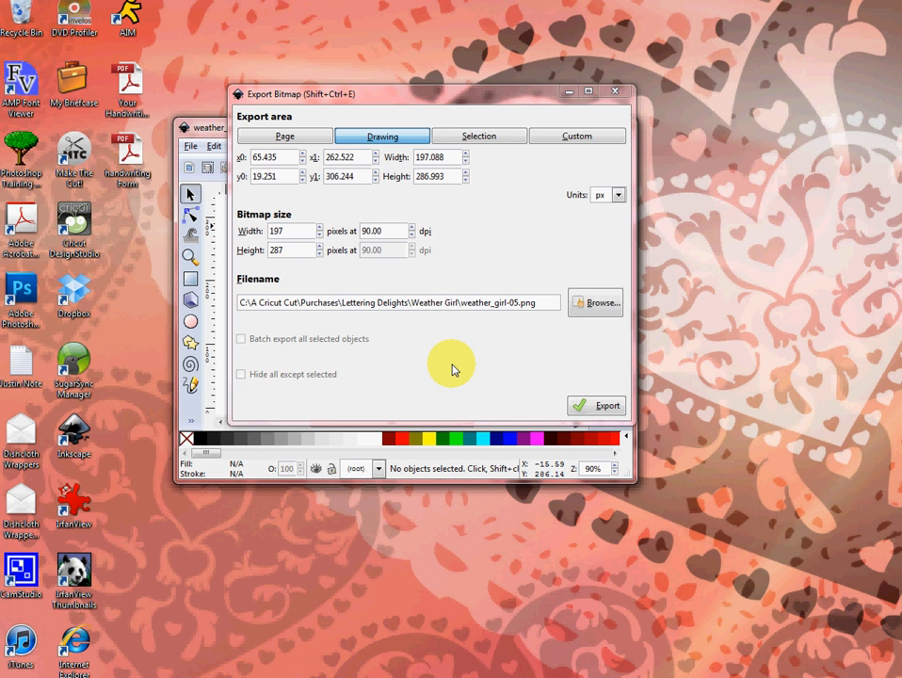
# Close the bitmap export and the weather_girl-05 document without saving, and switch back to Make The Cut.
pyautogui.click(616, 93)
pyautogui.click(617, 125)
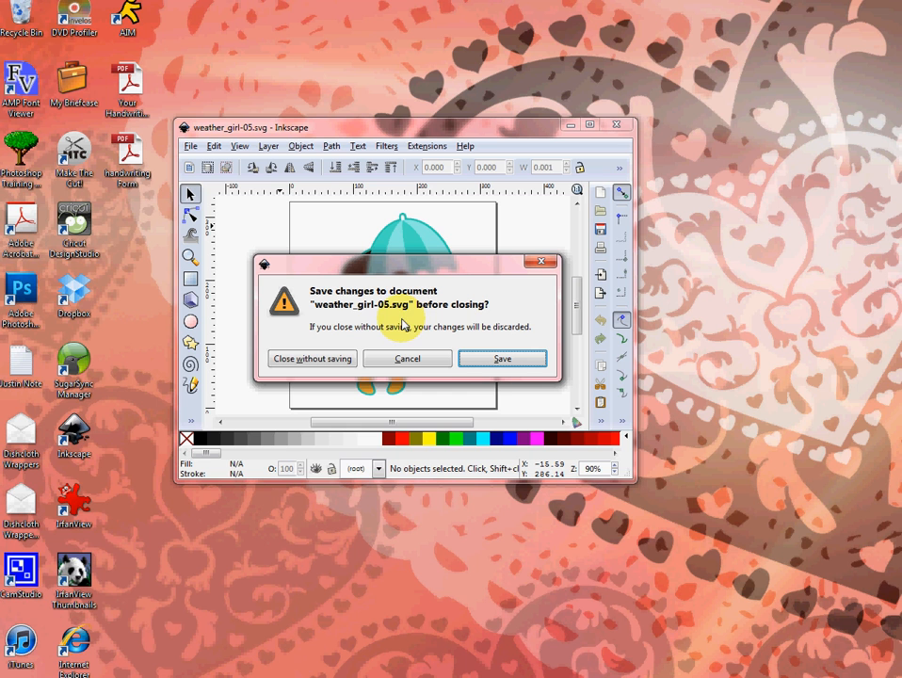
pyautogui.click(319, 359)
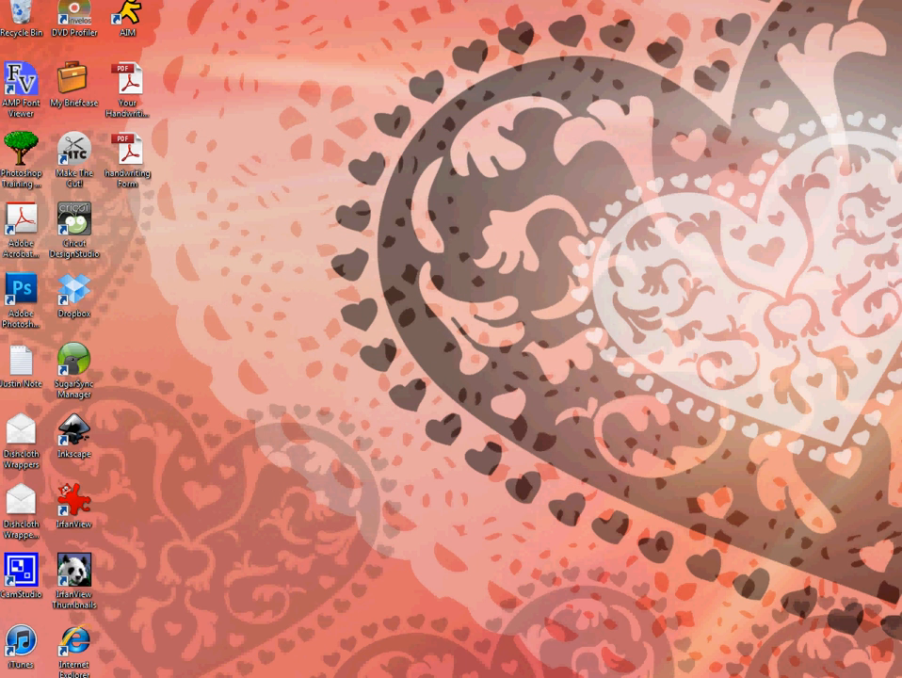
pyautogui.hotkey('alt', 'Tab')
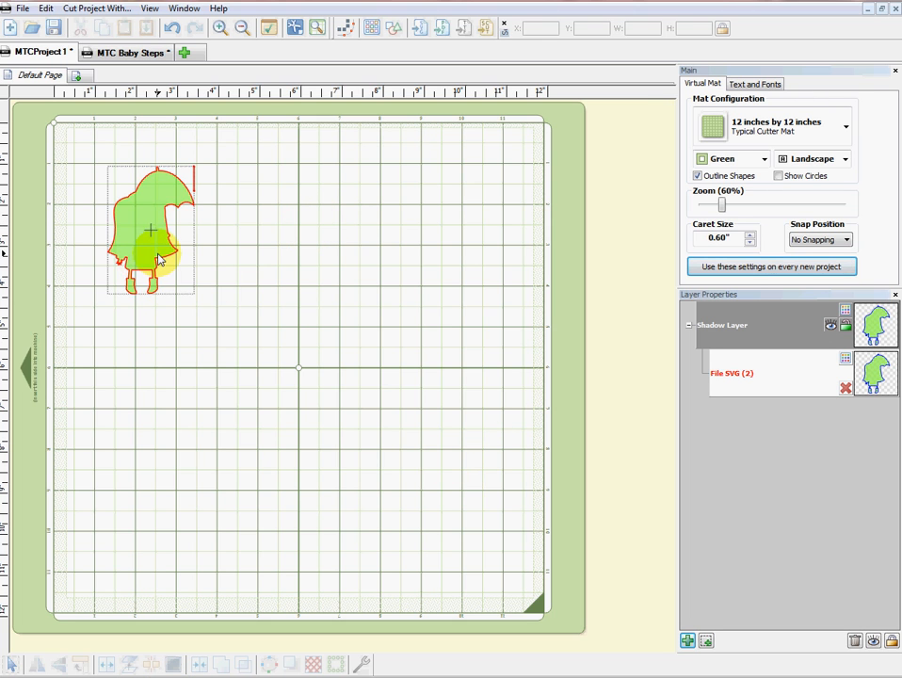
# Move the silhouette to about X 2.50, Y 1.19 and load weather_girl-05 from the Weather Girl folder as its texture.
pyautogui.moveTo(160, 261); pyautogui.dragTo(208, 265)
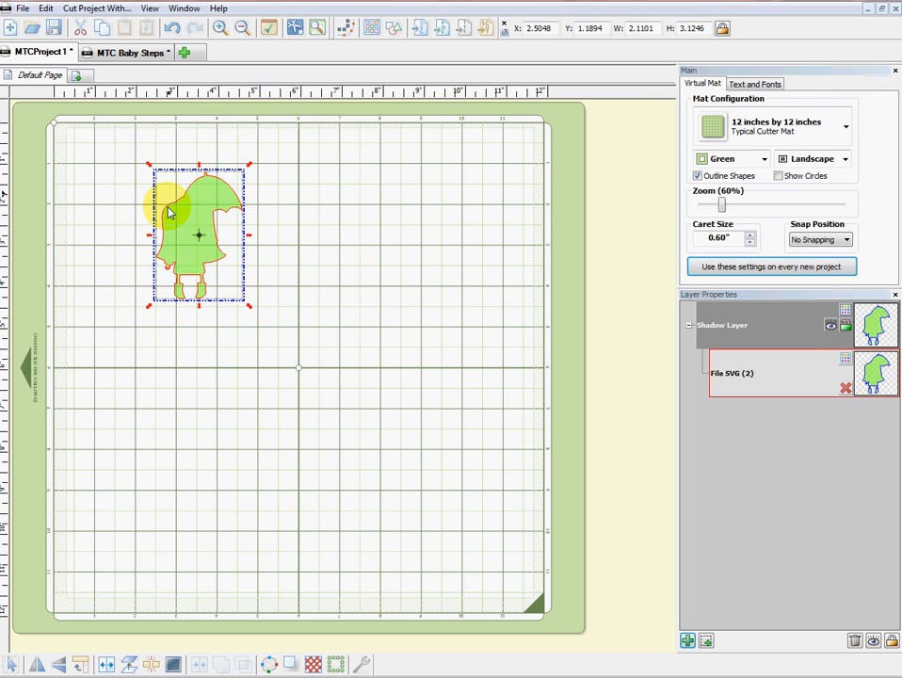
pyautogui.rightClick(210, 233)
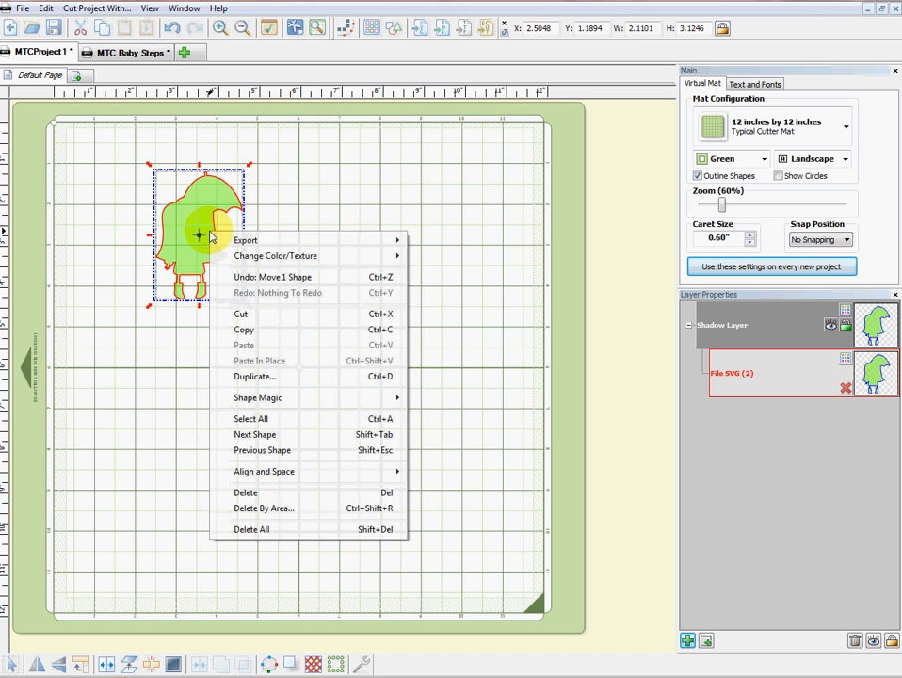
pyautogui.moveTo(303, 257)
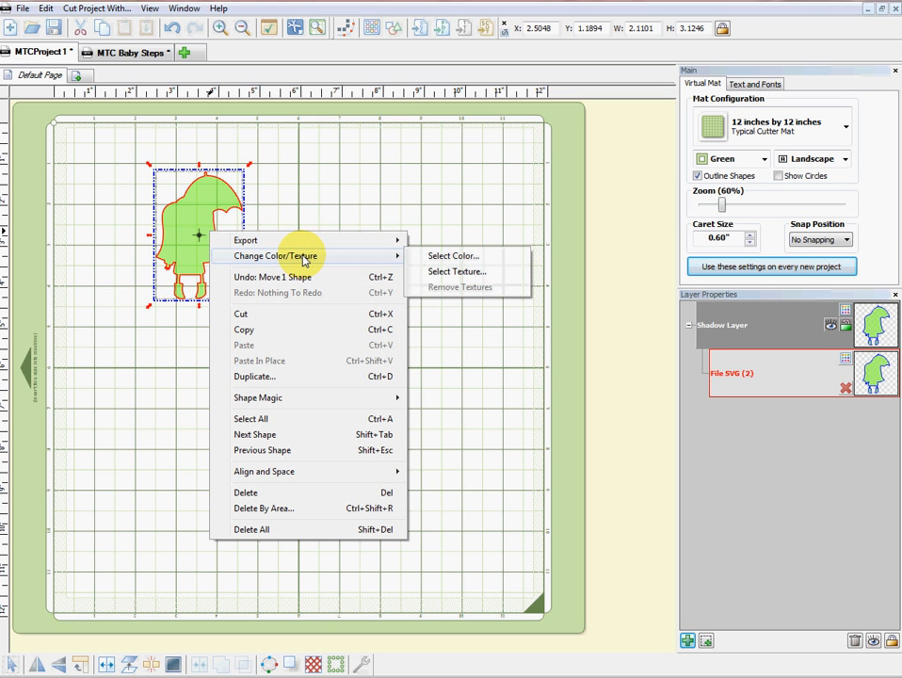
pyautogui.click(456, 271)
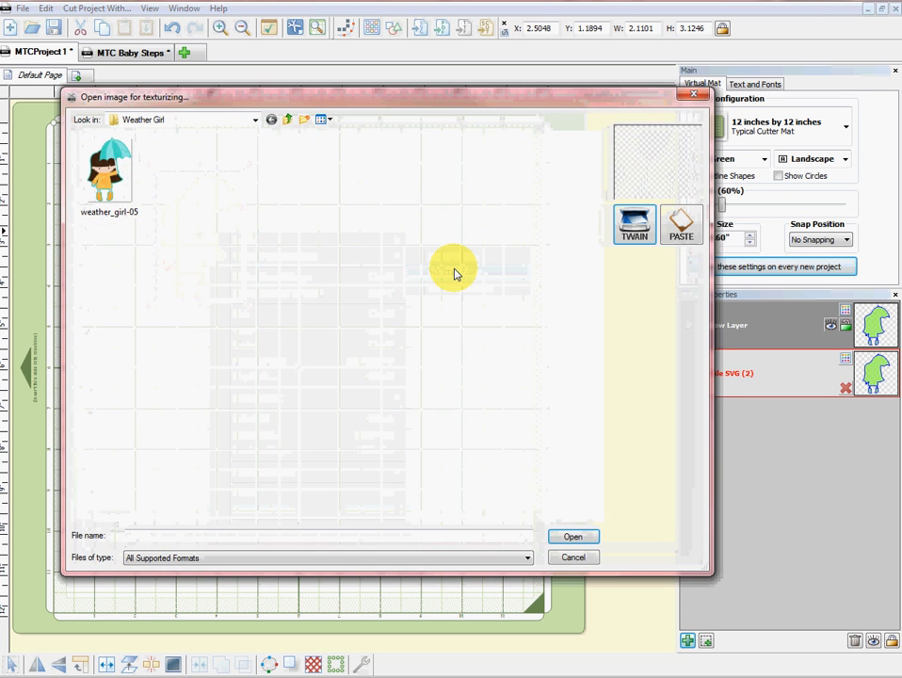
pyautogui.moveTo(348, 104); pyautogui.dragTo(368, 114)
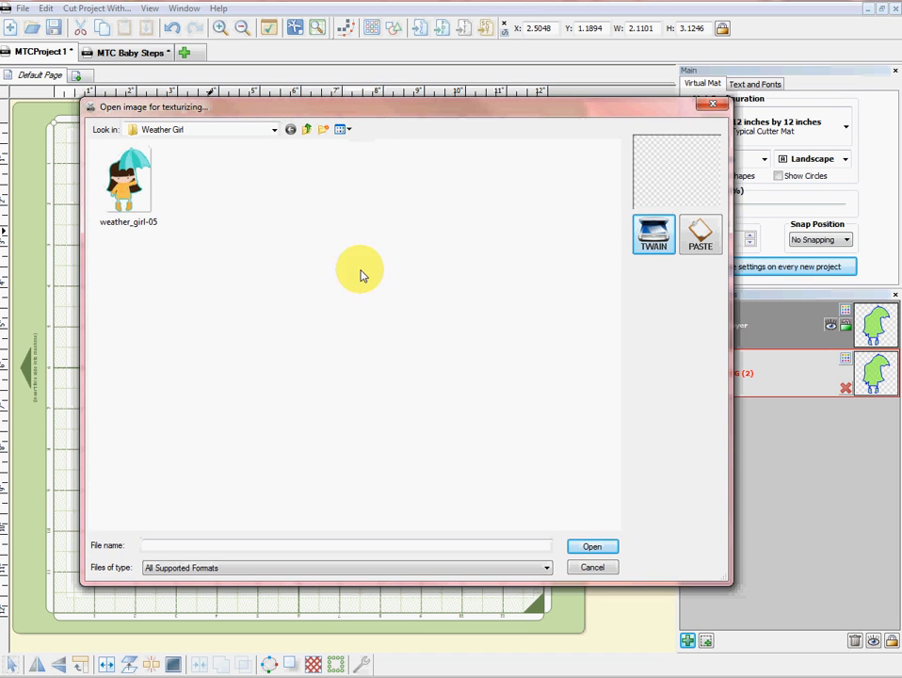
pyautogui.click(274, 130)
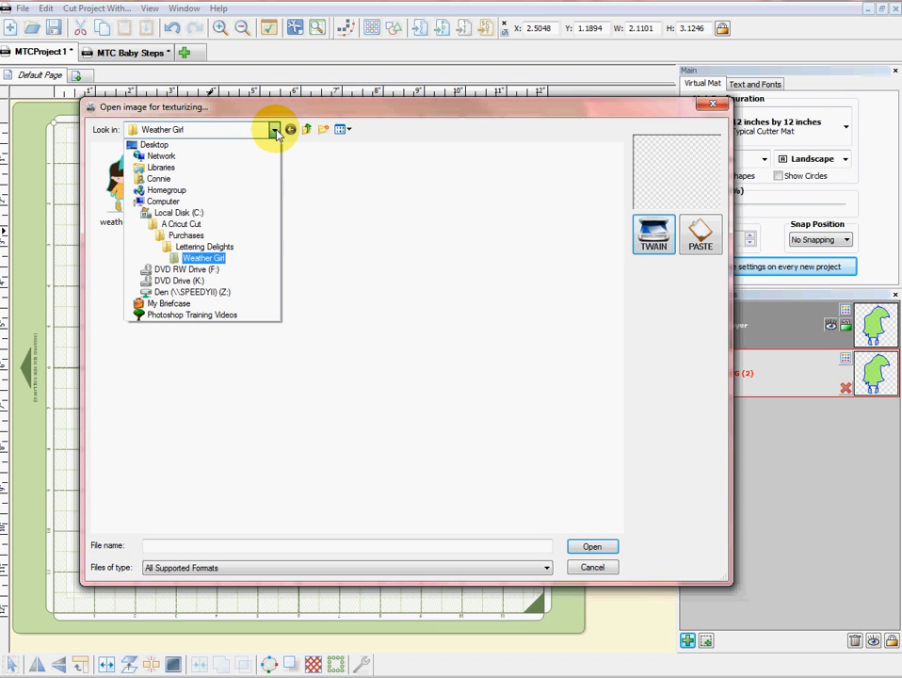
pyautogui.click(230, 247)
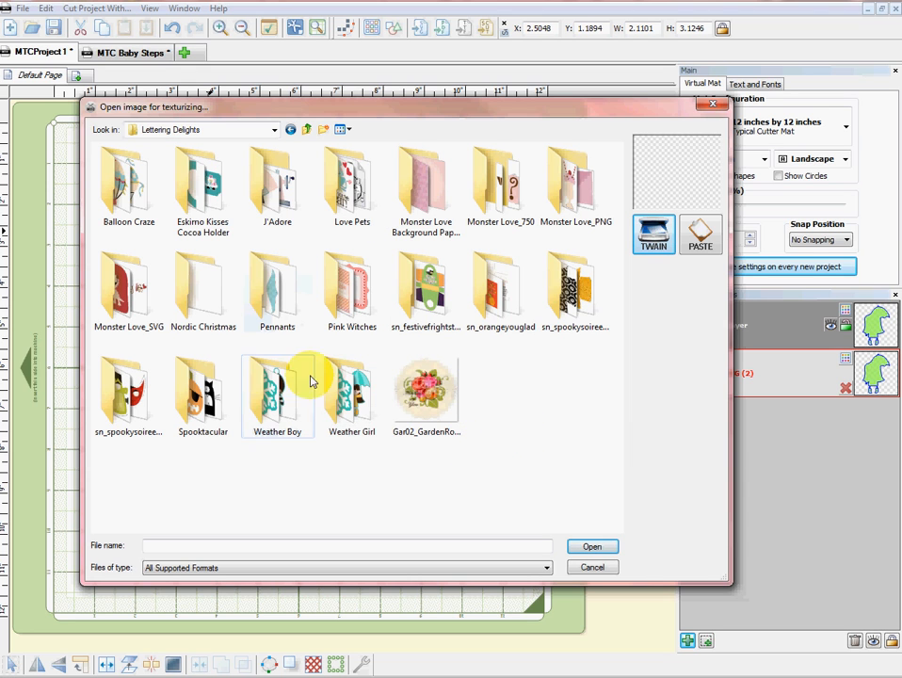
pyautogui.doubleClick(354, 401)
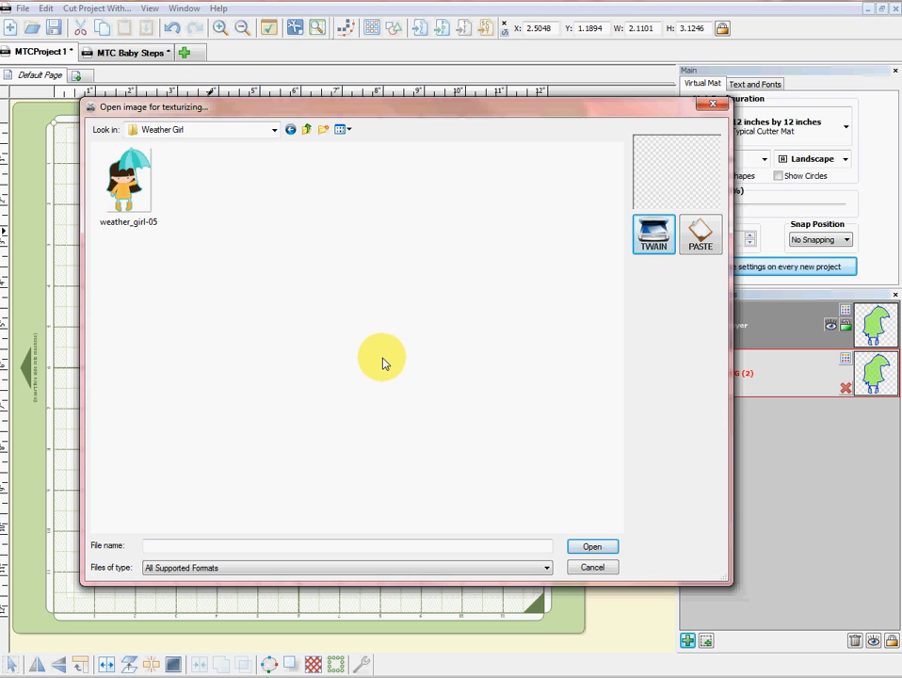
pyautogui.click(134, 189)
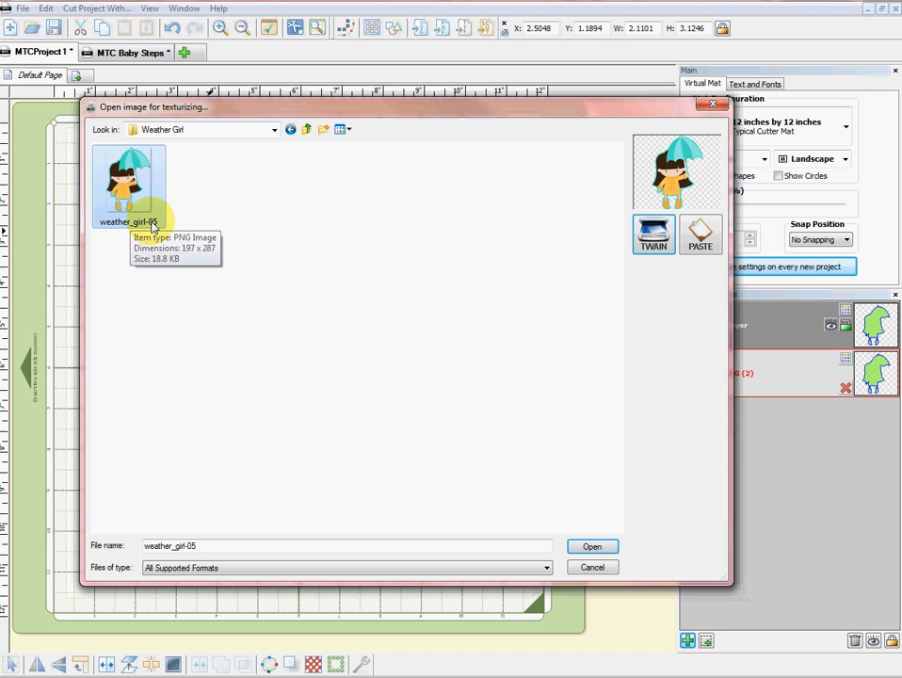
pyautogui.click(592, 548)
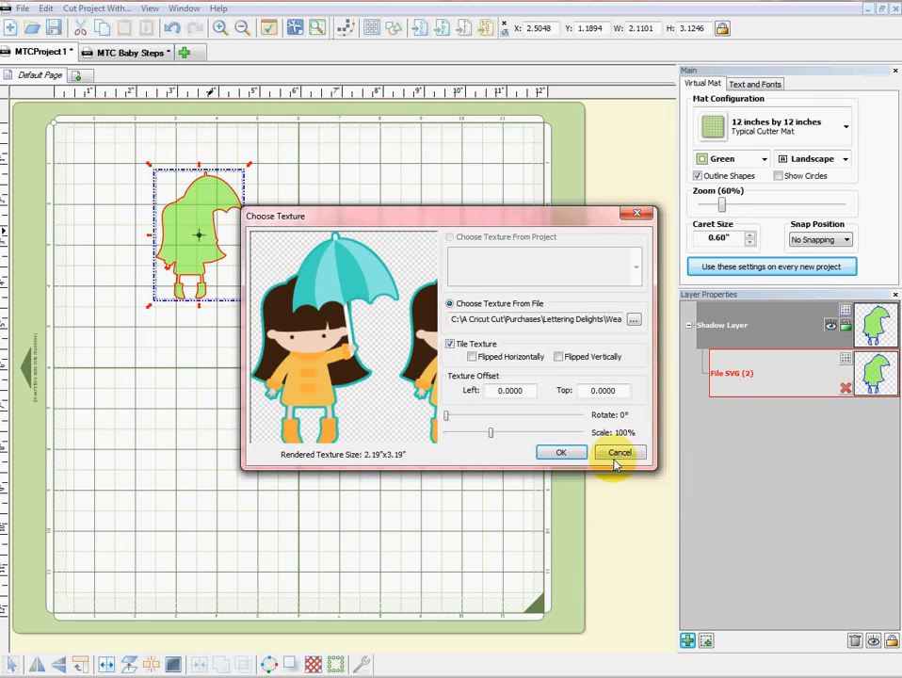
# Turn off texture tiling and apply the weather girl image to the silhouette.
pyautogui.click(451, 345)
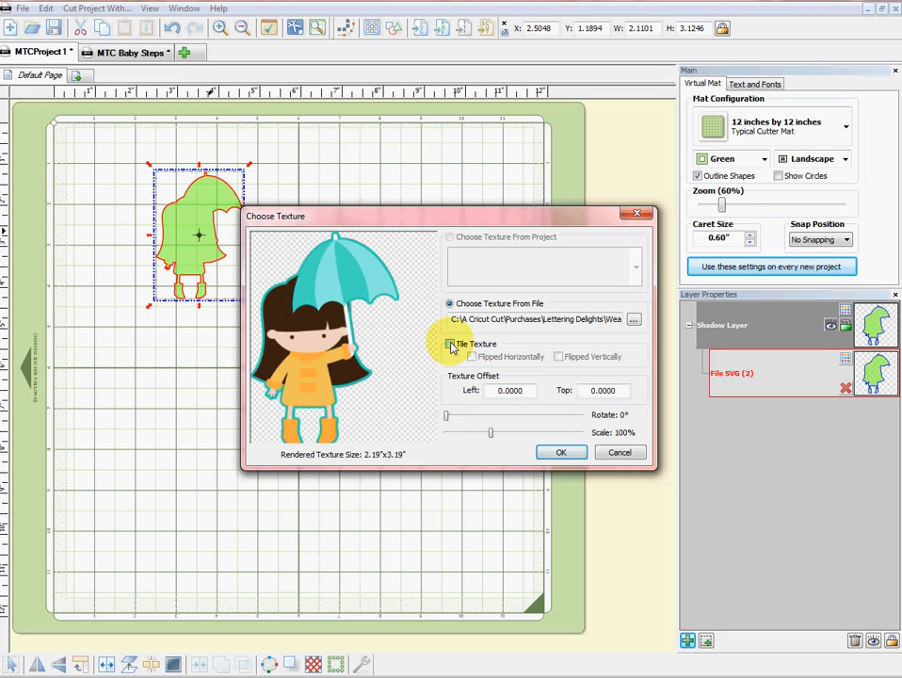
pyautogui.click(563, 454)
pyautogui.click(381, 349)
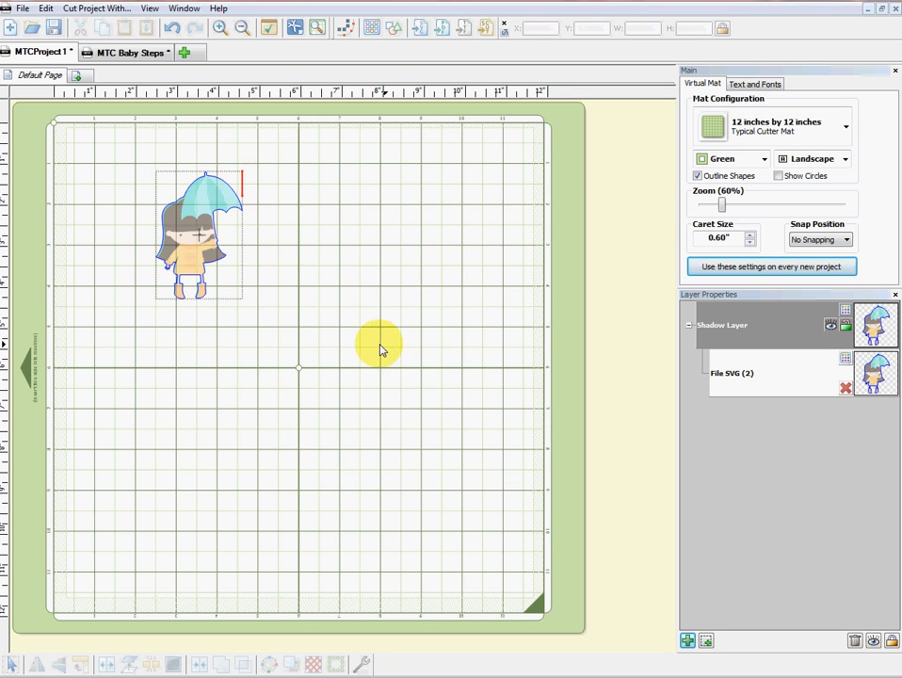
# Set the mat color to Contrast and move the textured girl to about X 1.39, Y 1.03.
pyautogui.click(715, 160)
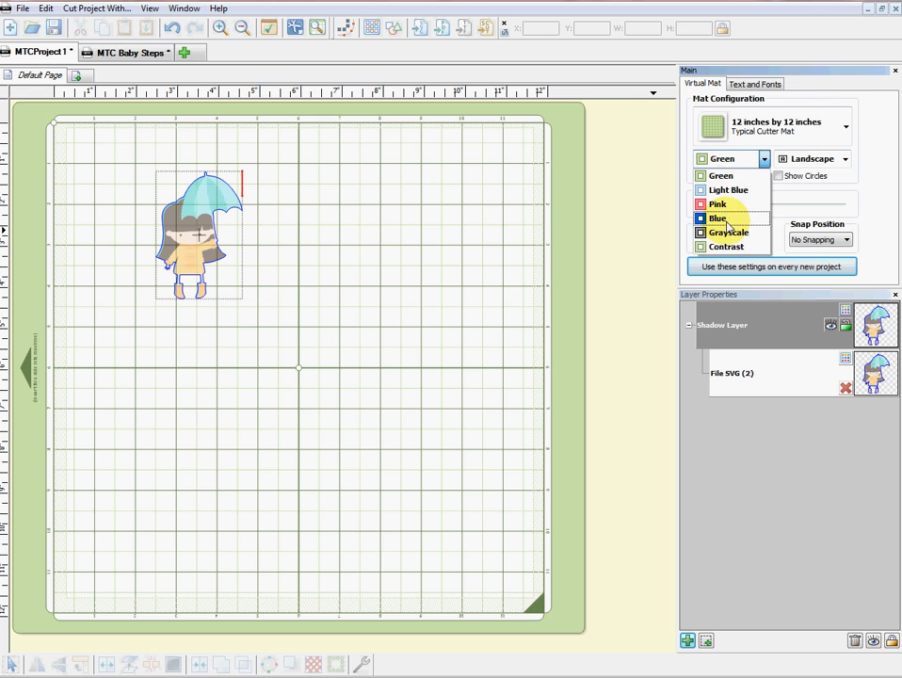
pyautogui.click(724, 246)
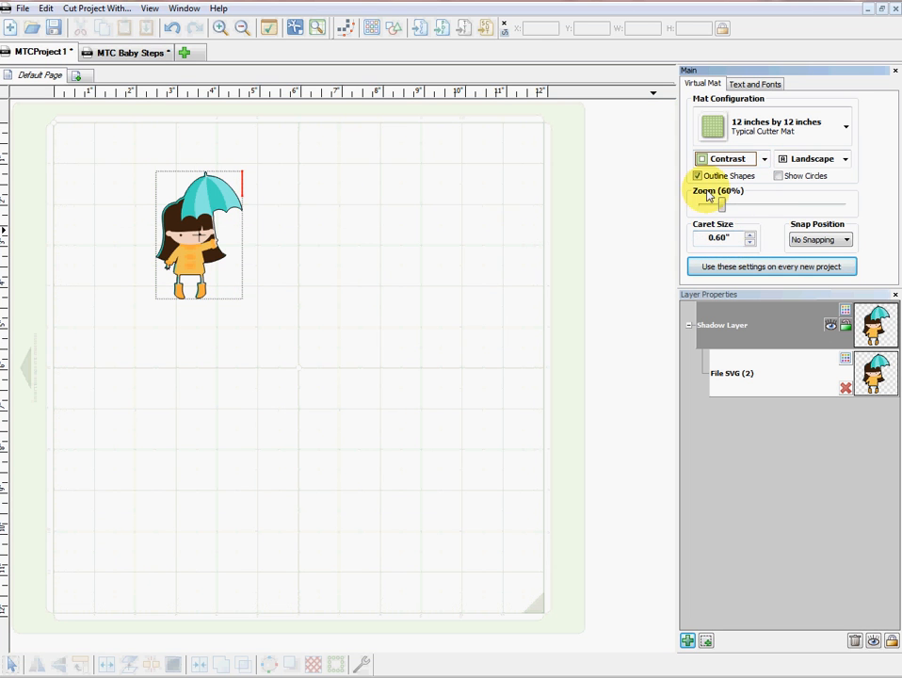
pyautogui.moveTo(346, 340); pyautogui.dragTo(106, 131)
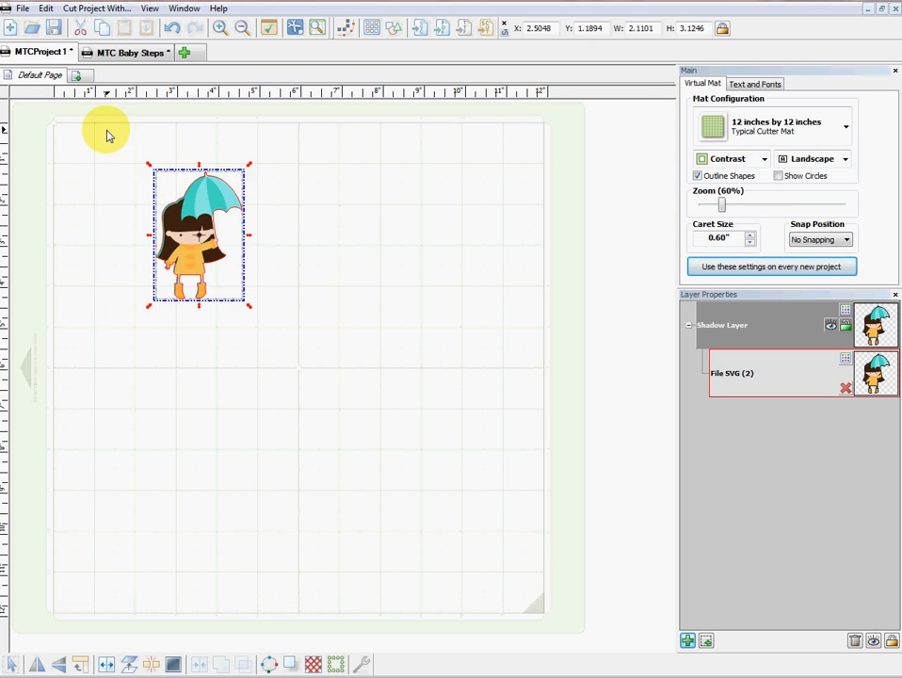
pyautogui.moveTo(149, 208); pyautogui.dragTo(103, 201)
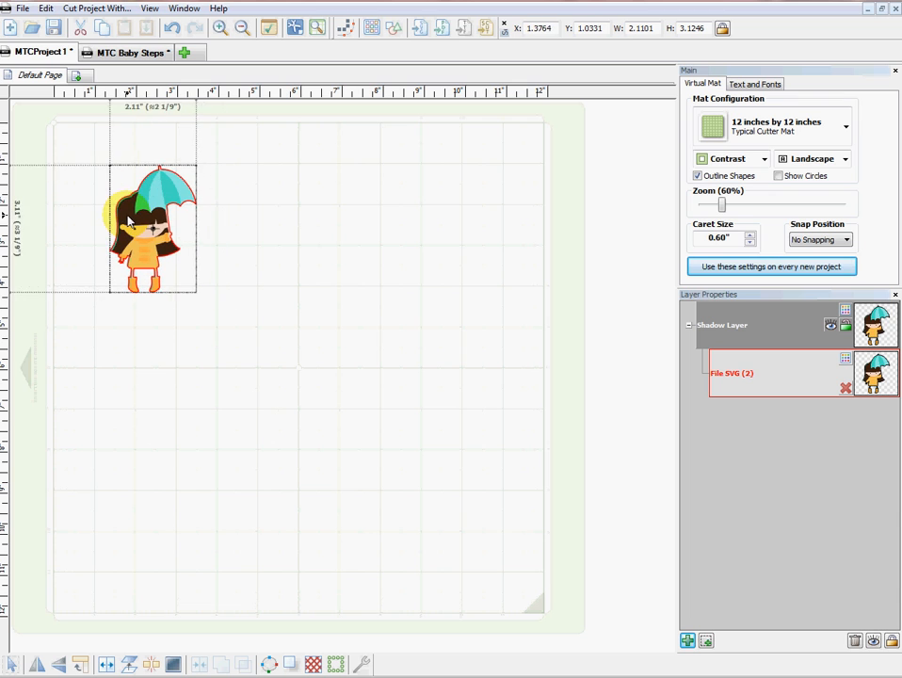
pyautogui.click(271, 245)
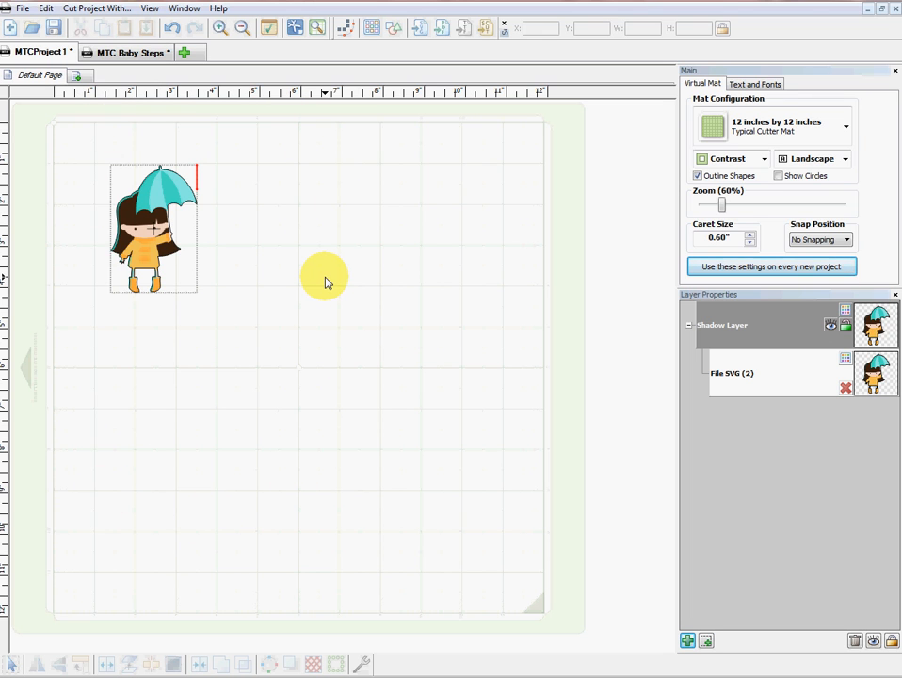
# Turn off shape outlines and open the print settings for the page, leaving them without printing.
pyautogui.click(698, 176)
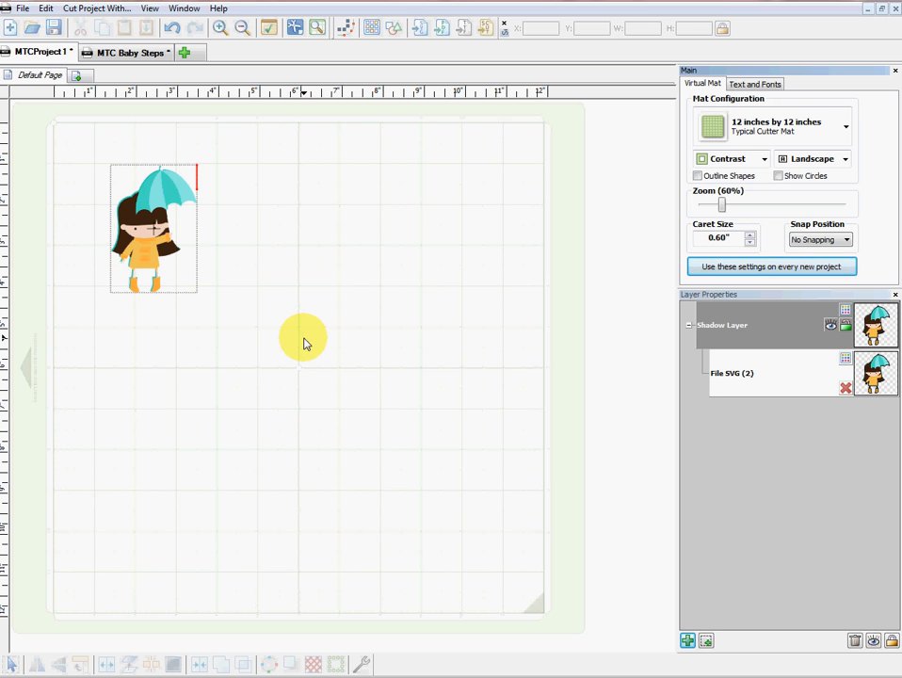
pyautogui.click(23, 10)
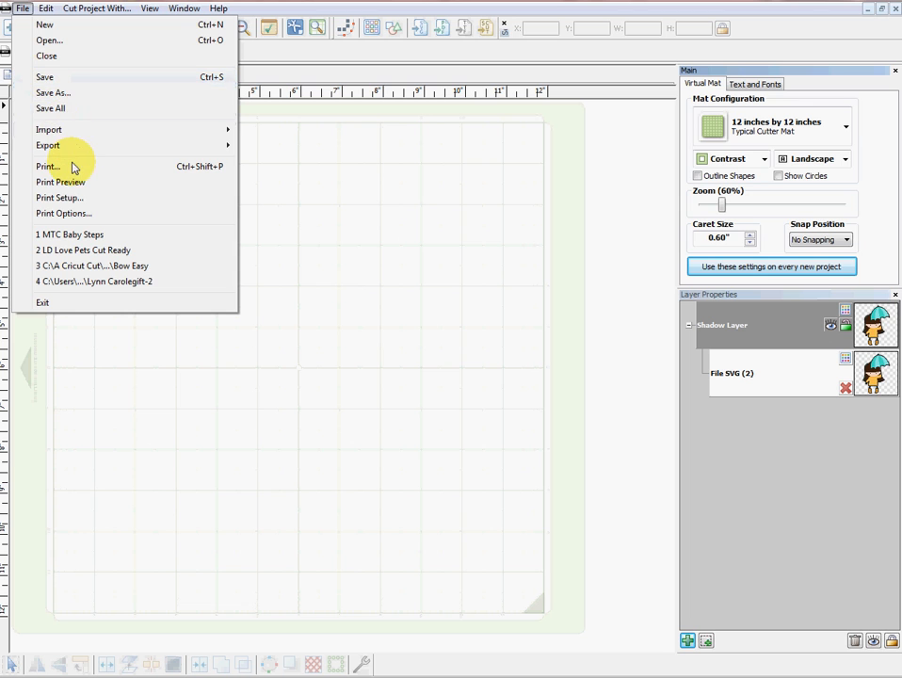
pyautogui.click(71, 170)
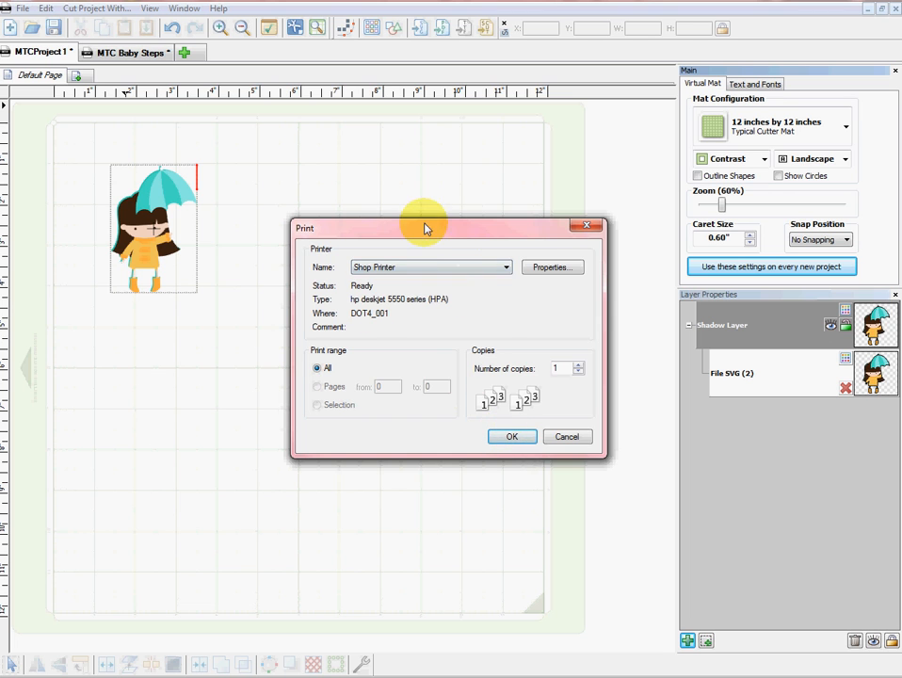
pyautogui.moveTo(419, 228); pyautogui.dragTo(395, 185)
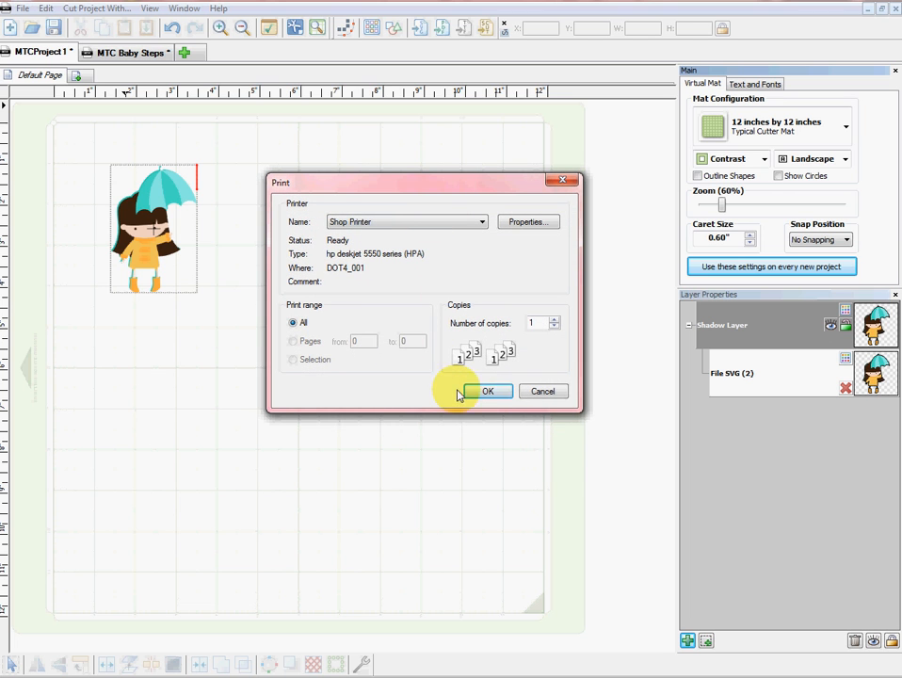
pyautogui.click(544, 392)
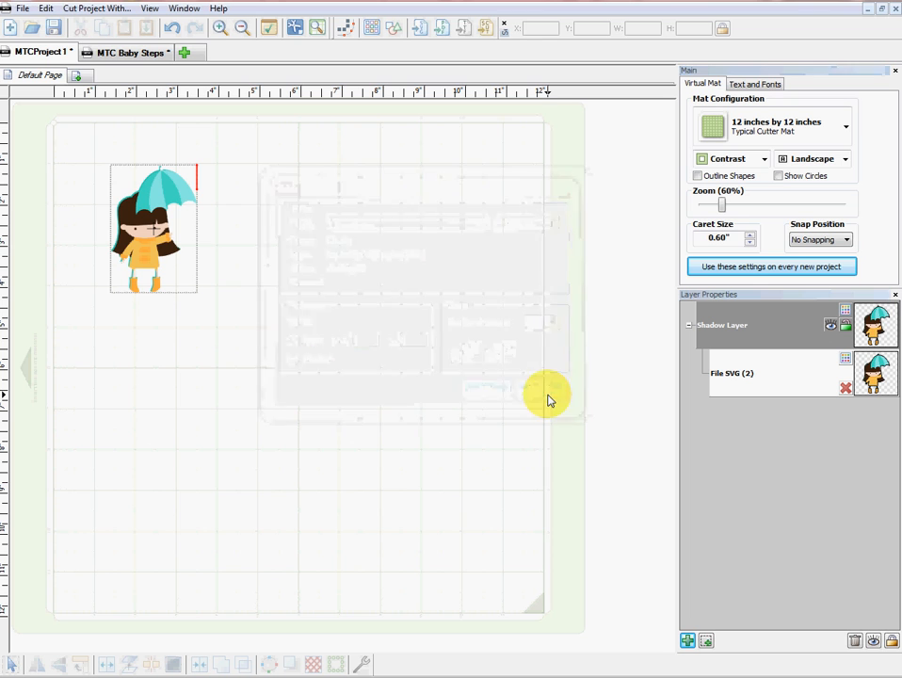
# Examine the girl image and its registration marks in the print preview and close the preview.
pyautogui.click(22, 8)
pyautogui.click(64, 180)
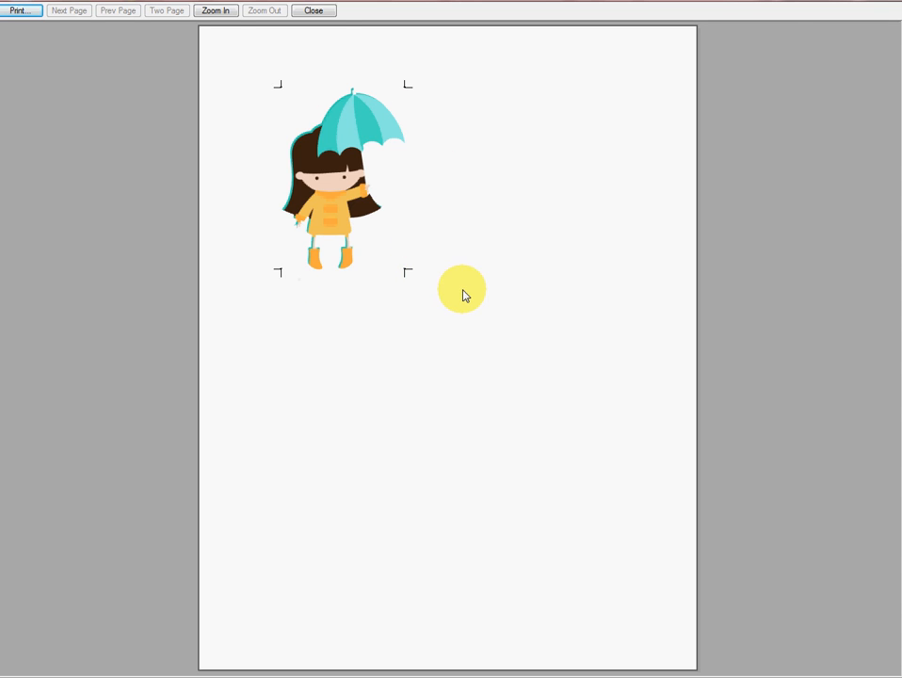
pyautogui.click(314, 11)
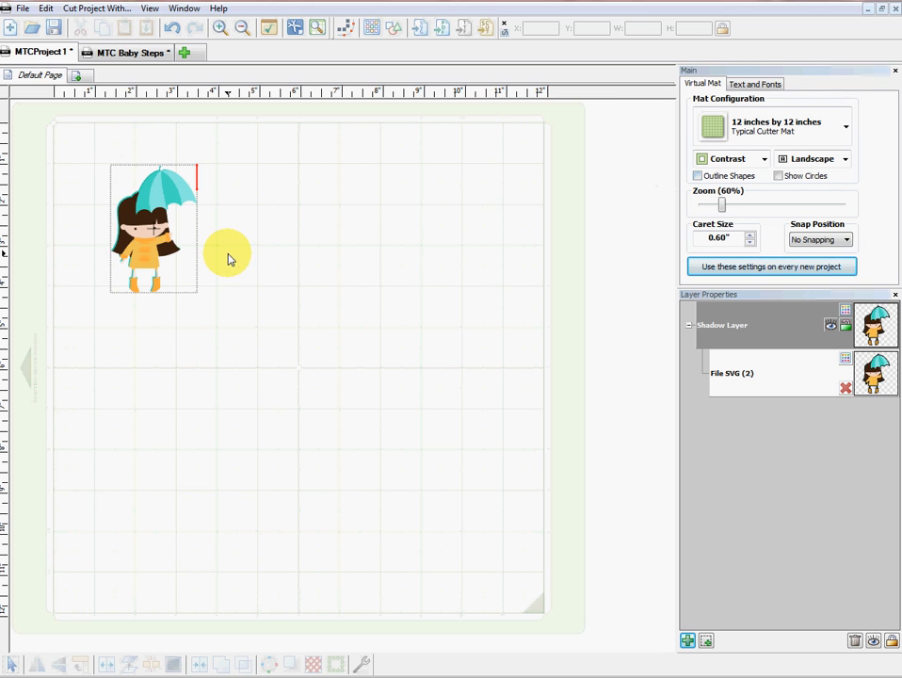
# Set the mat color to Green and turn shape outlines on.
pyautogui.click(725, 161)
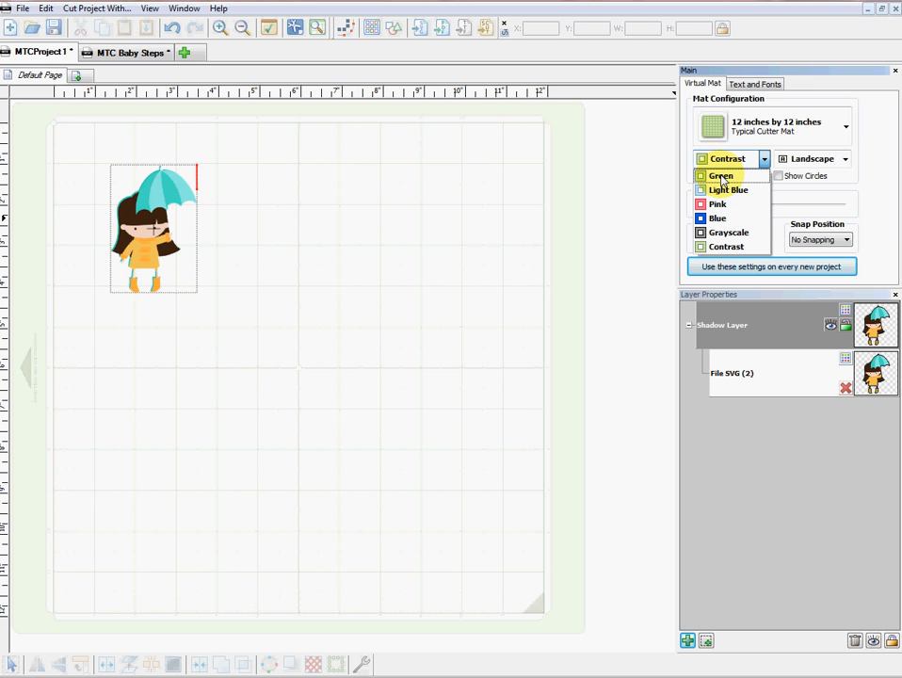
pyautogui.click(721, 176)
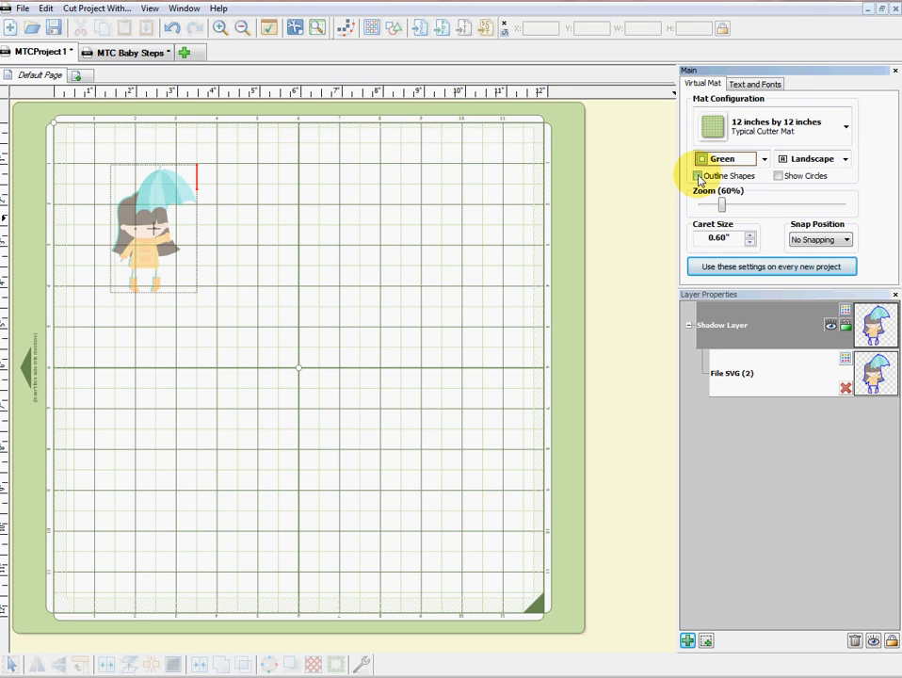
pyautogui.click(697, 176)
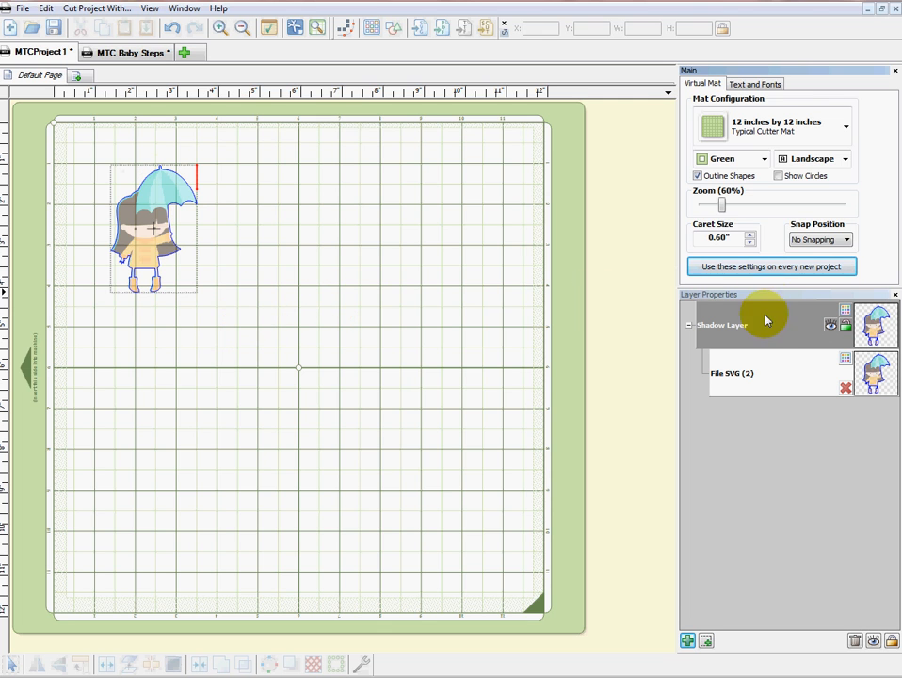
# Examine the girl shape's cut outline, showing and hiding the cut preview of the mat.
pyautogui.click(750, 384)
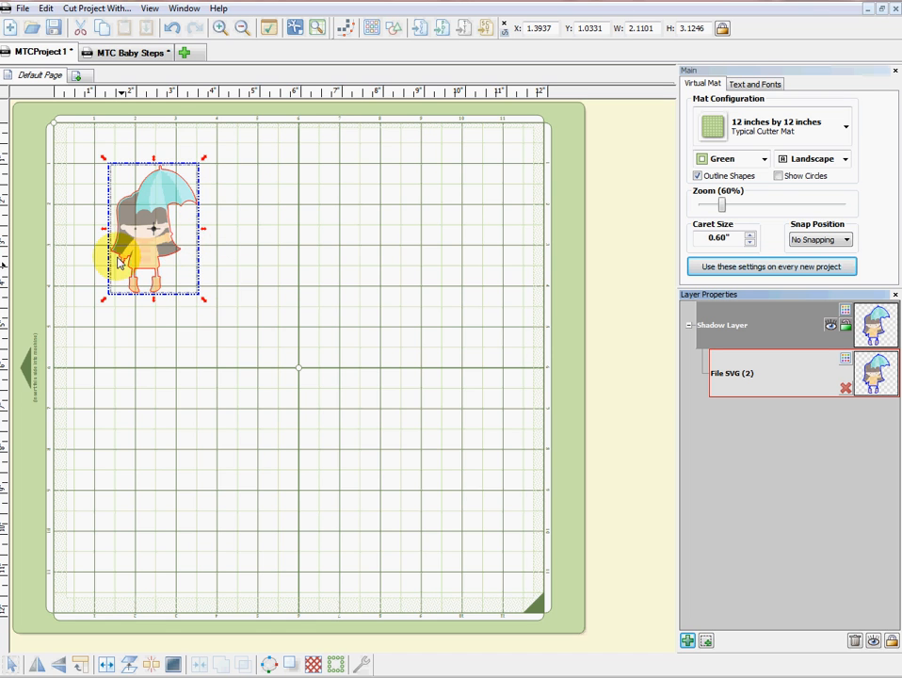
pyautogui.click(333, 228)
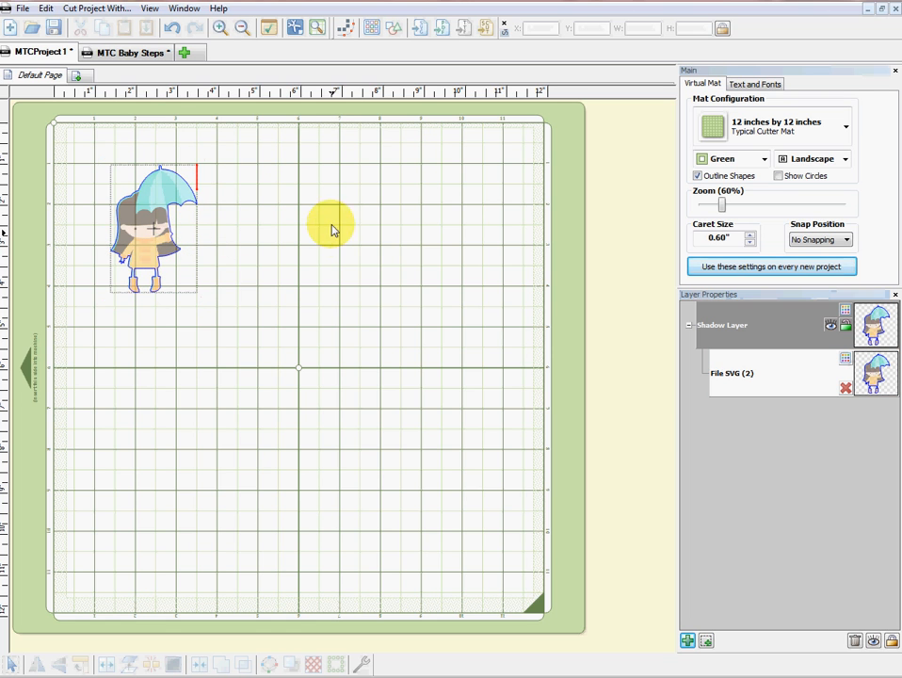
pyautogui.click(317, 28)
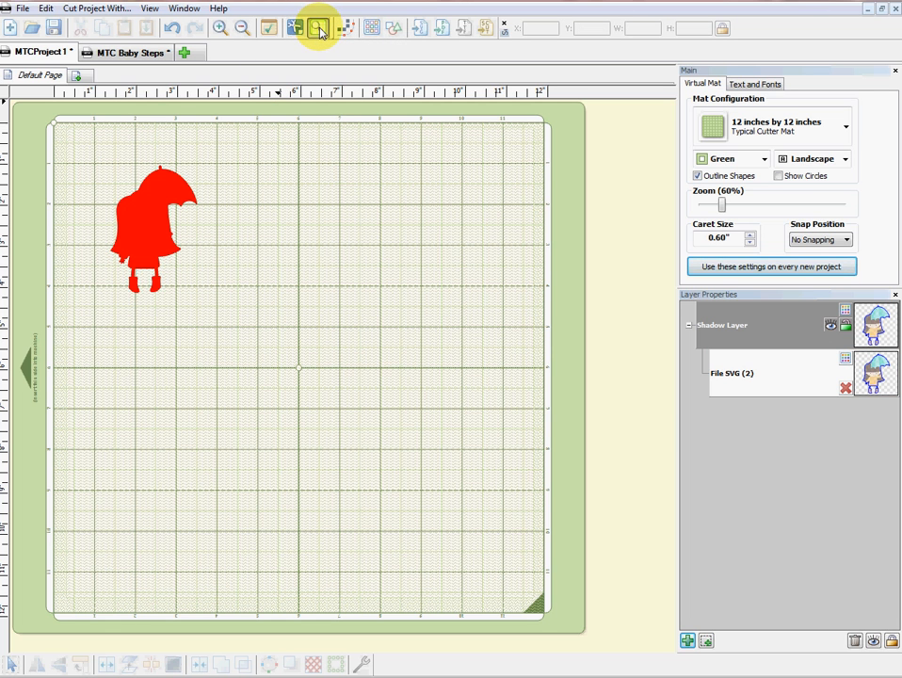
pyautogui.click(318, 28)
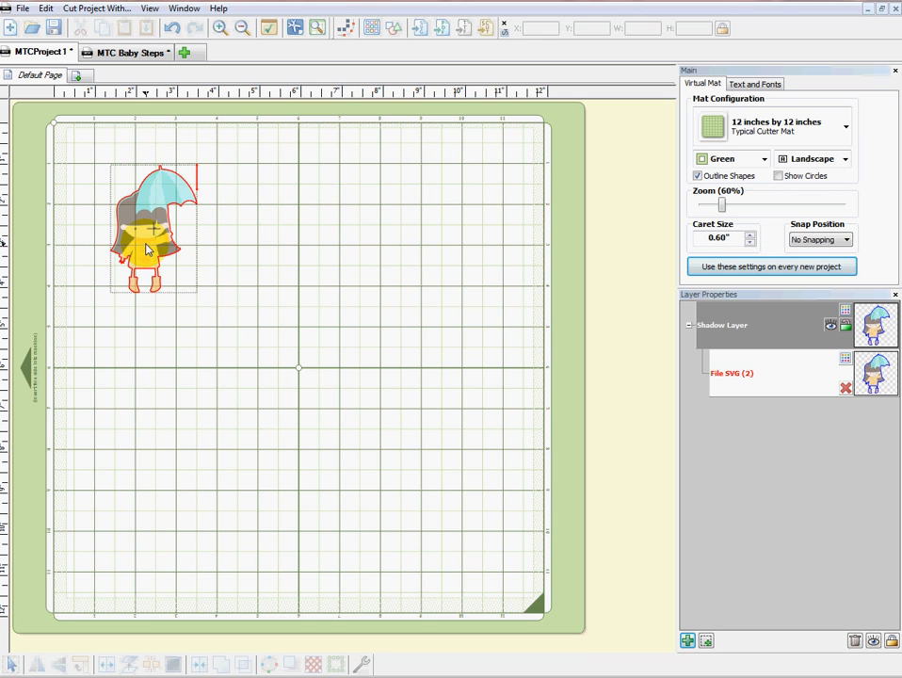
# Generate a 0.0300" shadow layer with rounded corners around the textured girl, with Auto Simplify Output enabled.
pyautogui.click(146, 249)
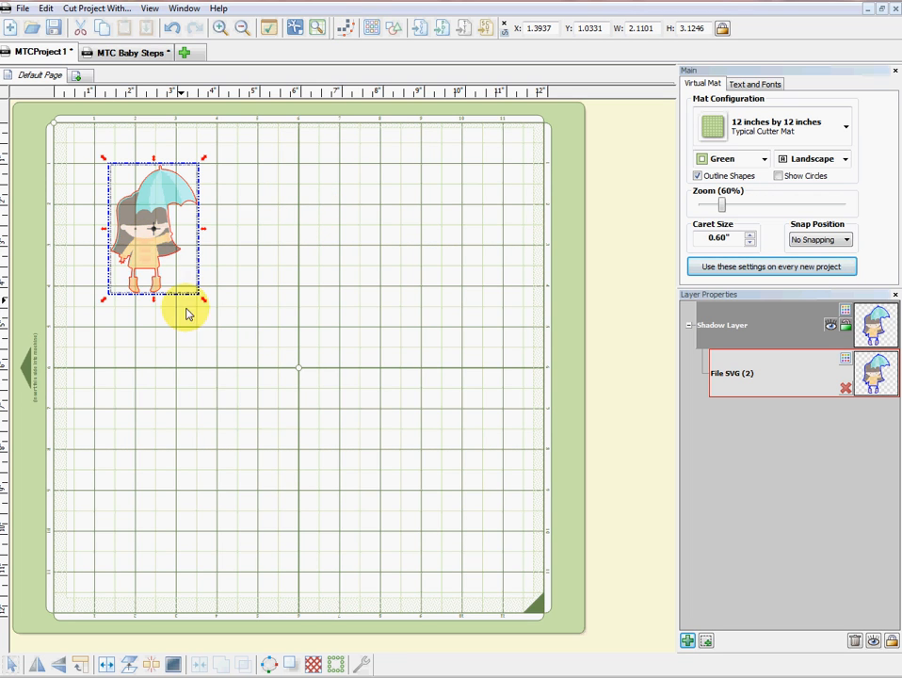
pyautogui.click(292, 665)
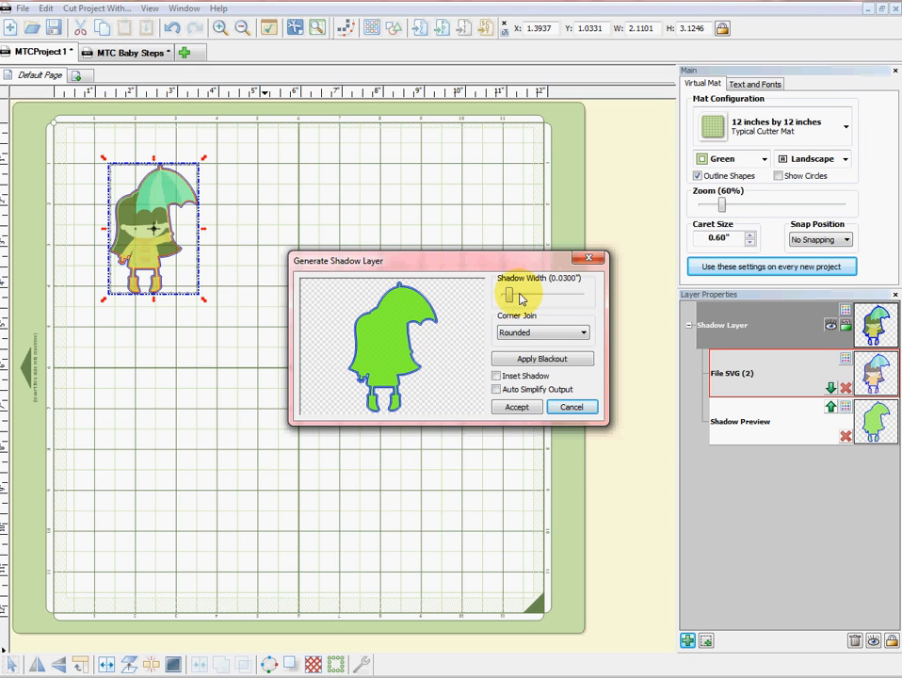
pyautogui.click(496, 390)
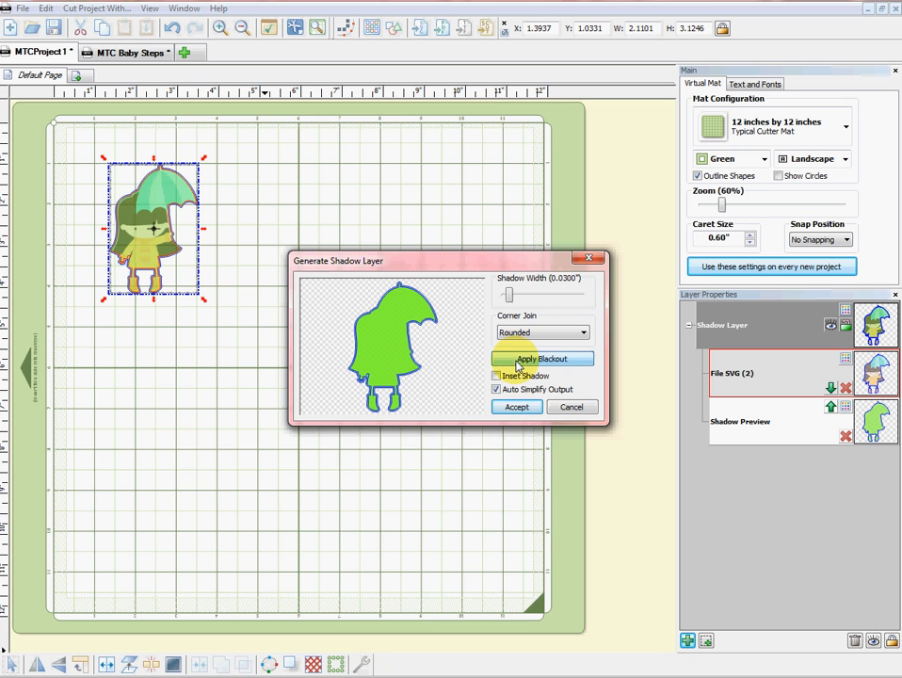
pyautogui.click(516, 408)
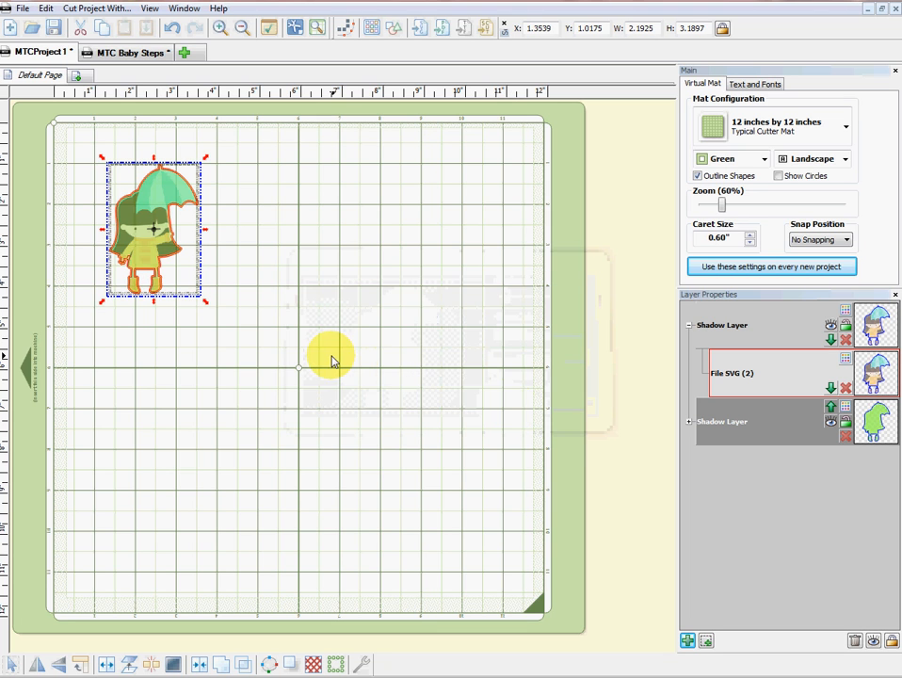
# Set the mat color to Contrast and compare the artwork with shape outlines off and on.
pyautogui.click(224, 356)
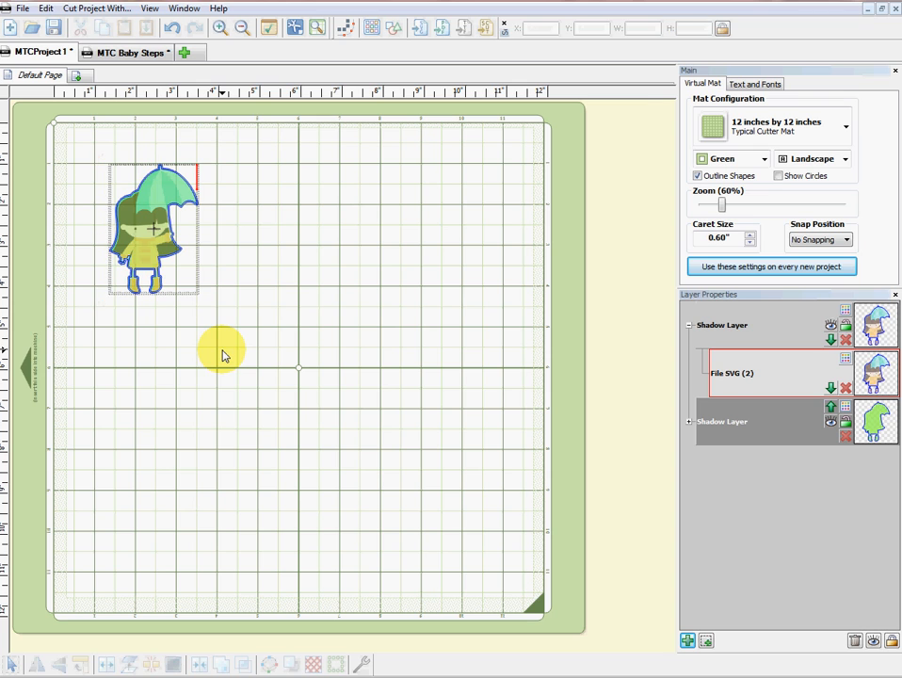
pyautogui.click(718, 162)
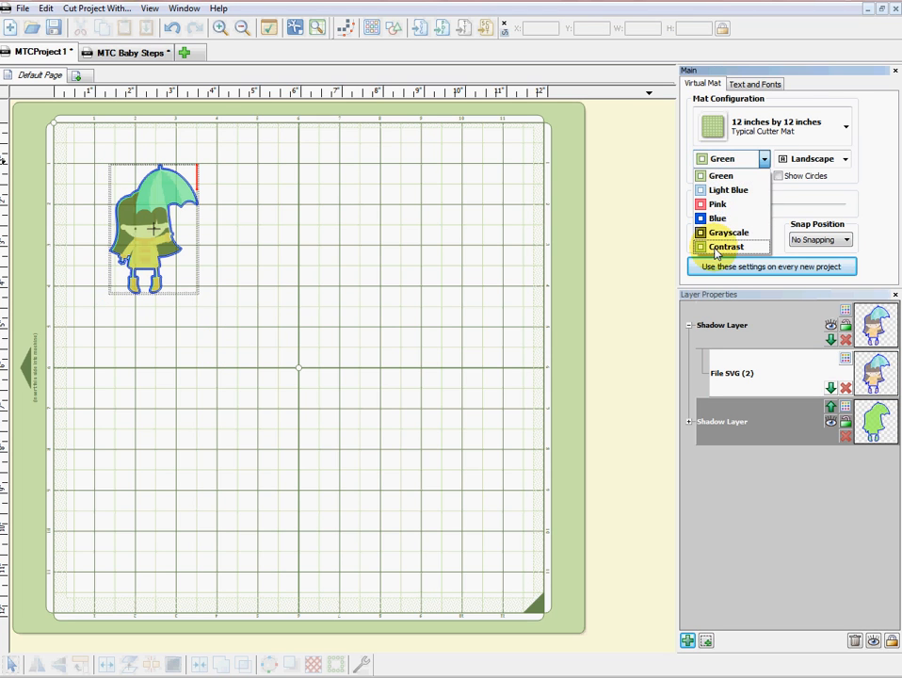
pyautogui.click(720, 246)
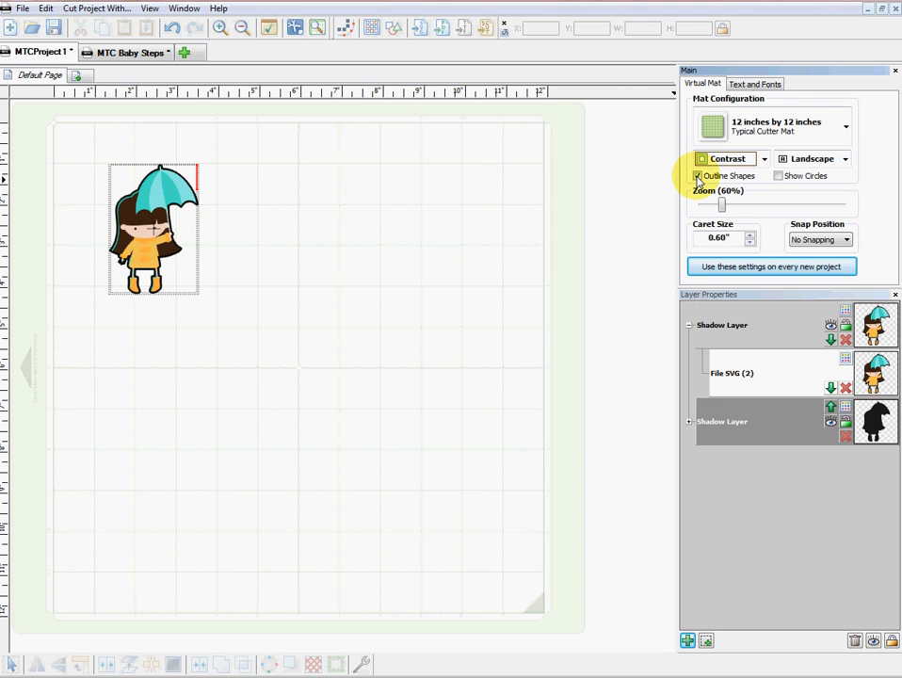
pyautogui.click(698, 176)
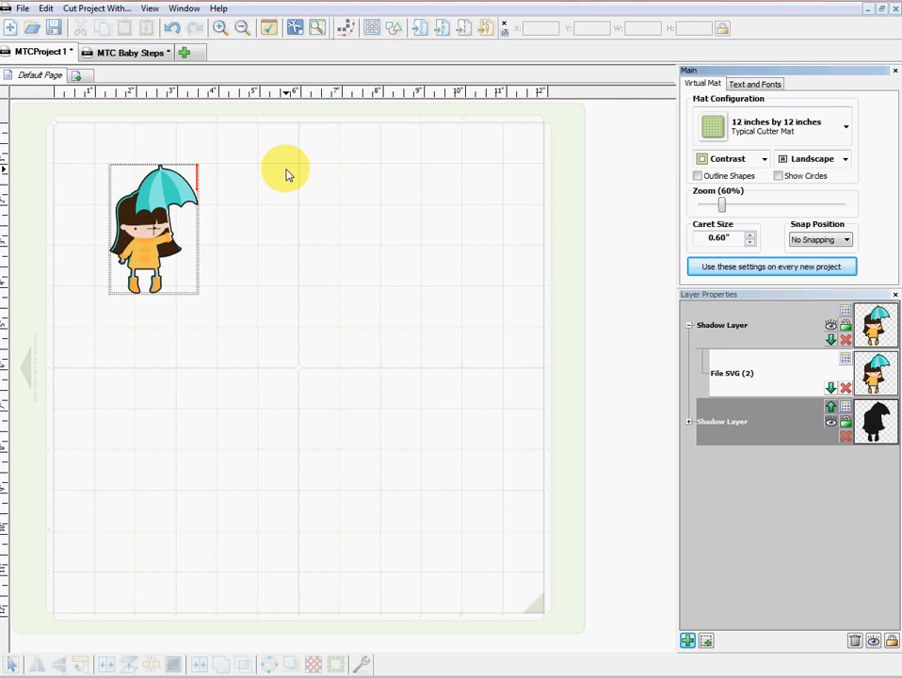
pyautogui.press('o')
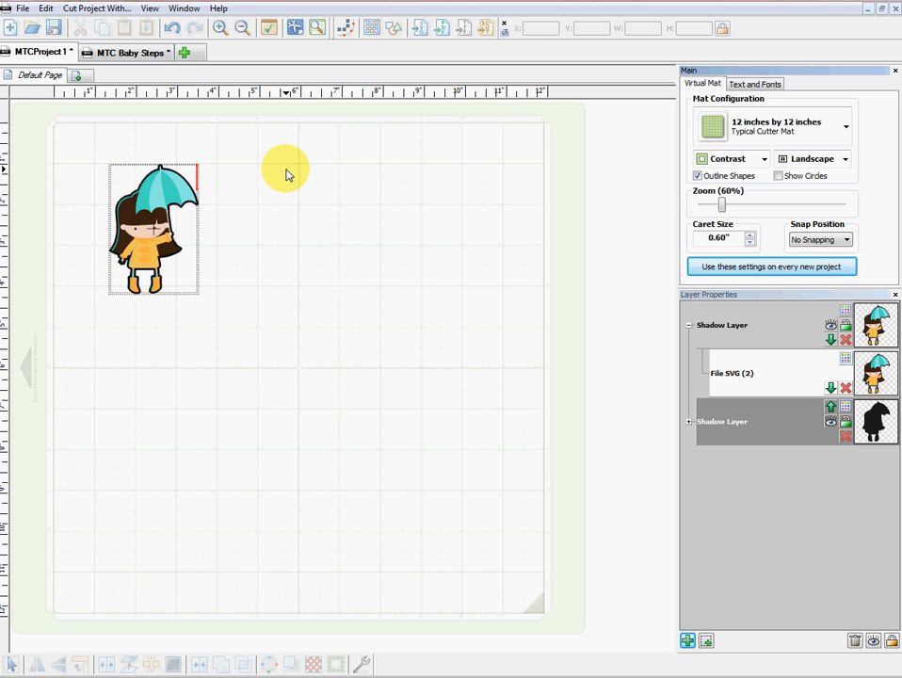
# Examine the textured girl and her shadow up close, showing and hiding the cut preview of the mat.
pyautogui.click(219, 29)
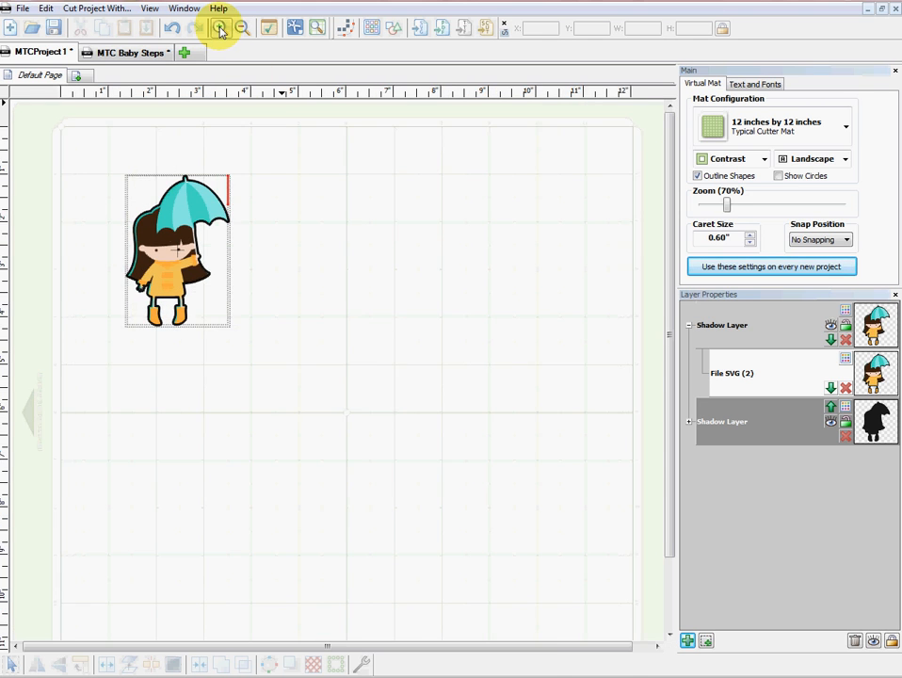
pyautogui.click(219, 28)
pyautogui.click(219, 28)
pyautogui.click(219, 29)
pyautogui.click(219, 29)
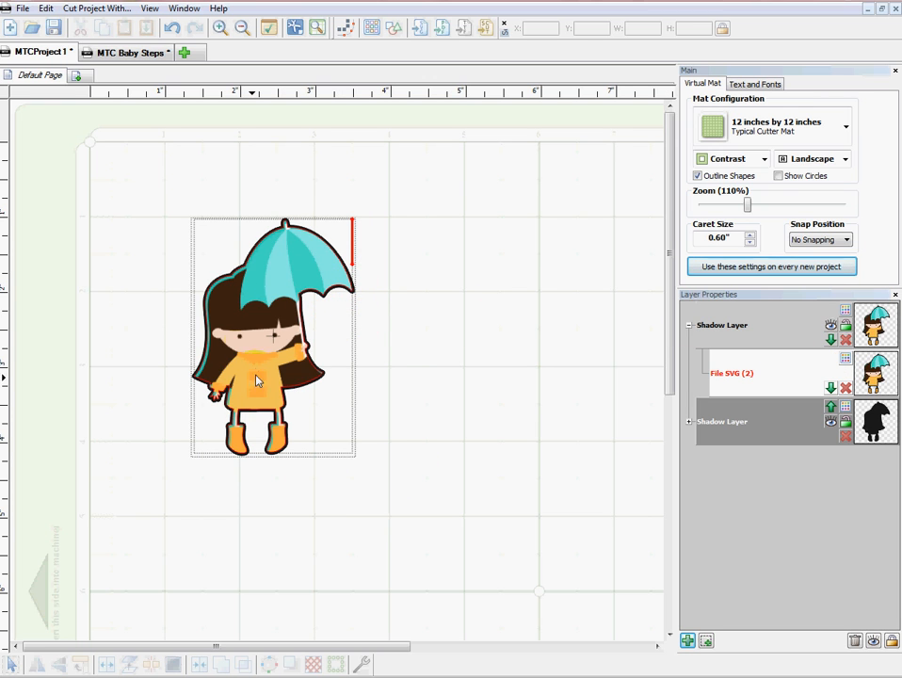
pyautogui.click(317, 30)
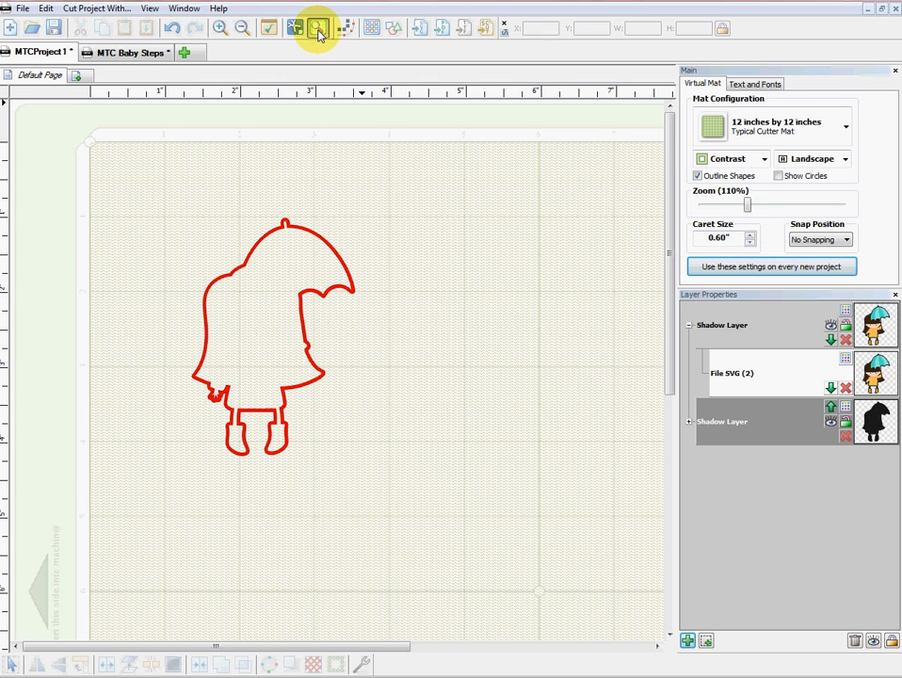
pyautogui.click(318, 33)
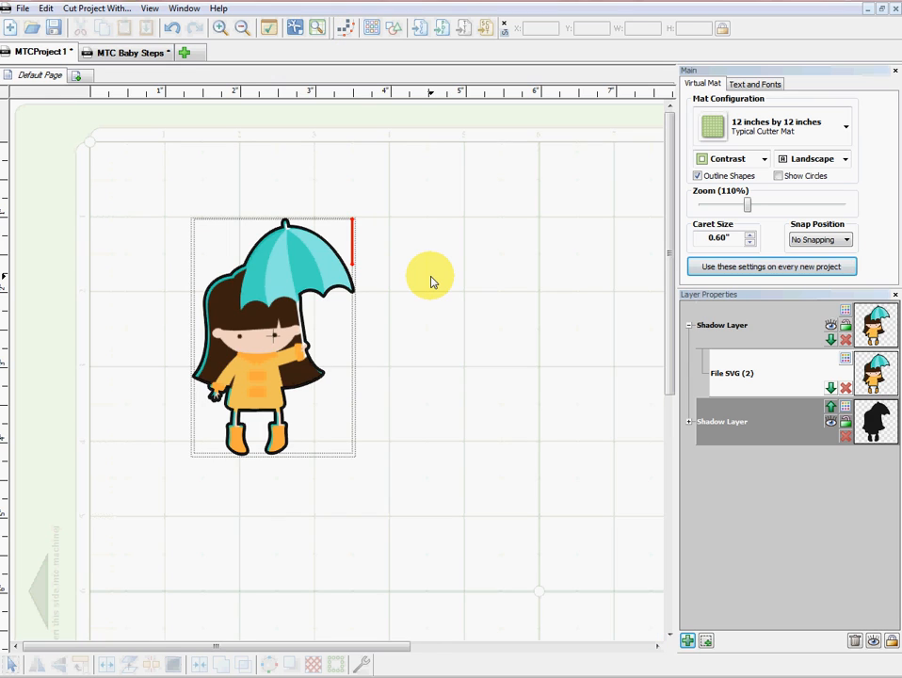
# Try red on the shadow layer with the girl layer hidden, discard the color and show the girl layer again.
pyautogui.click(830, 328)
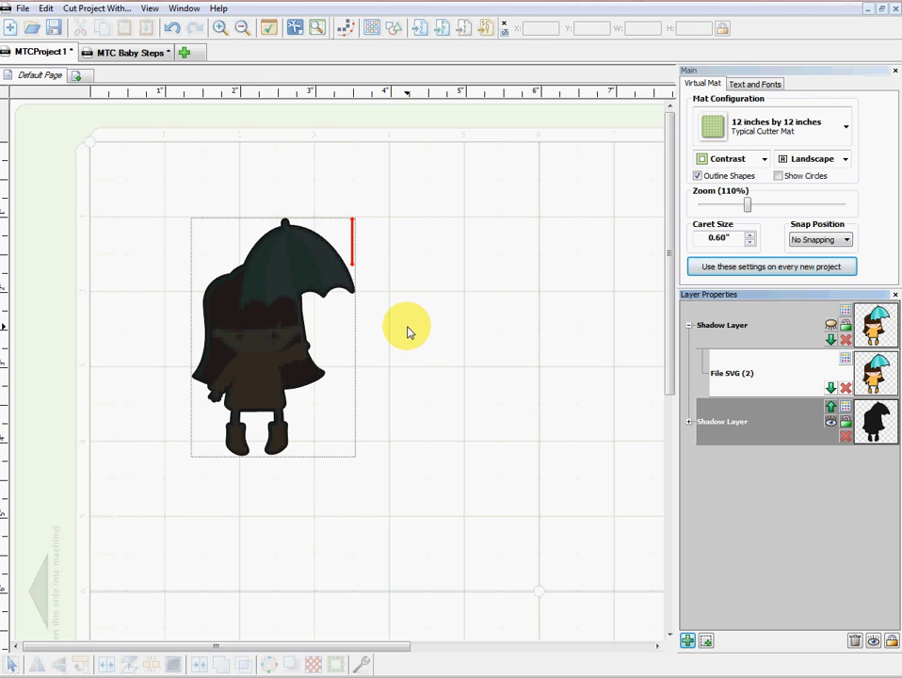
pyautogui.click(848, 410)
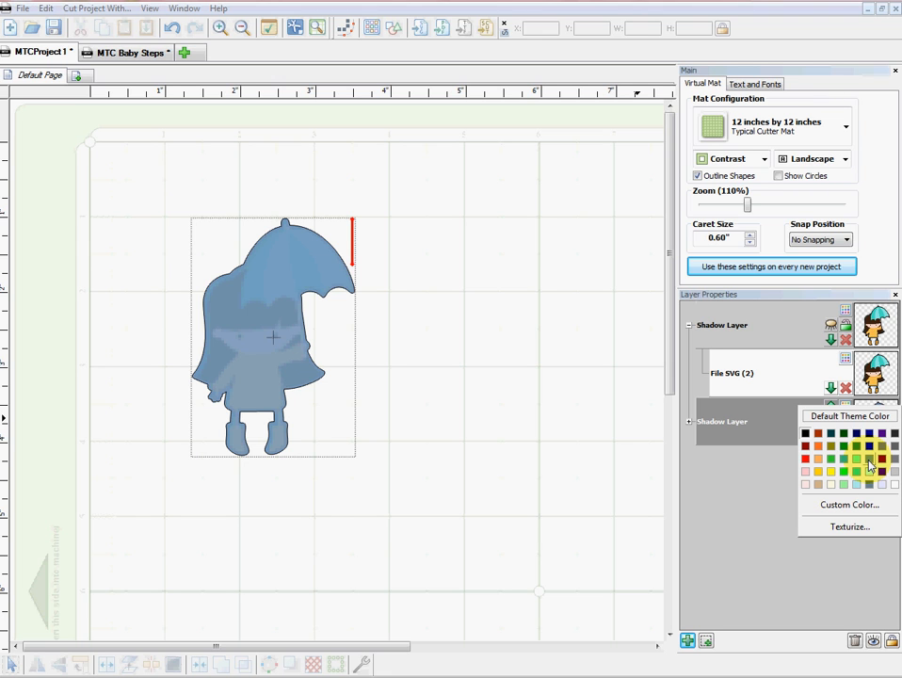
pyautogui.click(805, 459)
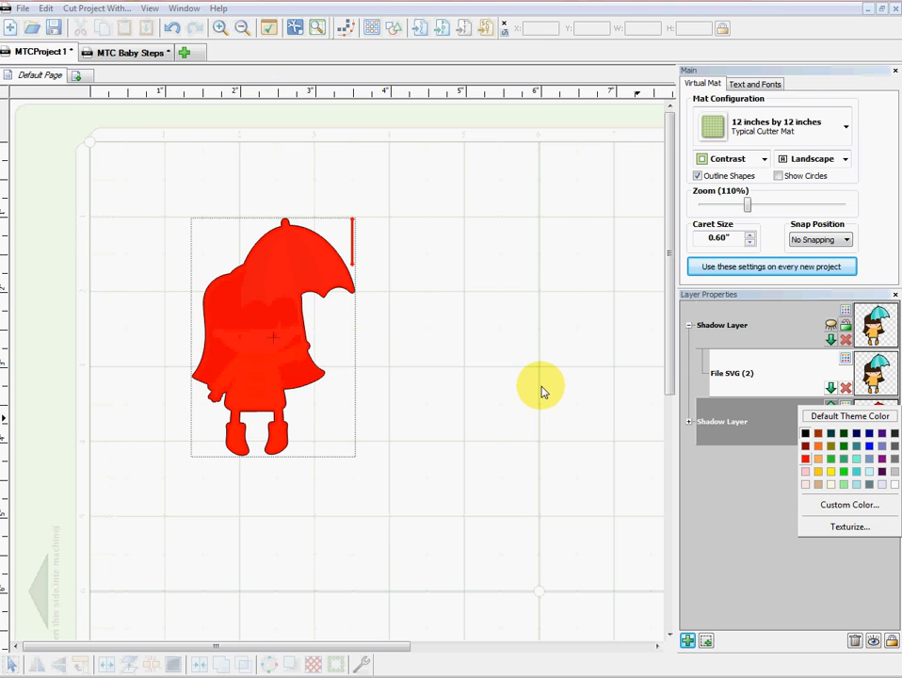
pyautogui.click(543, 391)
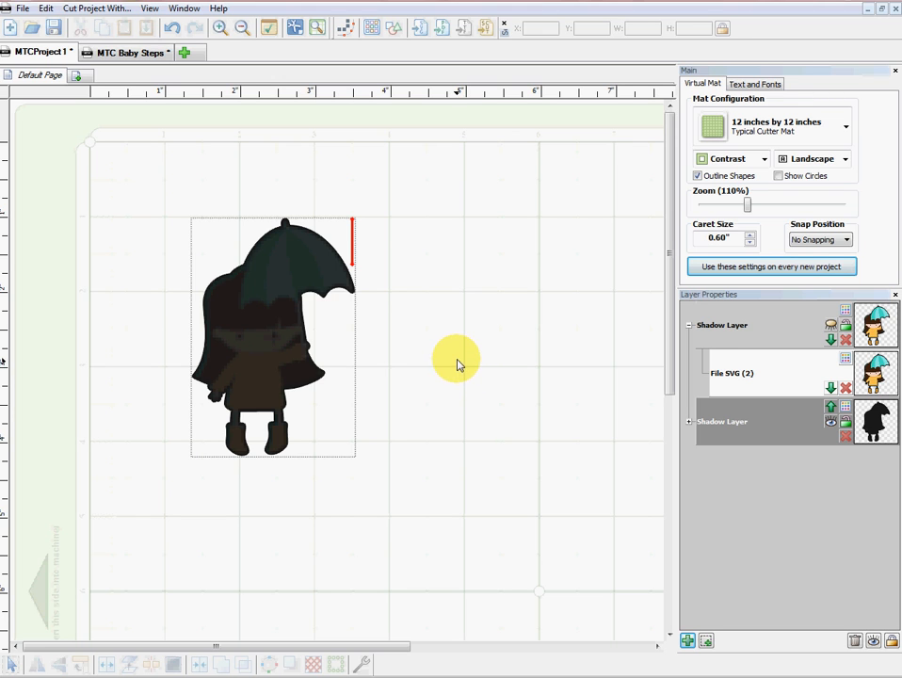
pyautogui.click(830, 326)
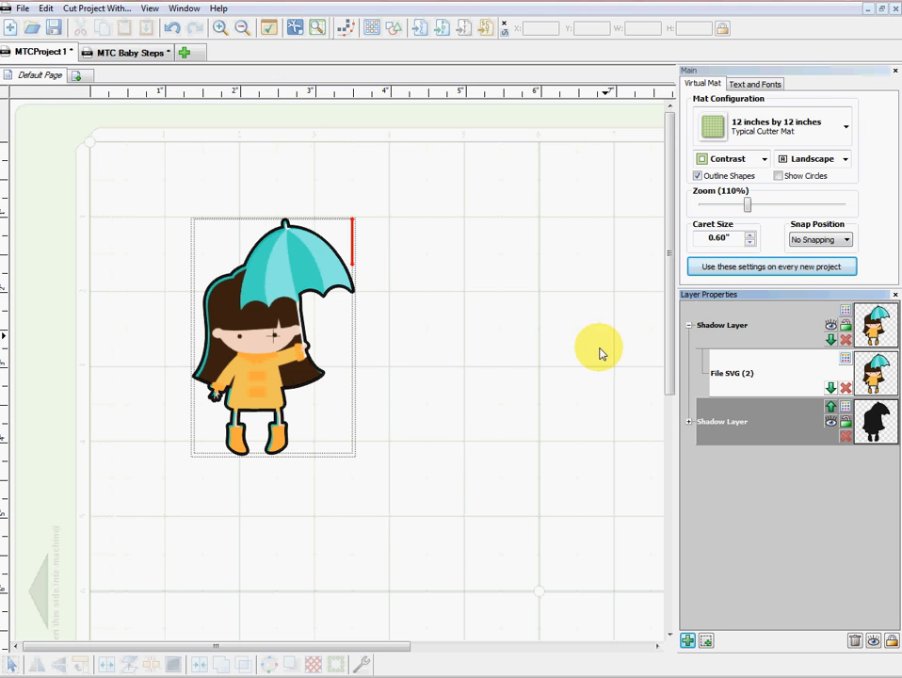
# Turn shape outlines off while checking the girl without her shadow, and recolor the visible shadow layer light turquoise.
pyautogui.click(829, 425)
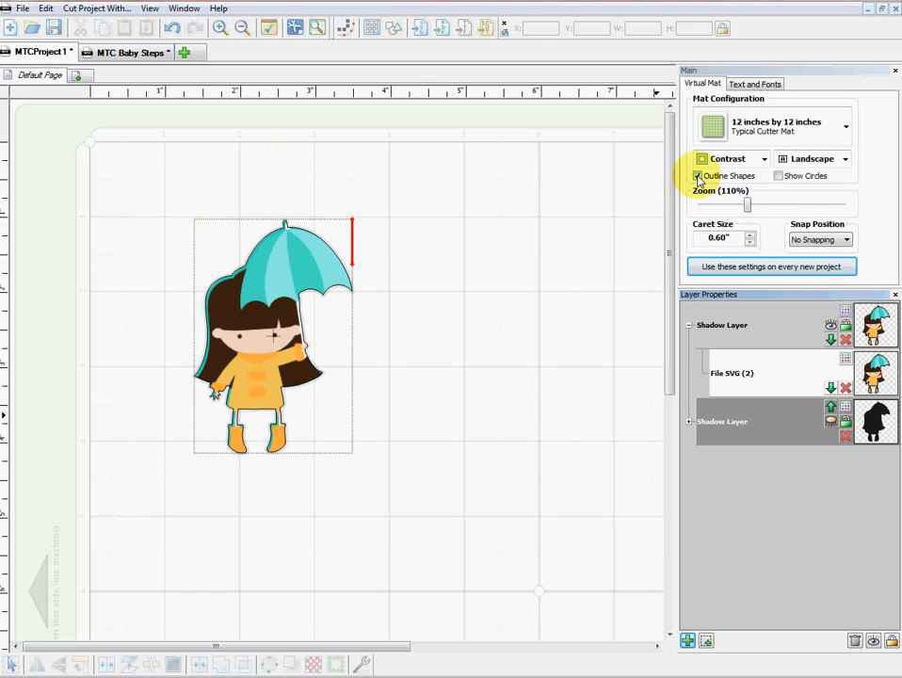
pyautogui.click(699, 177)
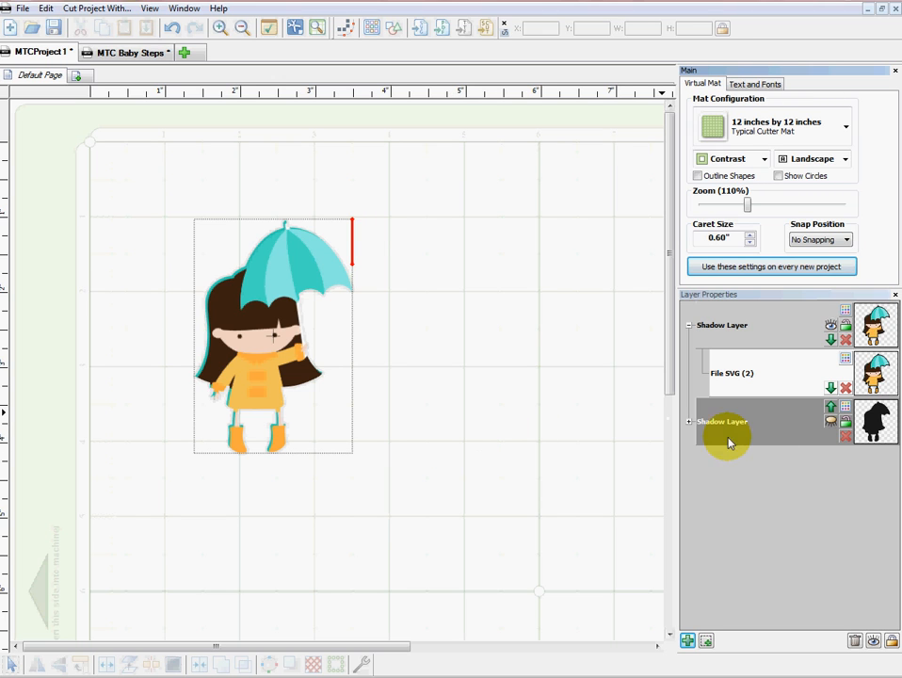
pyautogui.click(834, 421)
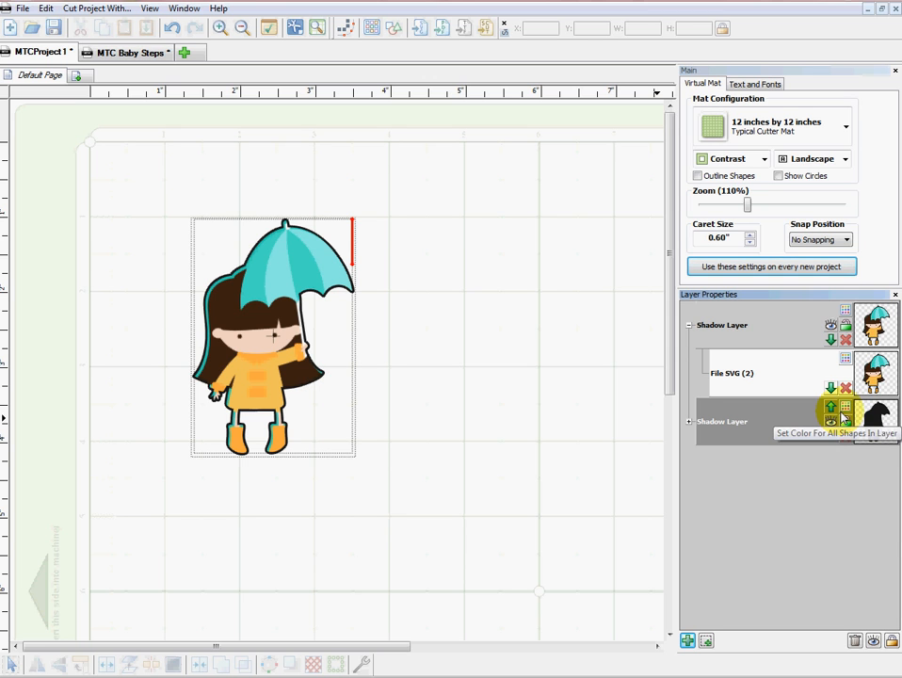
pyautogui.click(845, 407)
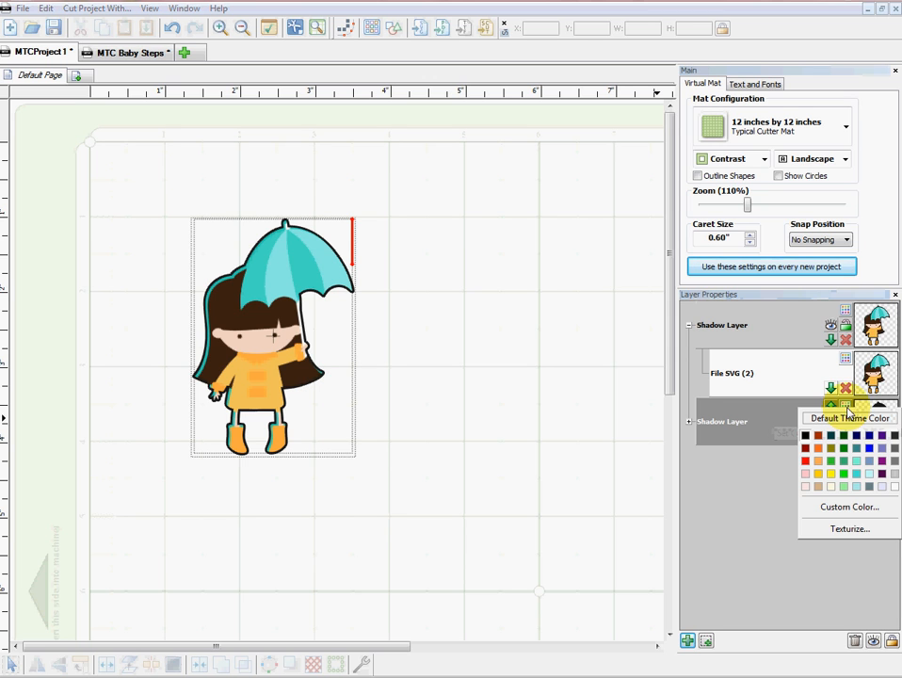
pyautogui.click(856, 487)
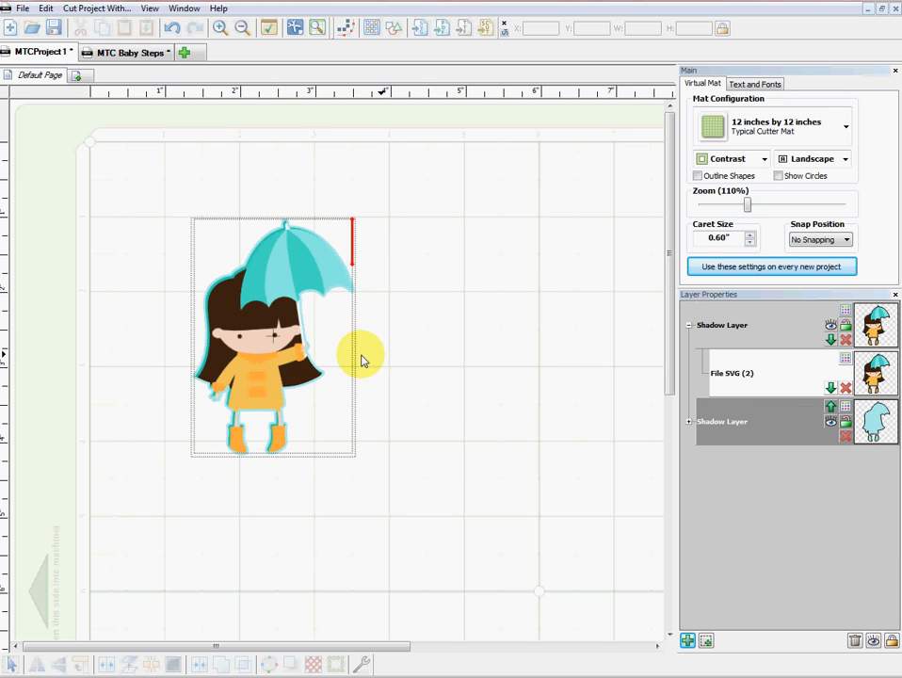
# Move the girl off her shadow and undo the move, and compare the artwork with shape outlines on and off.
pyautogui.click(278, 342)
pyautogui.moveTo(282, 347); pyautogui.dragTo(439, 351)
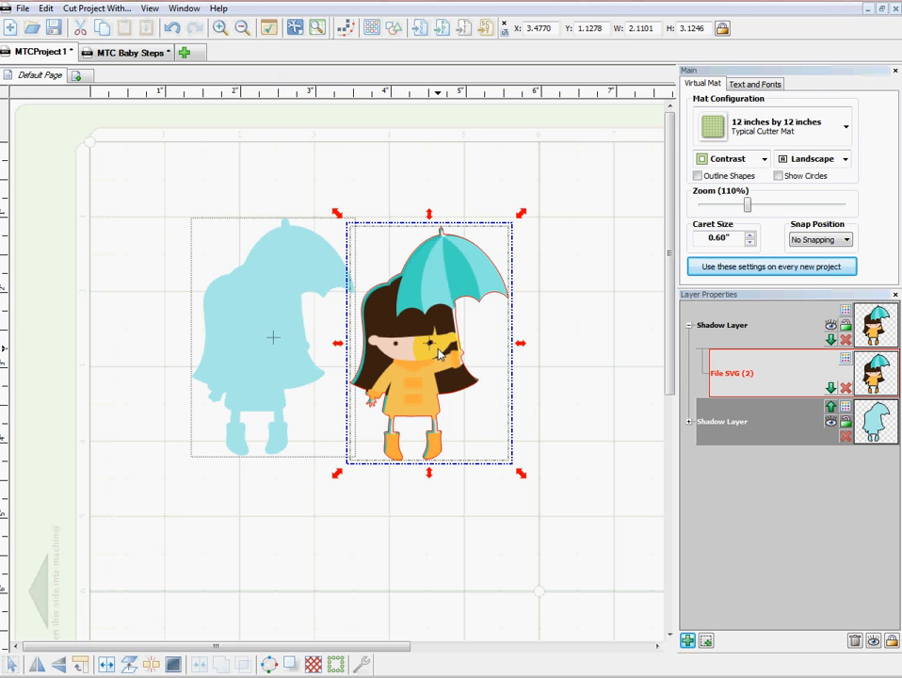
pyautogui.click(173, 32)
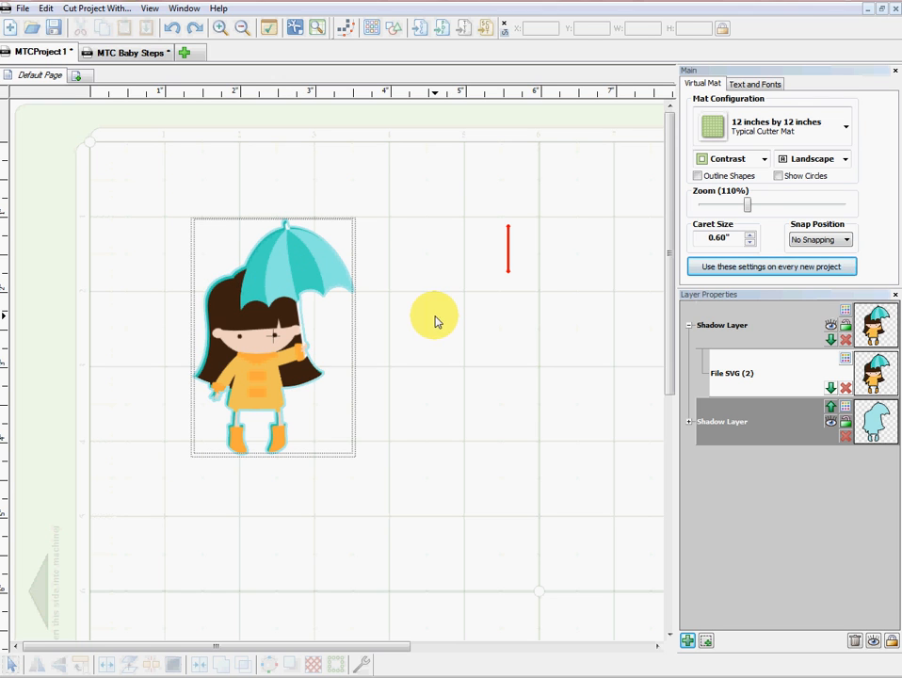
pyautogui.click(699, 177)
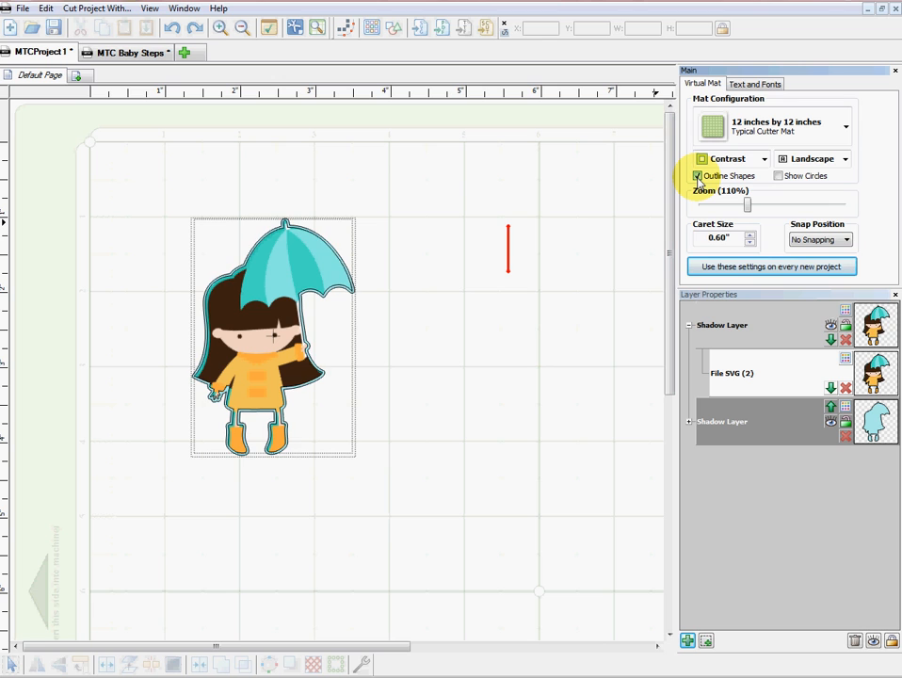
pyautogui.click(699, 177)
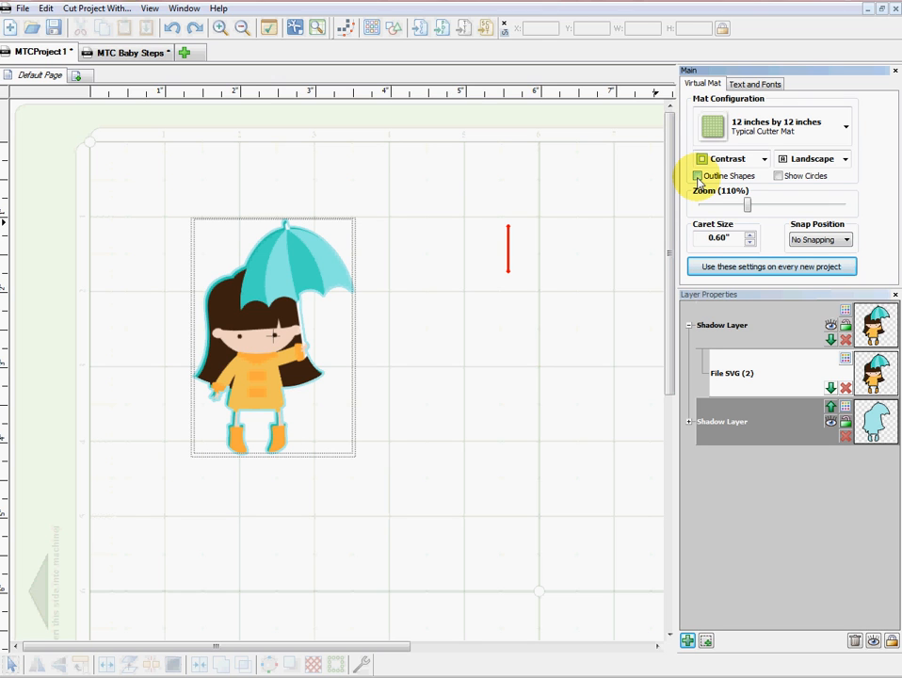
# Examine the girl with her turquoise shadow and registration marks enlarged in the print preview and close the preview.
pyautogui.click(17, 8)
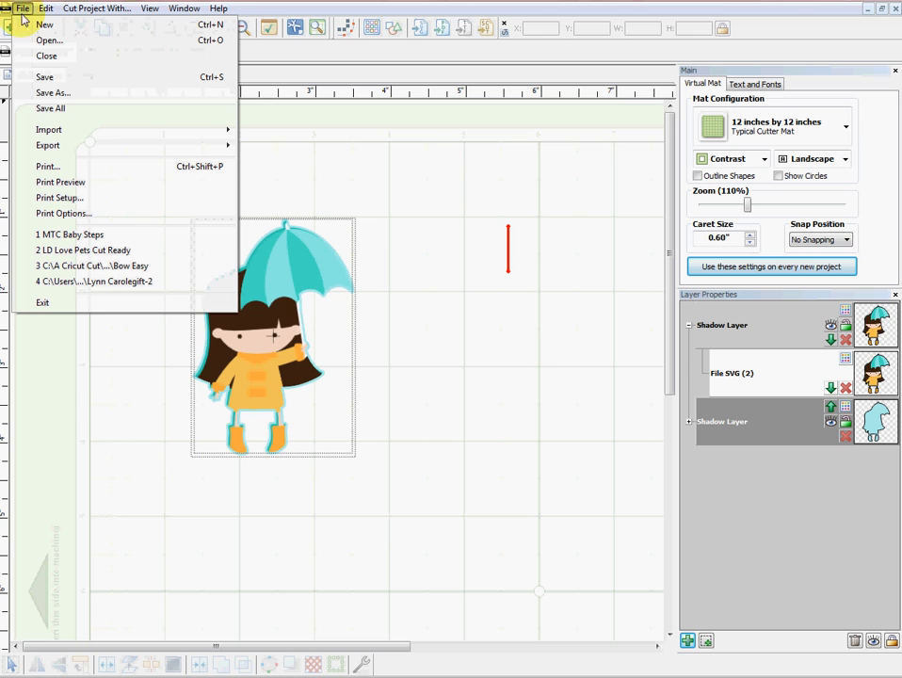
pyautogui.click(60, 182)
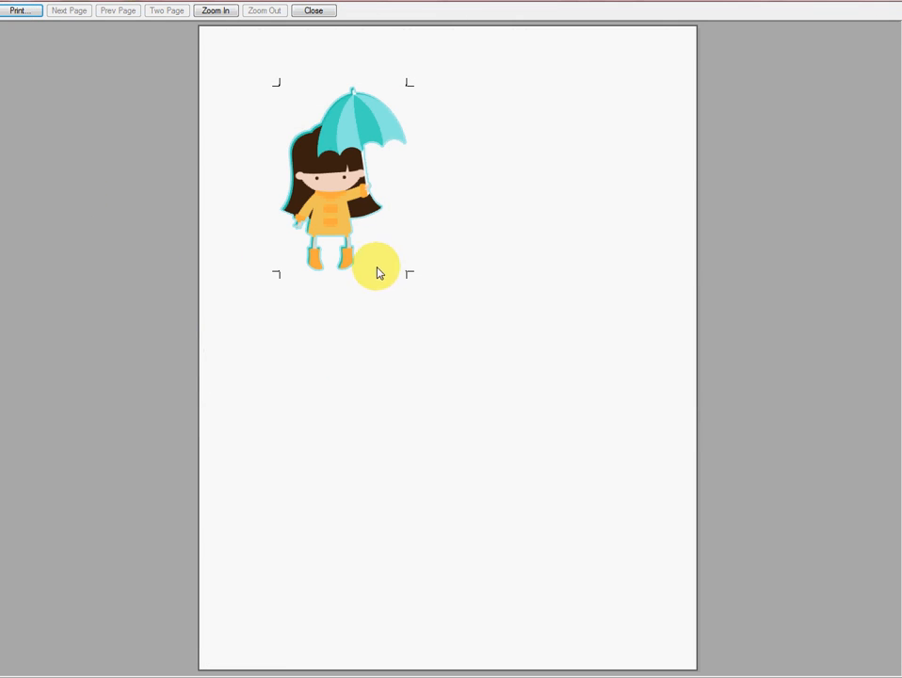
pyautogui.click(215, 11)
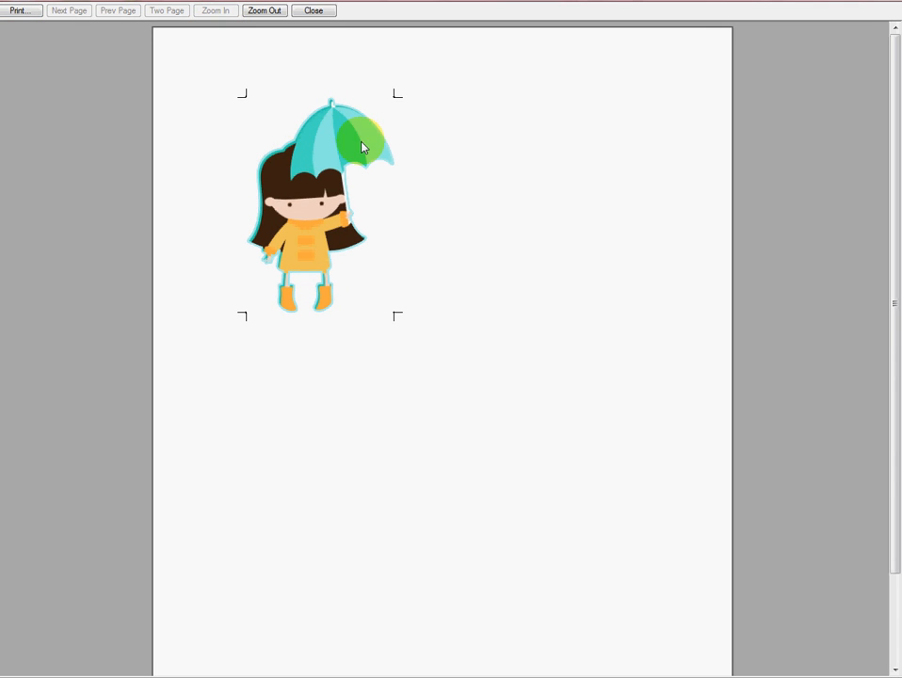
pyautogui.click(314, 11)
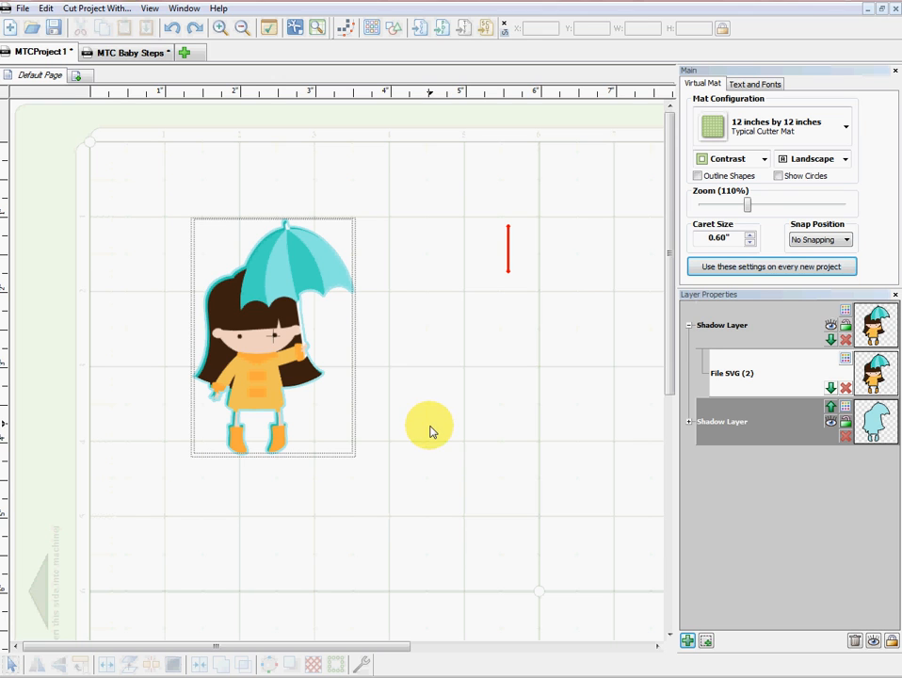
# Hide the textured girl layer so only the shadow layer stays active, and switch to the MTC Baby Steps project.
pyautogui.click(831, 325)
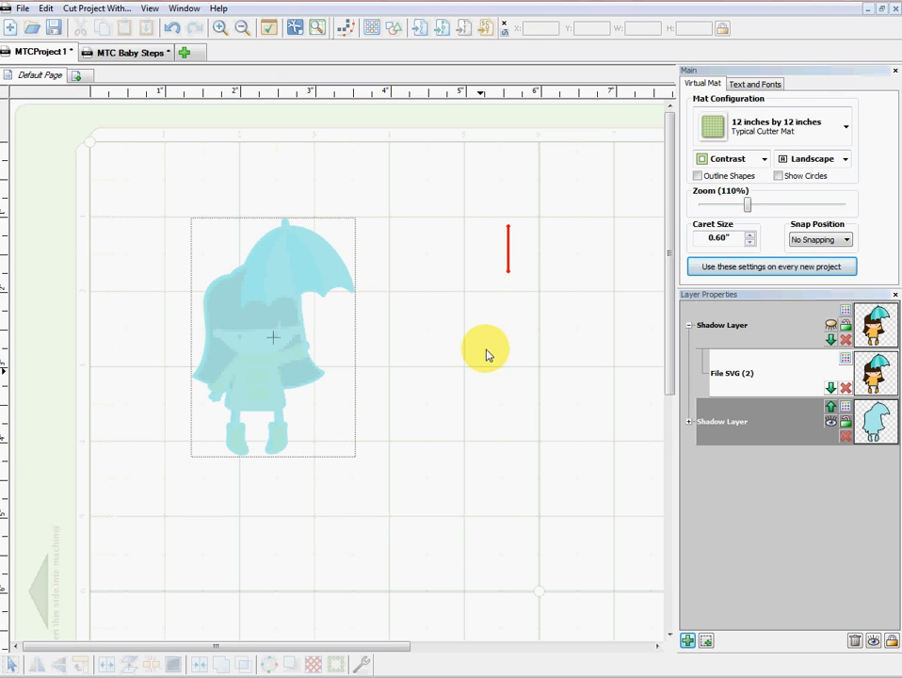
pyautogui.click(140, 58)
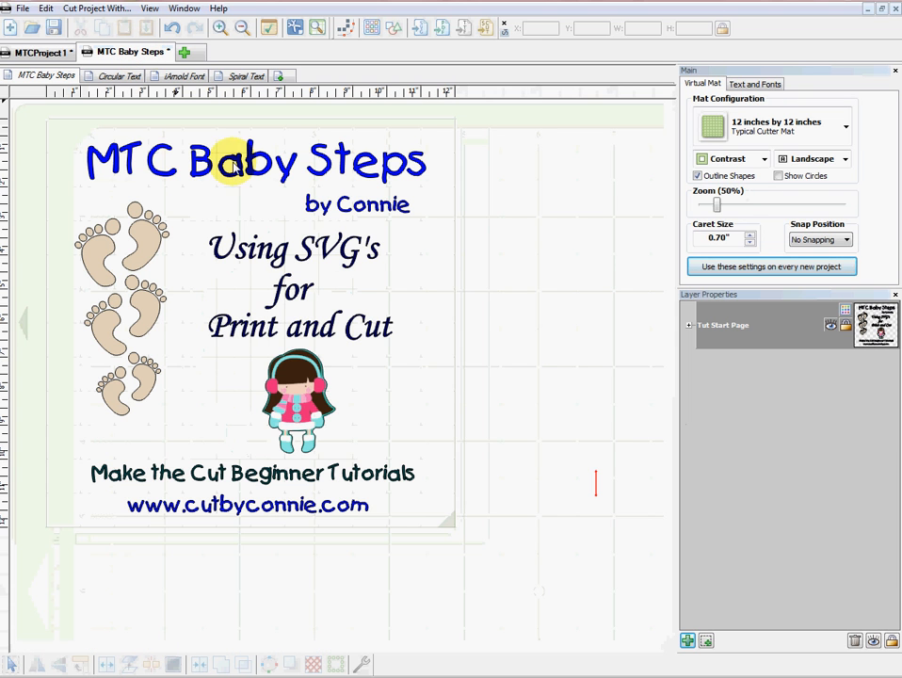